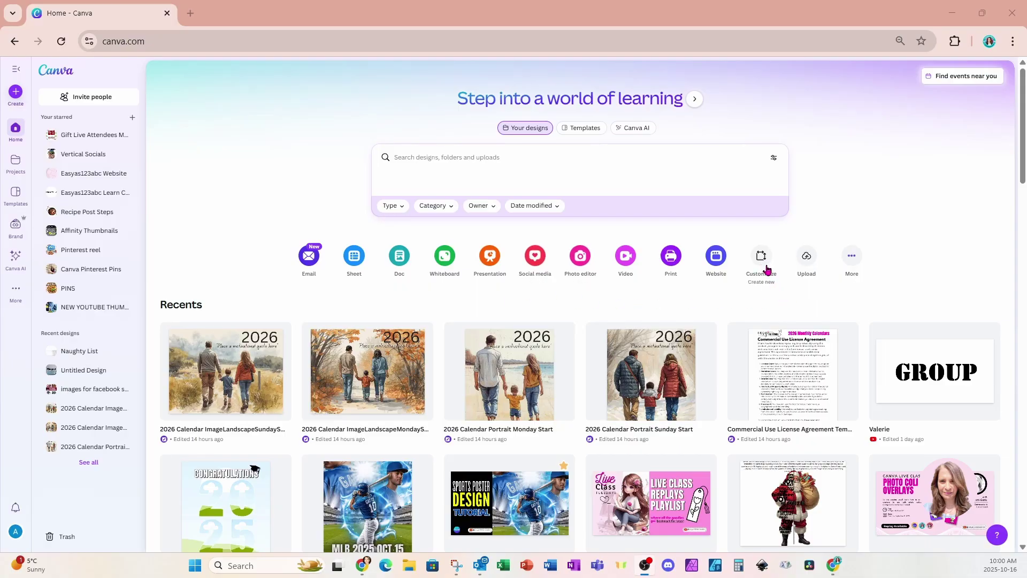
# Create a blank 8 × 10.5 in custom-size design and dismiss the template suggestions
pyautogui.click(764, 263)
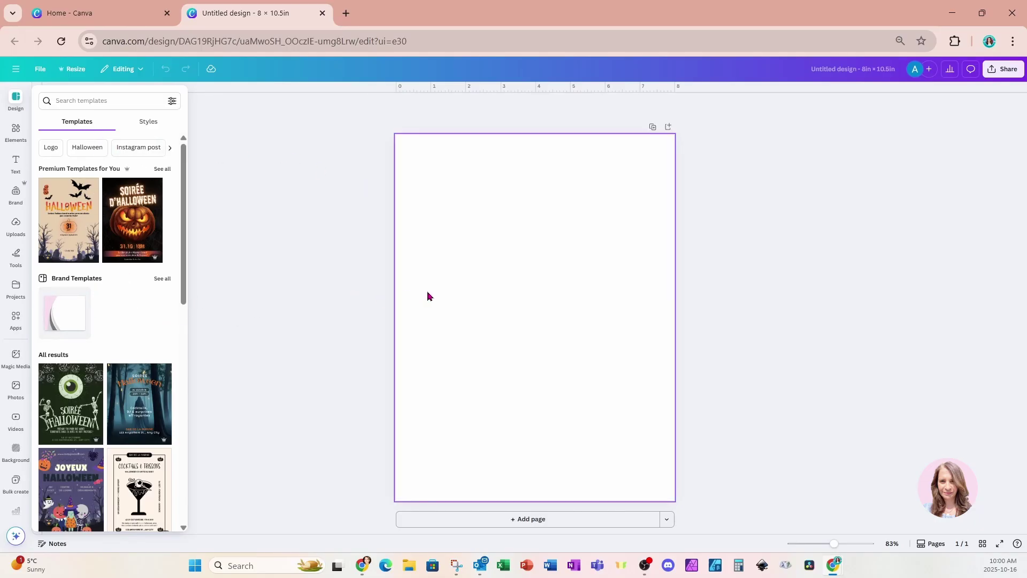
pyautogui.click(571, 283)
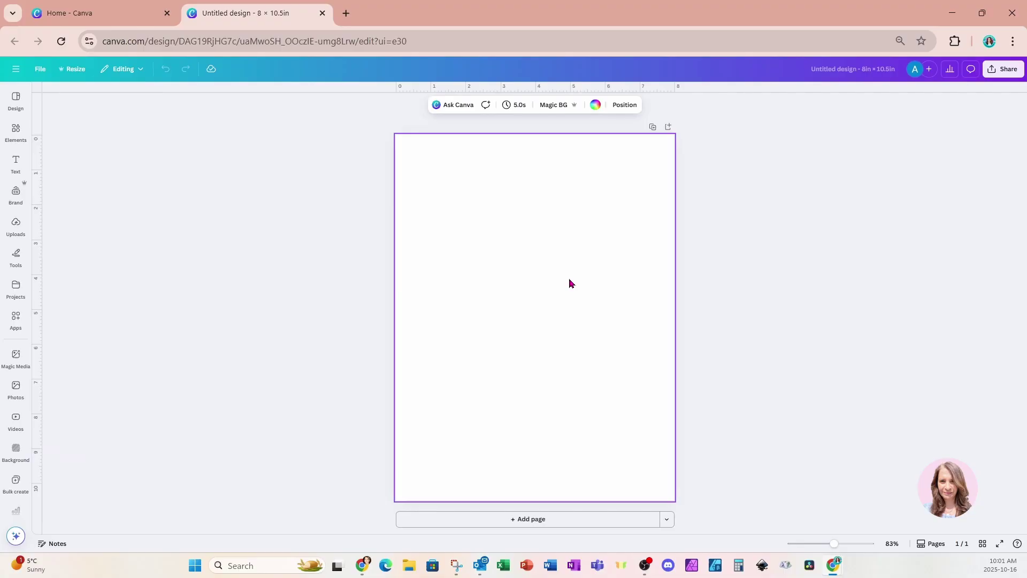
# Search the Elements library for 'lined paper'
pyautogui.click(18, 142)
pyautogui.click(77, 97)
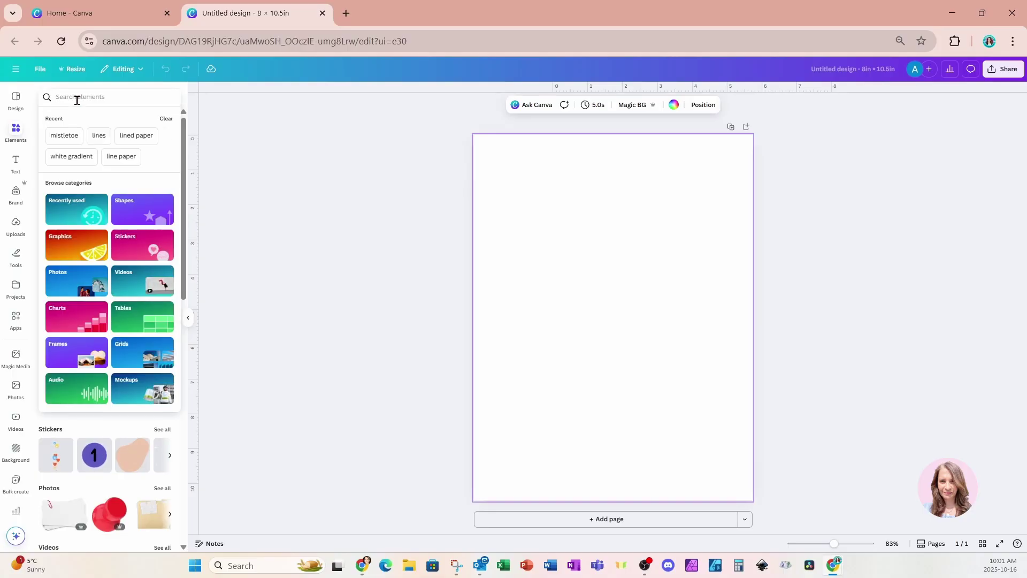
pyautogui.write('llined')
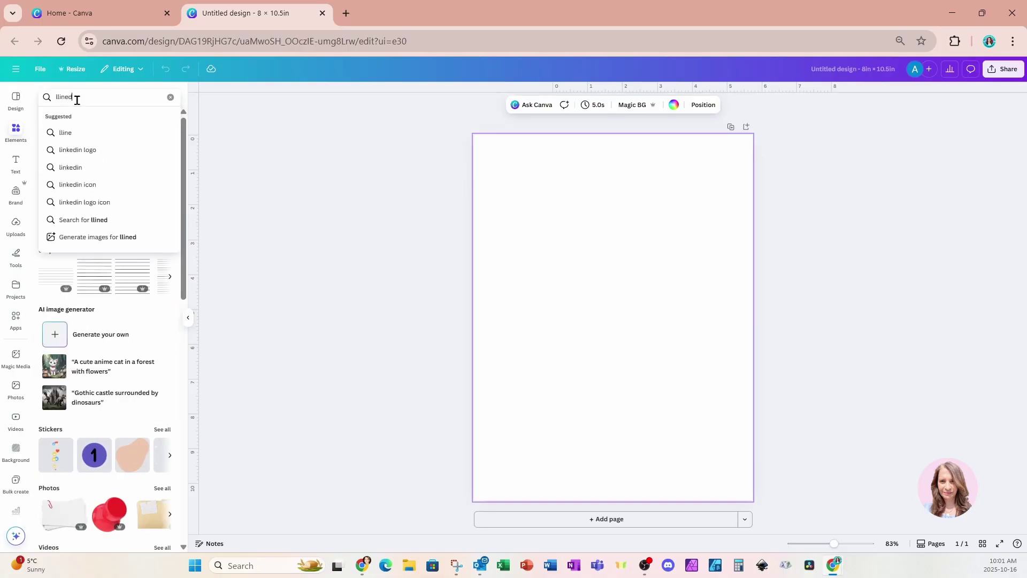
pyautogui.press('BackSpace')
pyautogui.press('BackSpace')
pyautogui.write('ined paper')
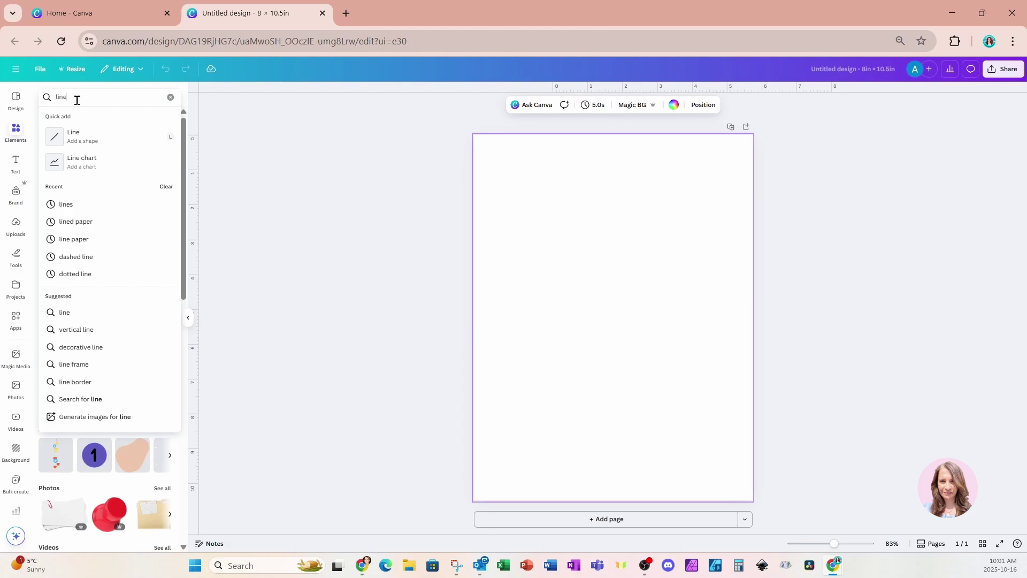
pyautogui.press('Return')
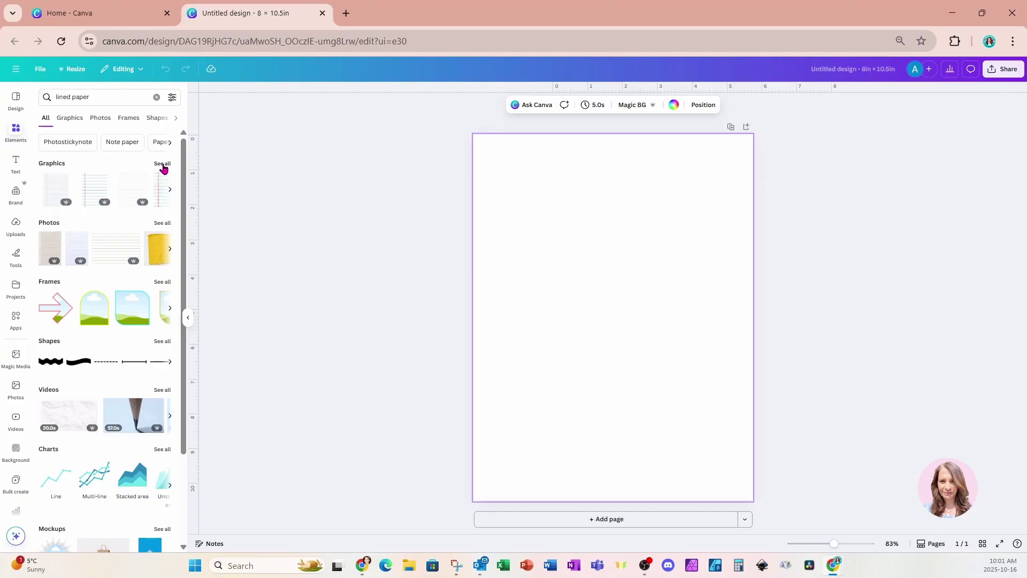
# Add a lined-paper graphic and stretch it to cover the whole page
pyautogui.click(164, 164)
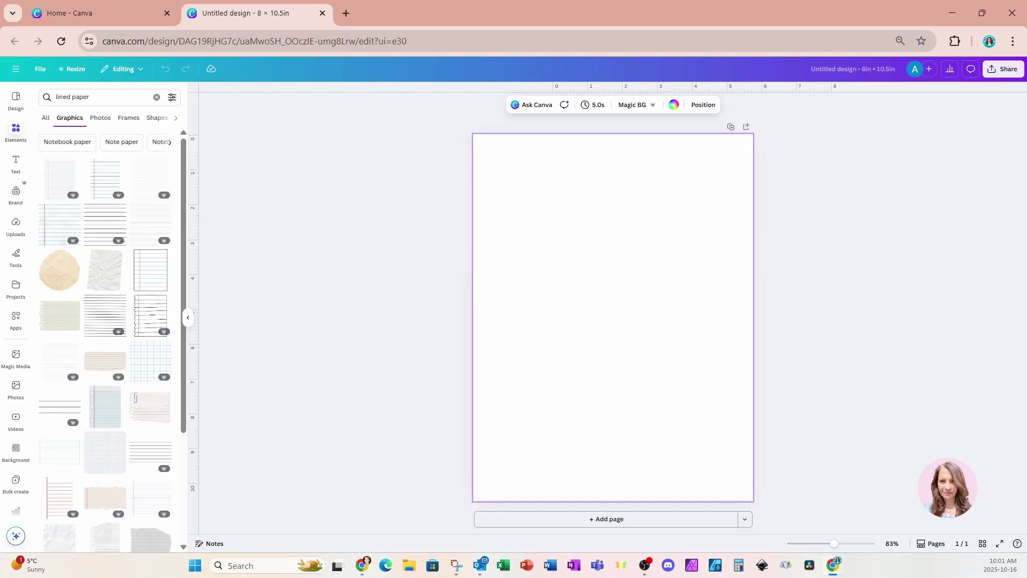
pyautogui.click(51, 184)
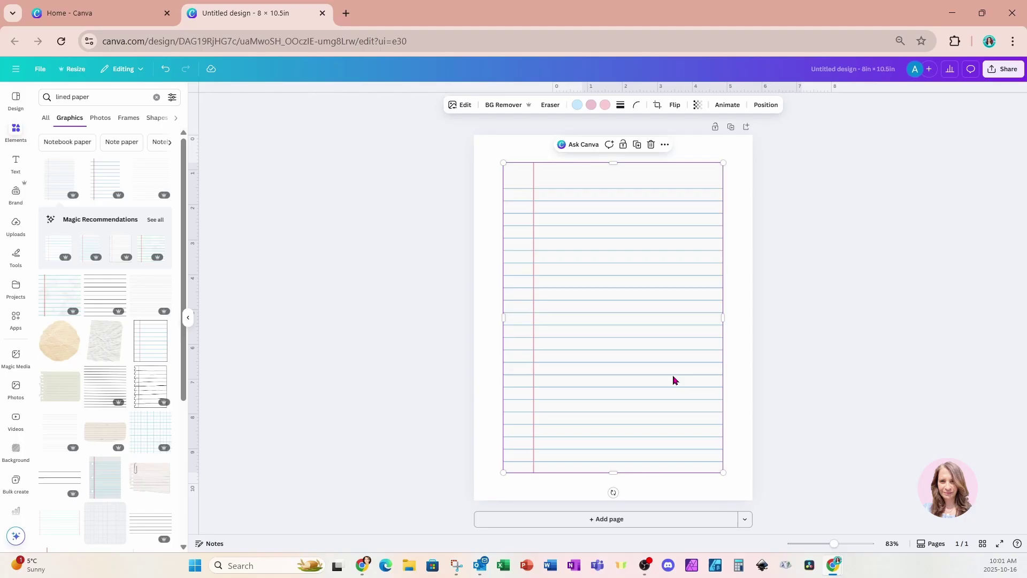
pyautogui.moveTo(675, 411); pyautogui.dragTo(647, 386)
pyautogui.moveTo(694, 445); pyautogui.dragTo(759, 529)
pyautogui.click(823, 321)
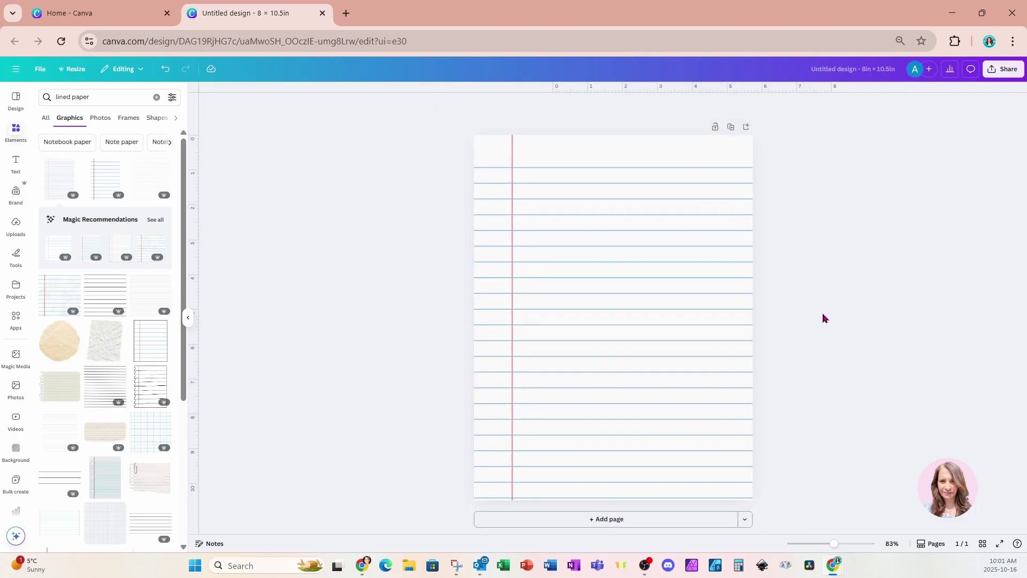
pyautogui.click(651, 220)
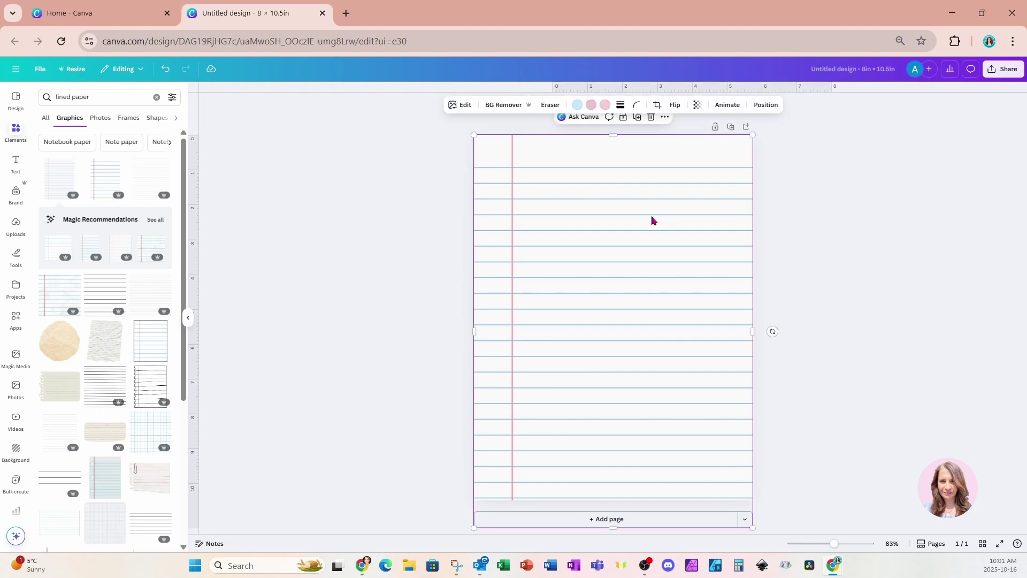
pyautogui.moveTo(651, 198); pyautogui.dragTo(652, 235)
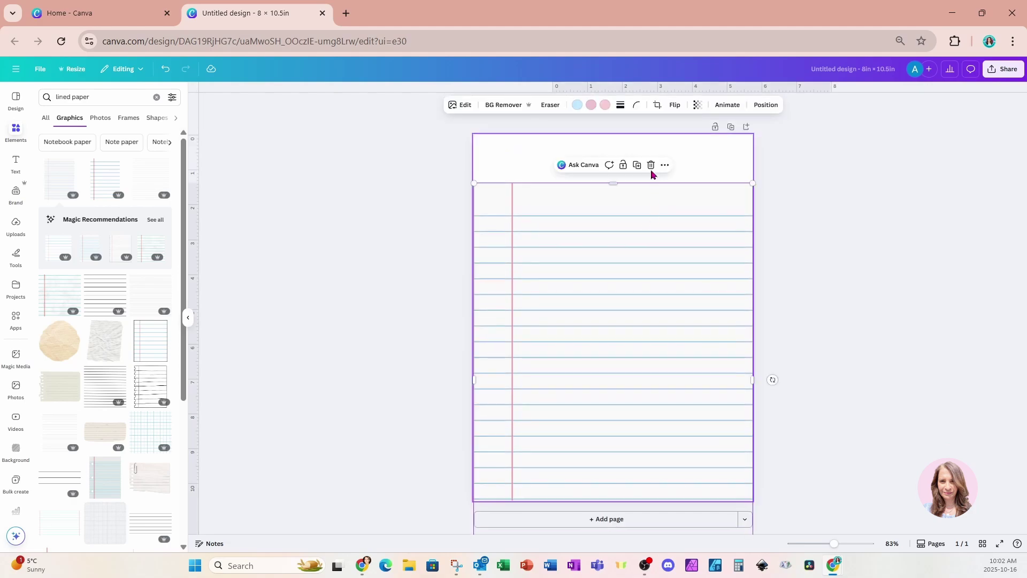
pyautogui.click(706, 151)
pyautogui.click(653, 105)
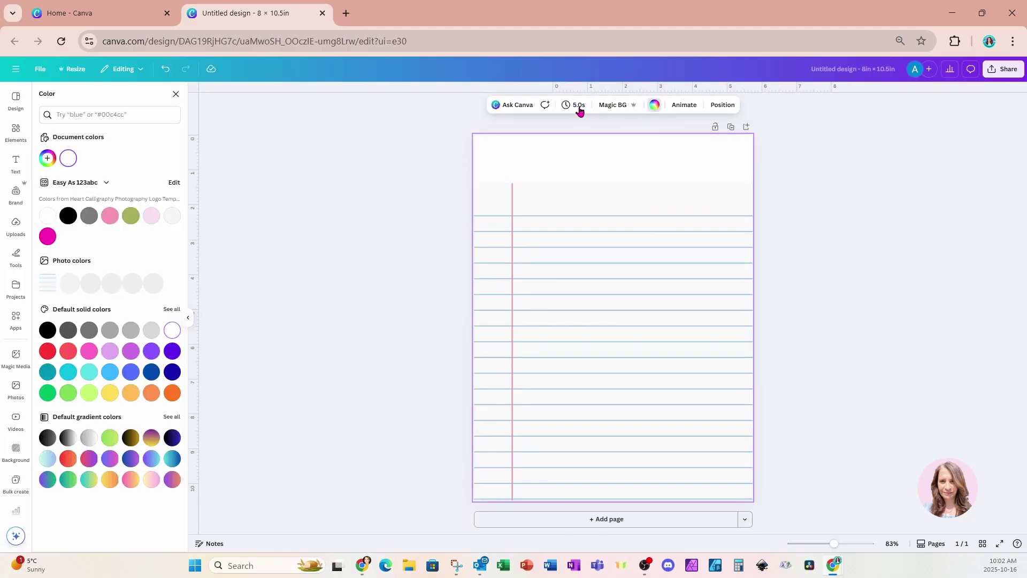
pyautogui.click(68, 217)
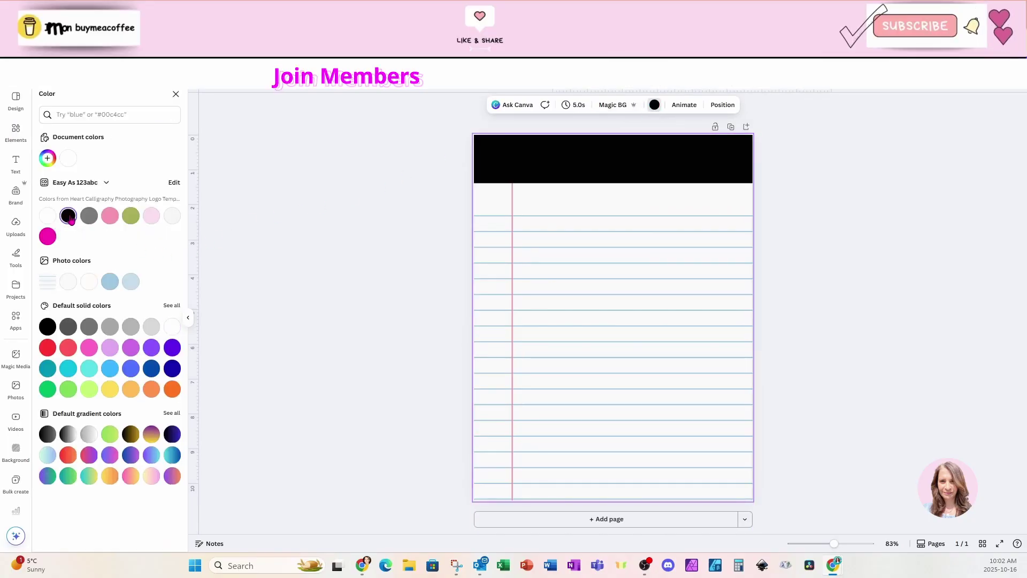
pyautogui.moveTo(673, 356); pyautogui.dragTo(706, 342)
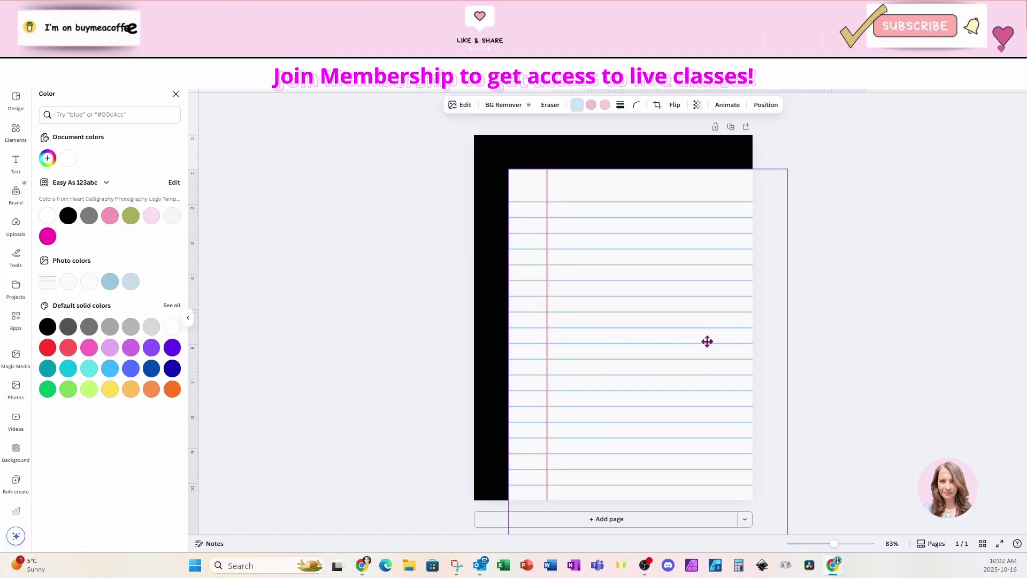
pyautogui.click(514, 147)
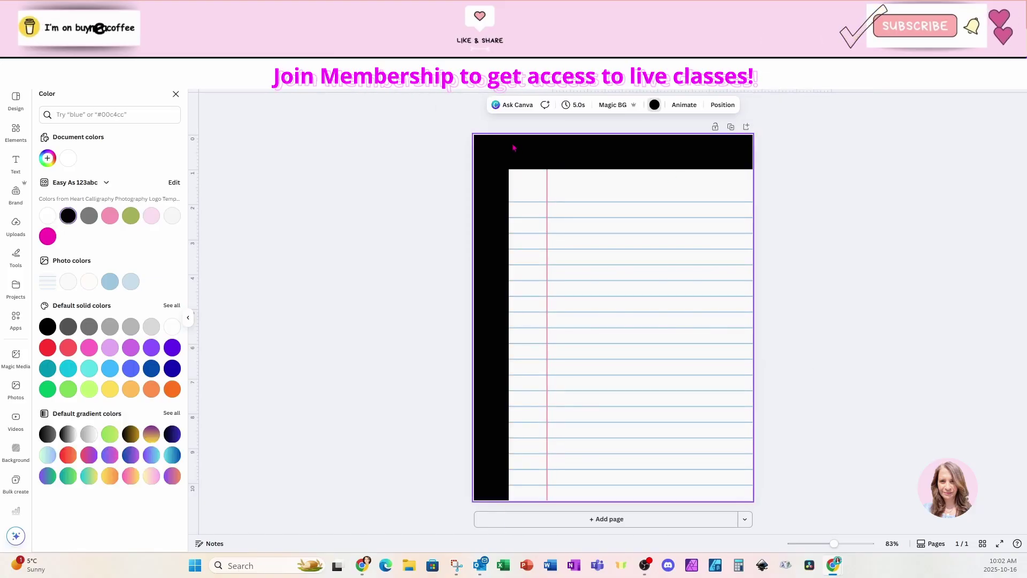
pyautogui.hotkey('ctrl', 'z')
pyautogui.moveTo(653, 264); pyautogui.dragTo(619, 228)
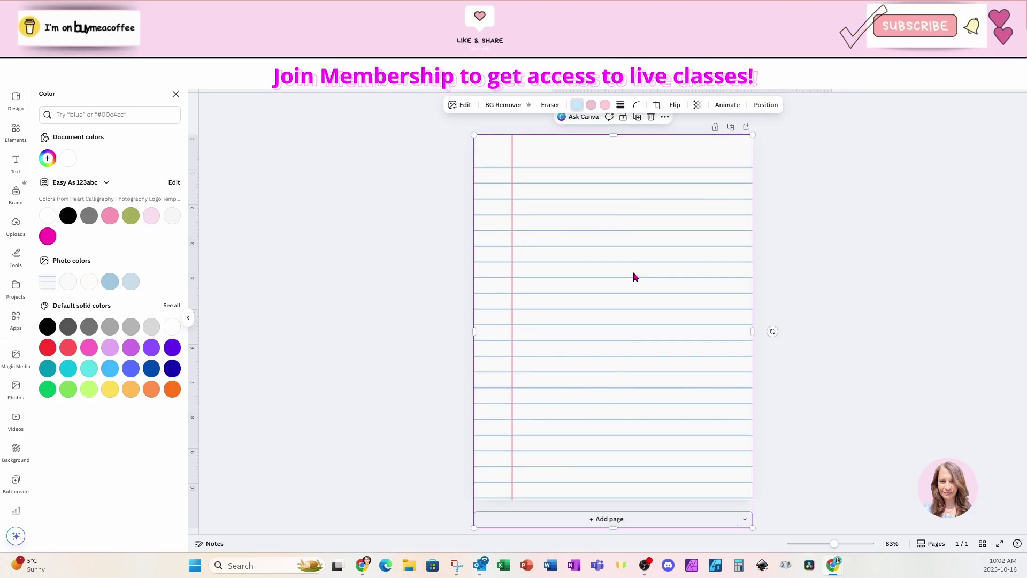
# Add a 'The Naughty List' heading and move it up, then delete that first attempt
pyautogui.click(16, 163)
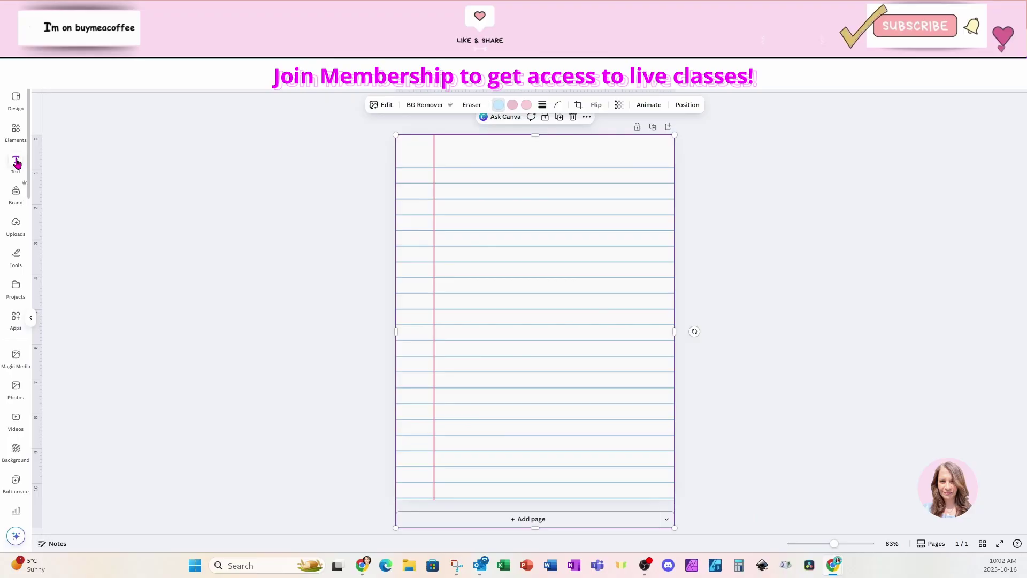
pyautogui.click(60, 192)
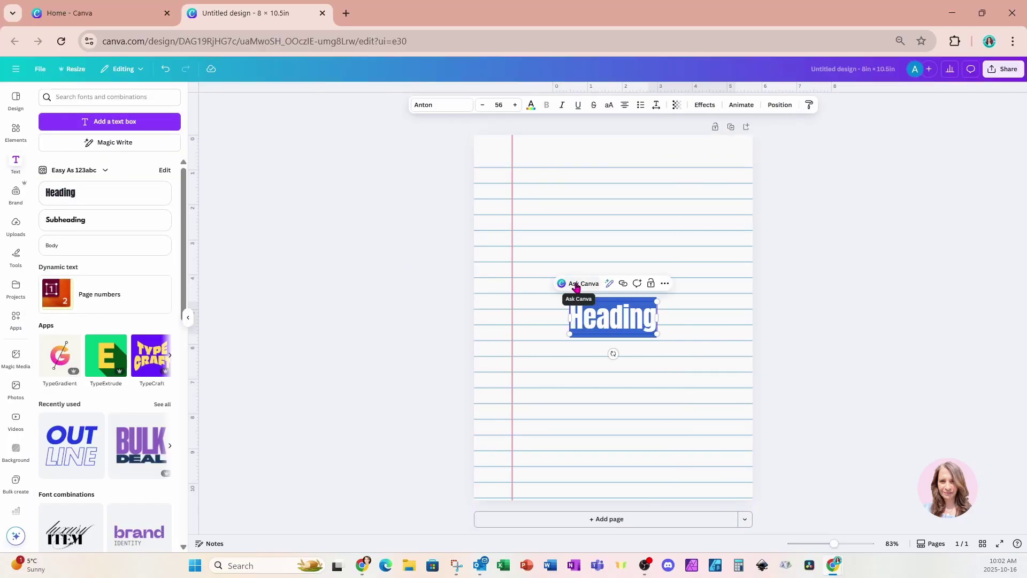
pyautogui.write('The Nau')
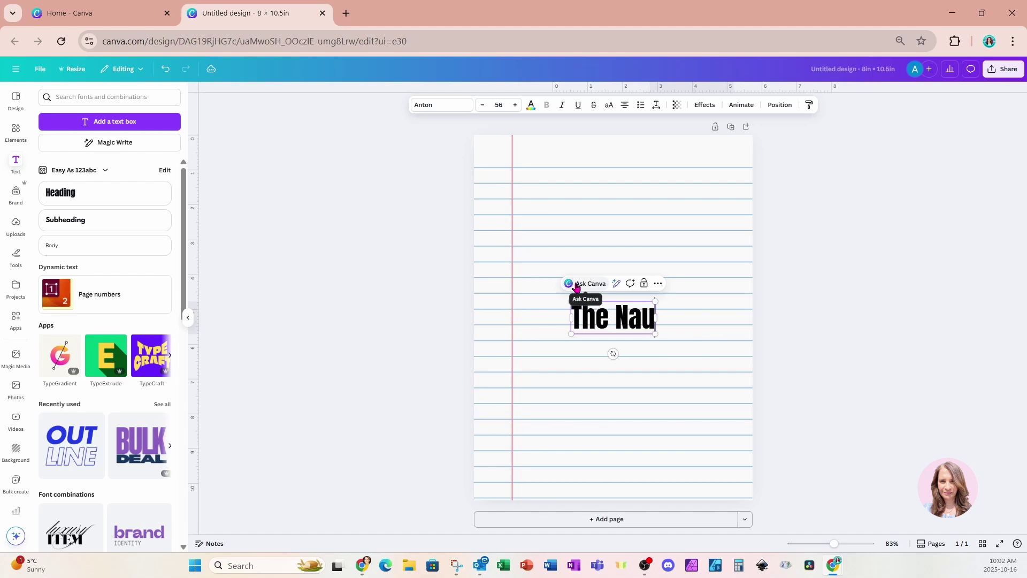
pyautogui.write('ghty List')
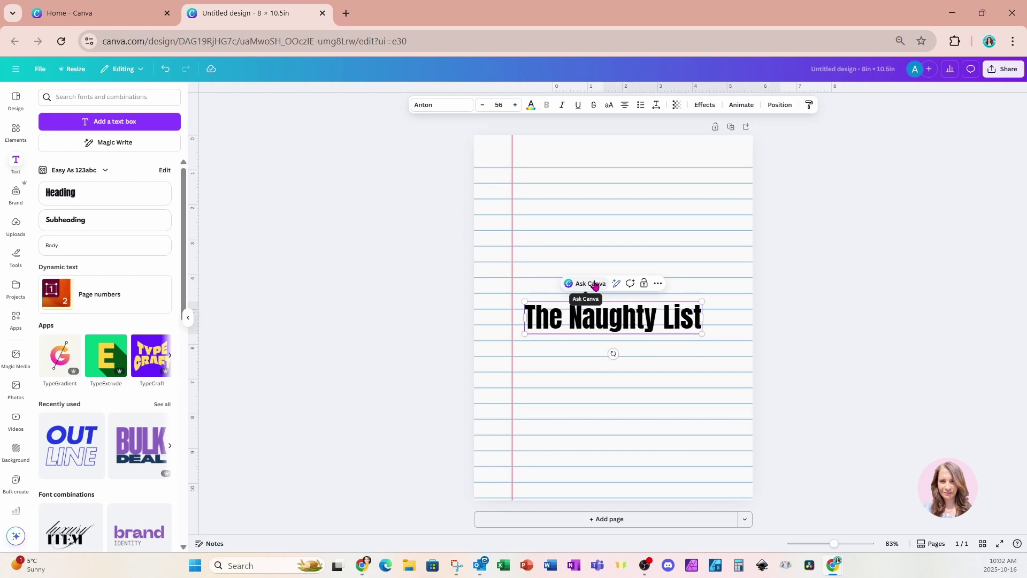
pyautogui.click(665, 353)
pyautogui.moveTo(665, 328); pyautogui.dragTo(671, 173)
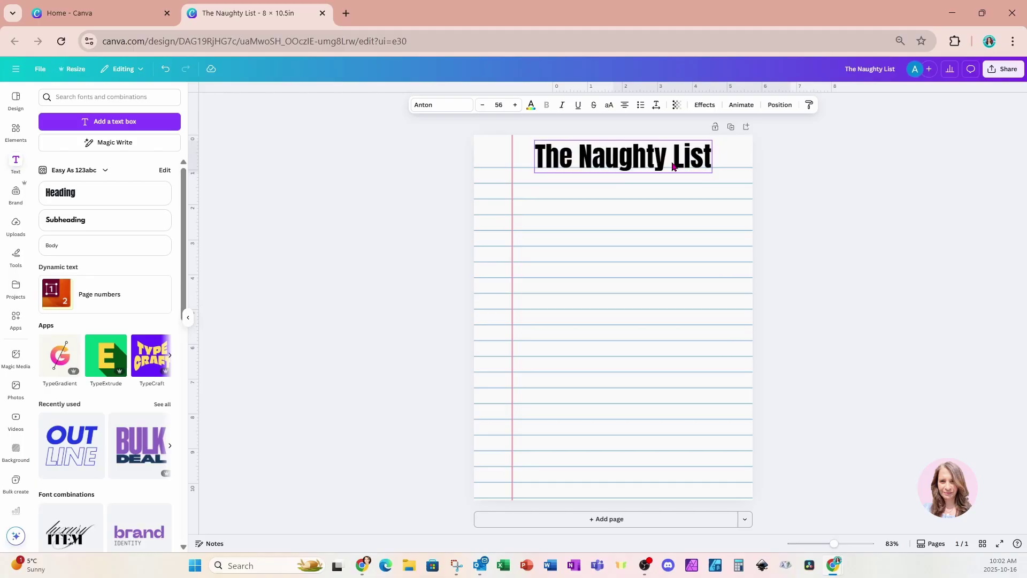
pyautogui.press('Delete')
pyautogui.click(634, 277)
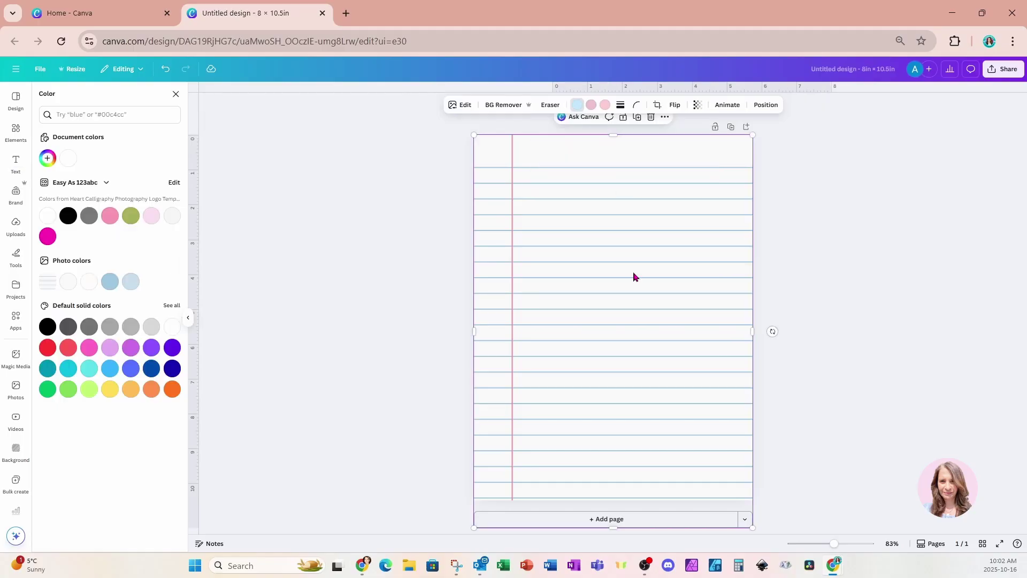
# Re-add the 'The Naughty List' heading and place it at the top centre of the page
pyautogui.click(16, 162)
pyautogui.click(61, 193)
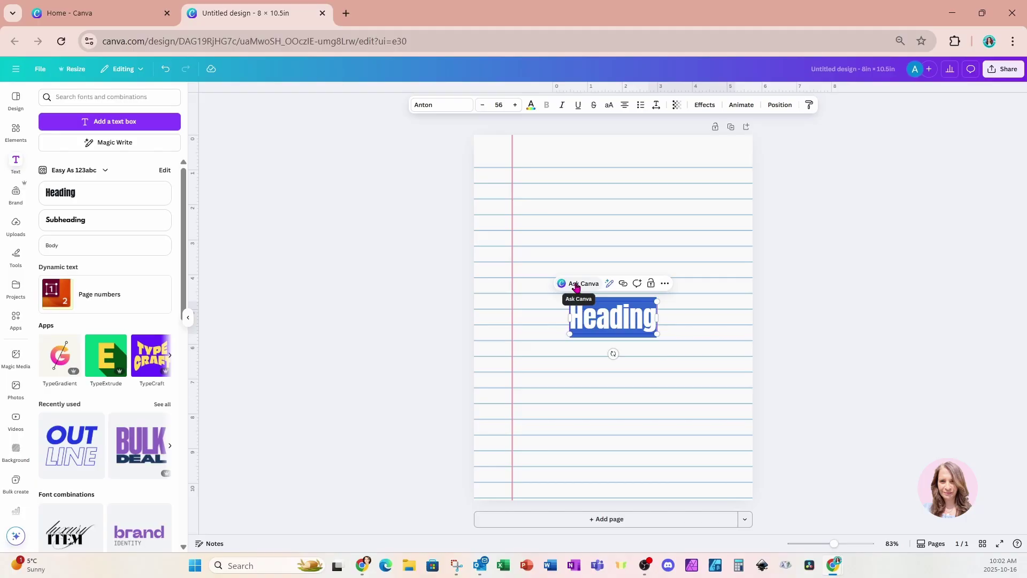
pyautogui.write('The')
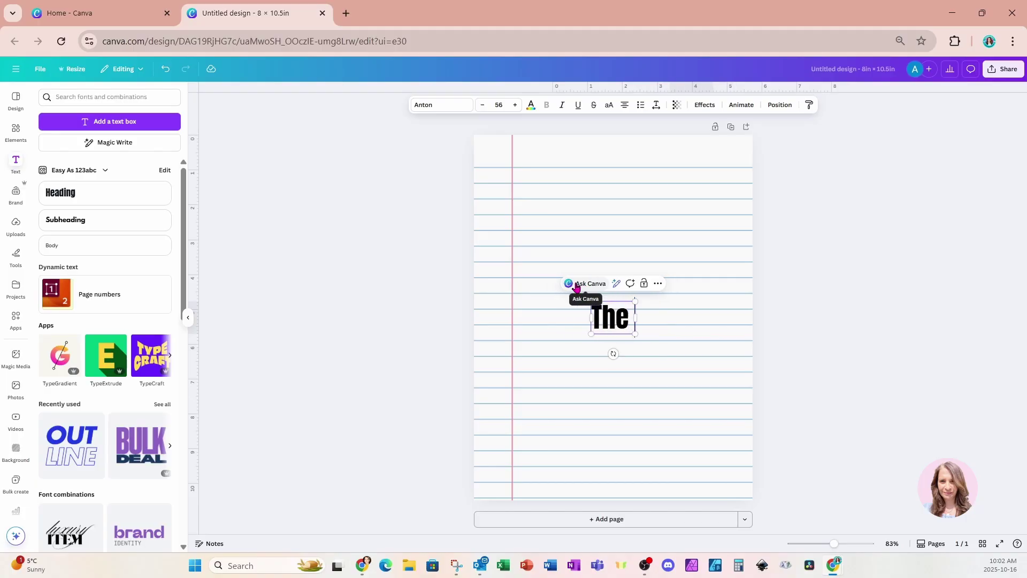
pyautogui.write(' Naughty List')
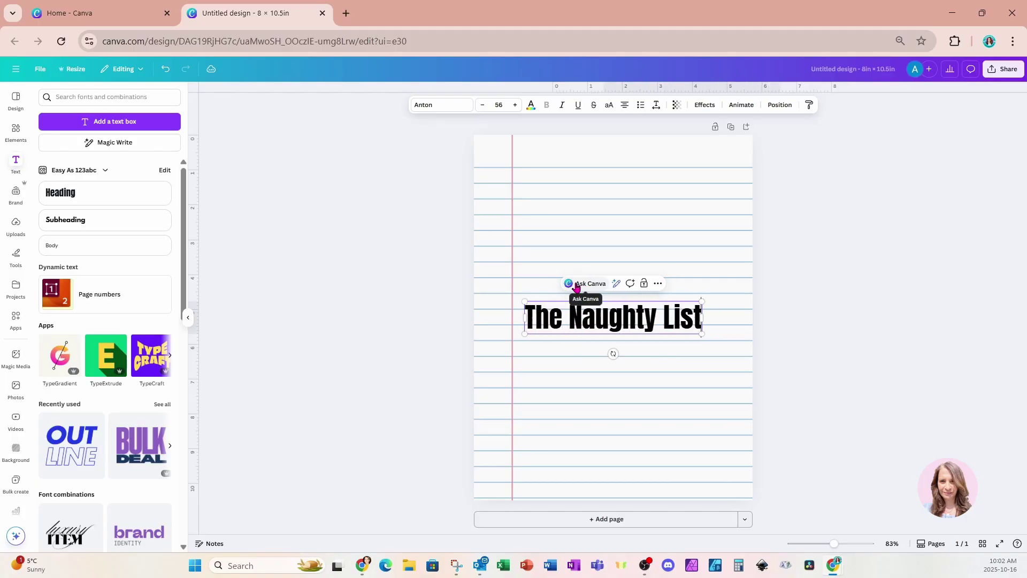
pyautogui.click(666, 367)
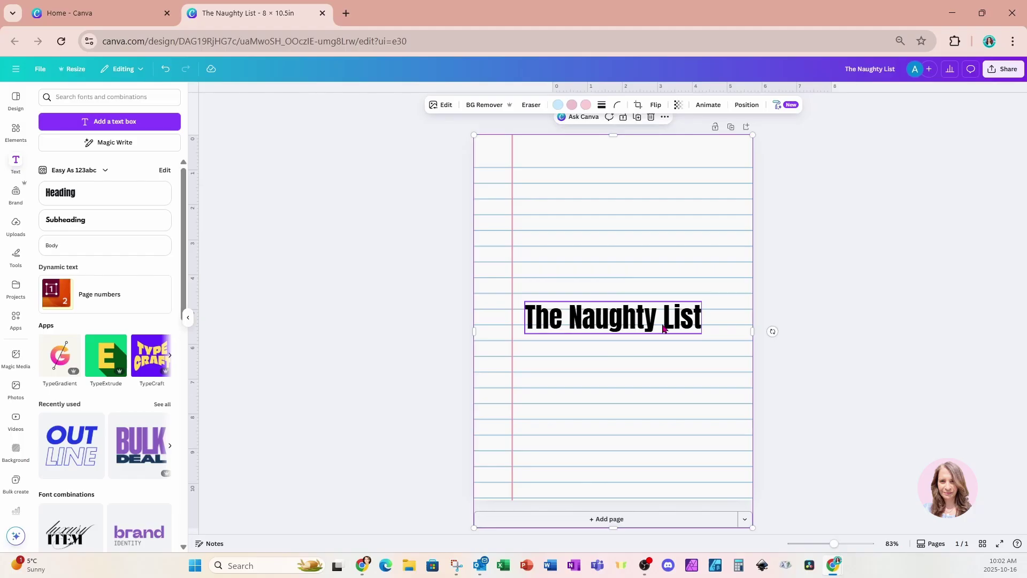
pyautogui.moveTo(665, 328); pyautogui.dragTo(672, 161)
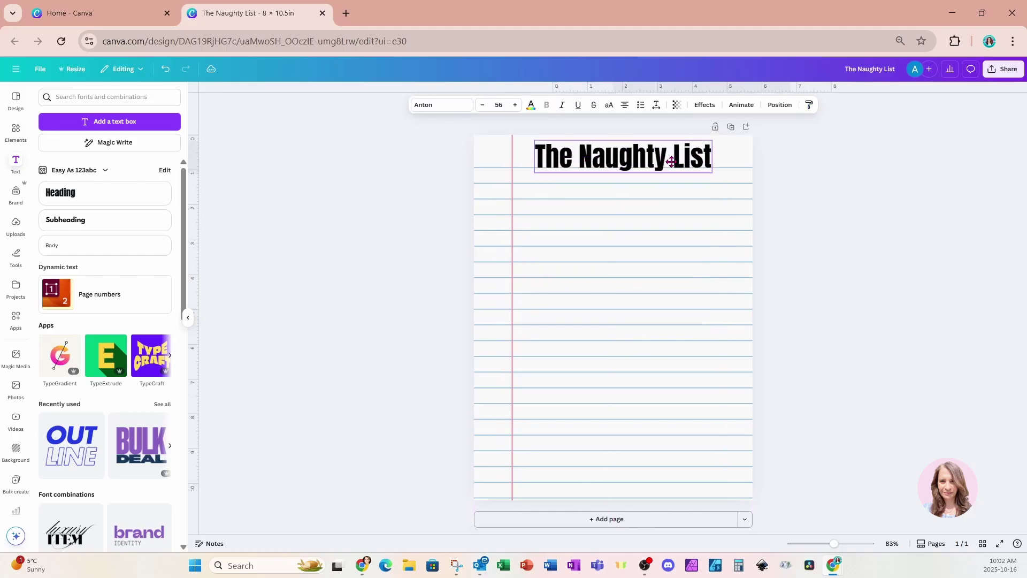
# Change the title's font to Redressed
pyautogui.click(440, 107)
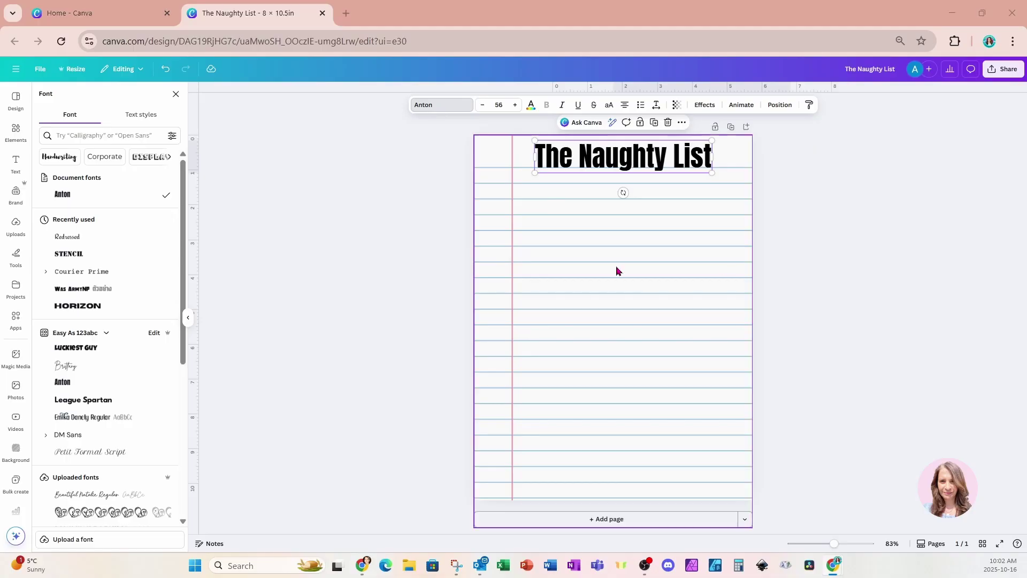
pyautogui.click(97, 134)
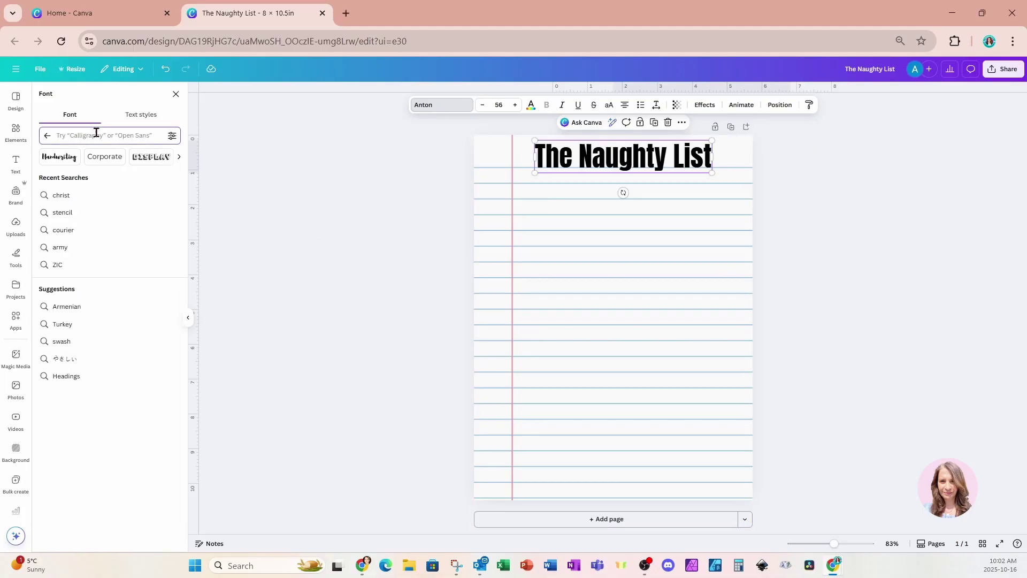
pyautogui.write('redressed')
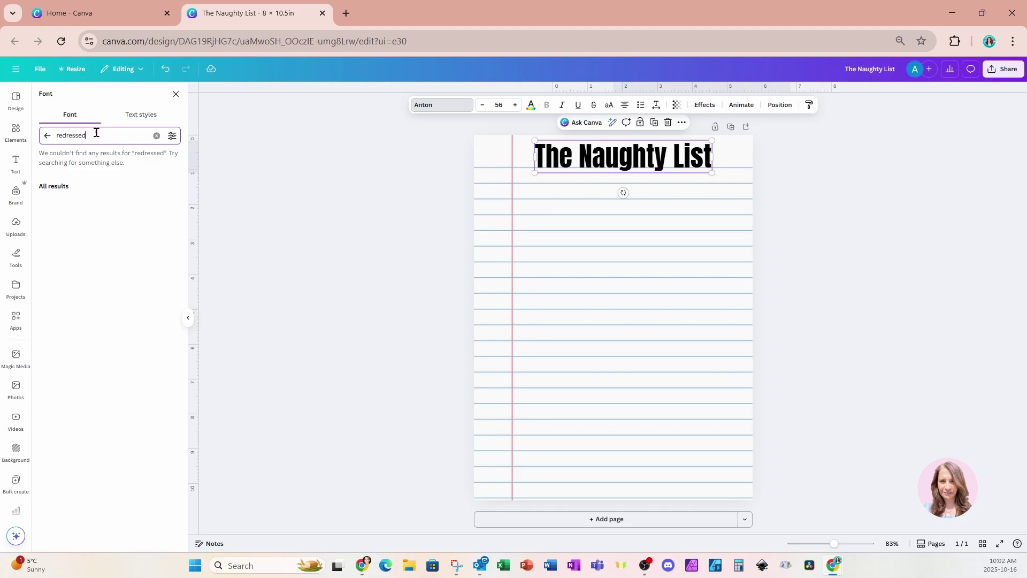
pyautogui.click(75, 182)
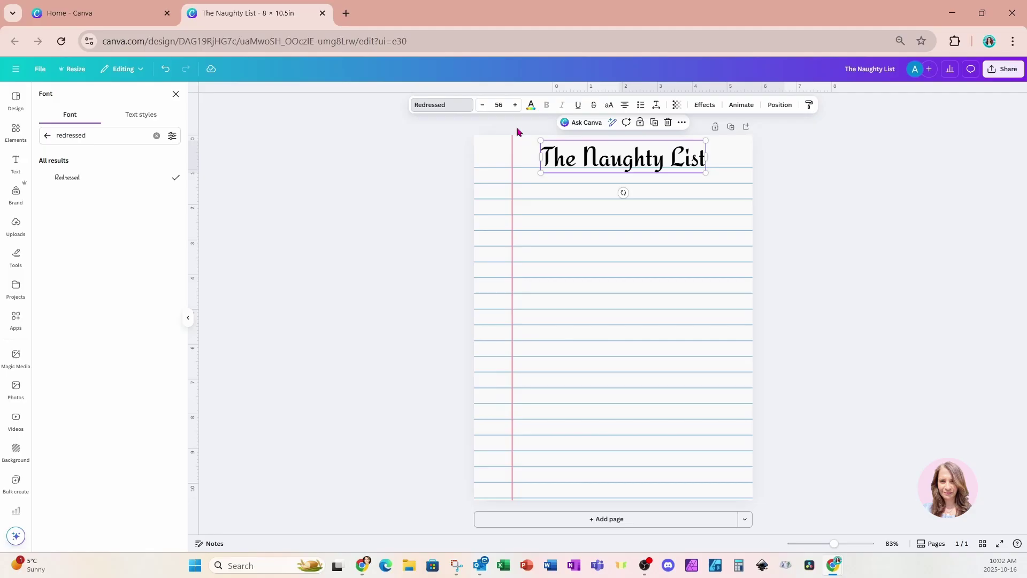
# Reduce the title's font size to 46
pyautogui.click(483, 105)
pyautogui.click(483, 106)
pyautogui.click(483, 105)
pyautogui.click(483, 106)
pyautogui.click(483, 105)
pyautogui.click(483, 106)
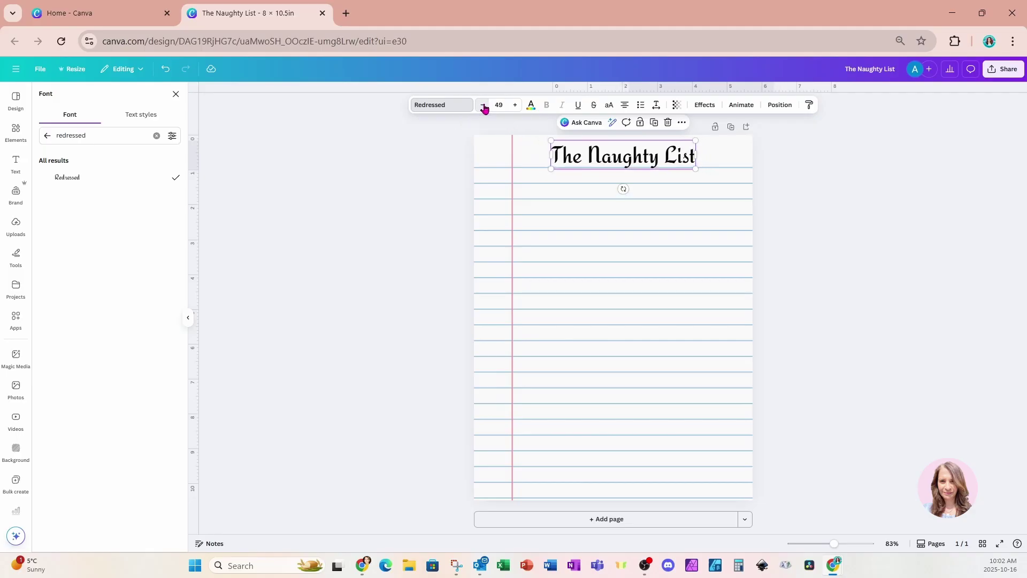
pyautogui.click(483, 105)
pyautogui.click(483, 106)
pyautogui.click(483, 105)
pyautogui.click(483, 106)
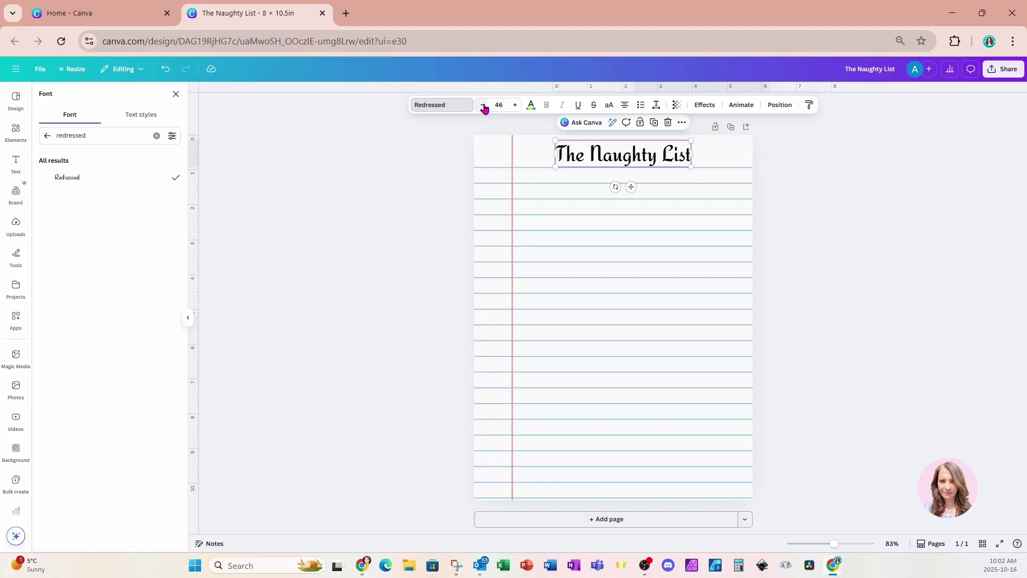
pyautogui.click(642, 256)
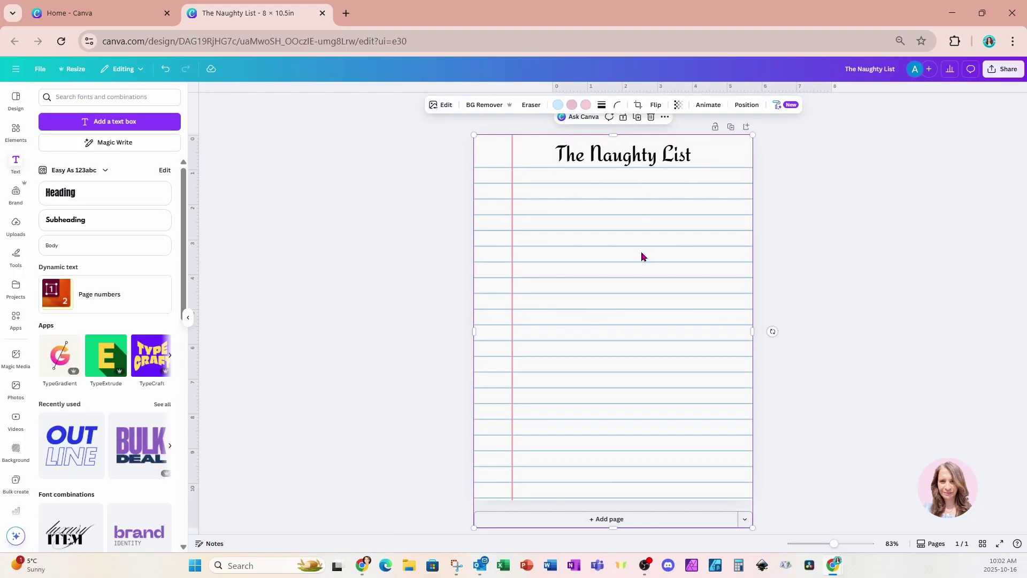
# Generate Dreamy-style portrait Magic Media images from a 'christmass tr' prompt
pyautogui.click(783, 234)
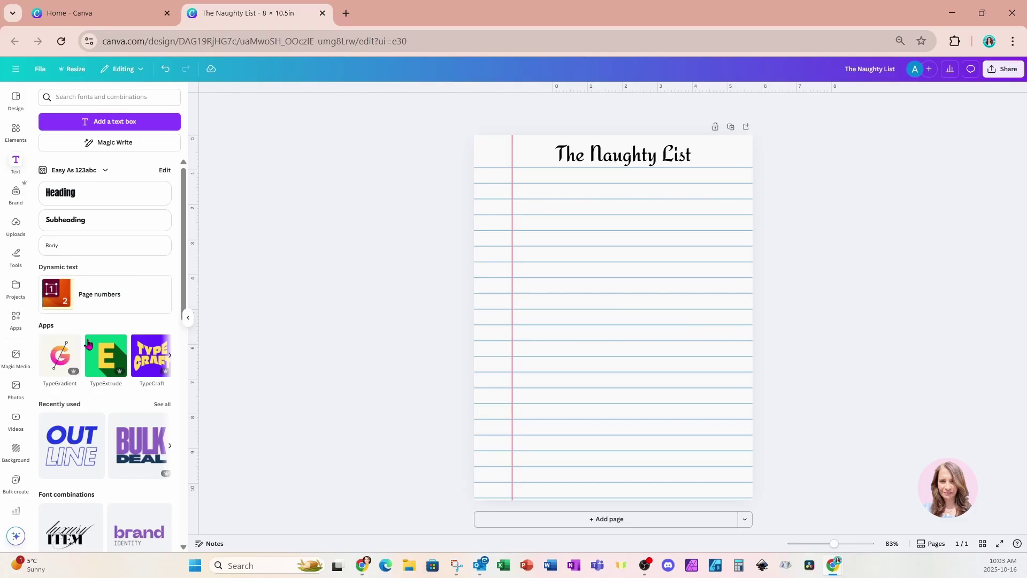
pyautogui.click(13, 369)
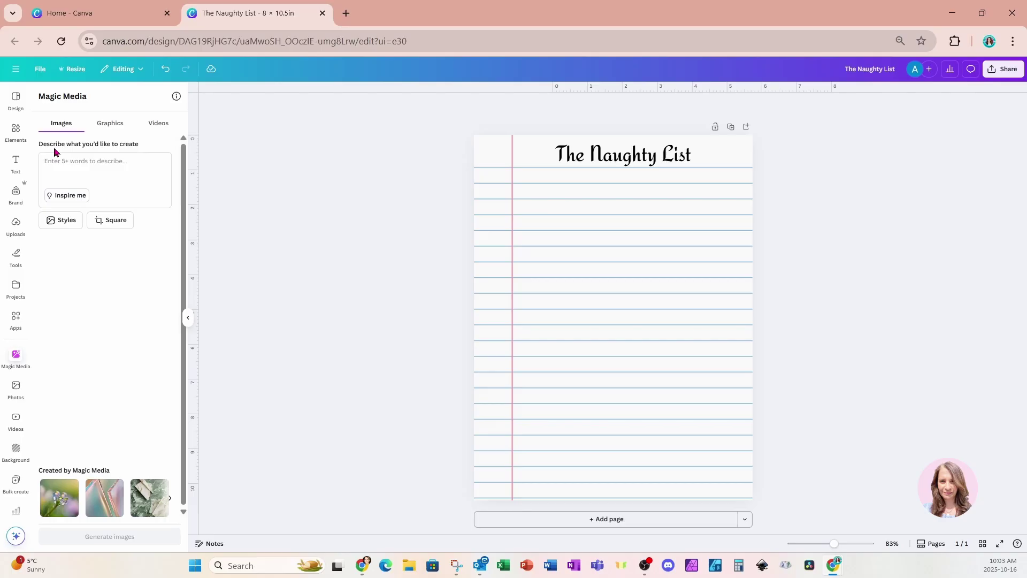
pyautogui.click(60, 227)
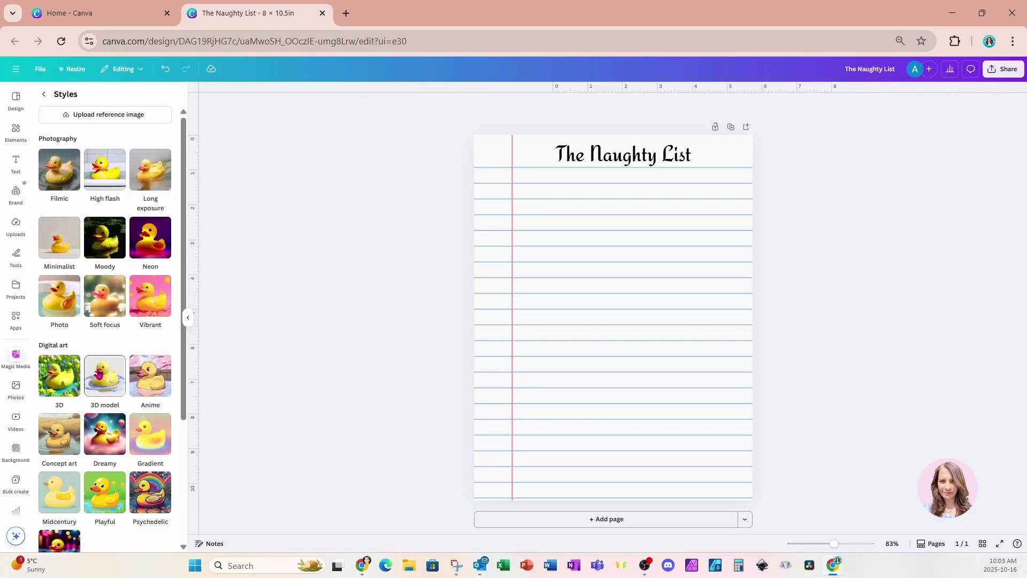
pyautogui.click(110, 444)
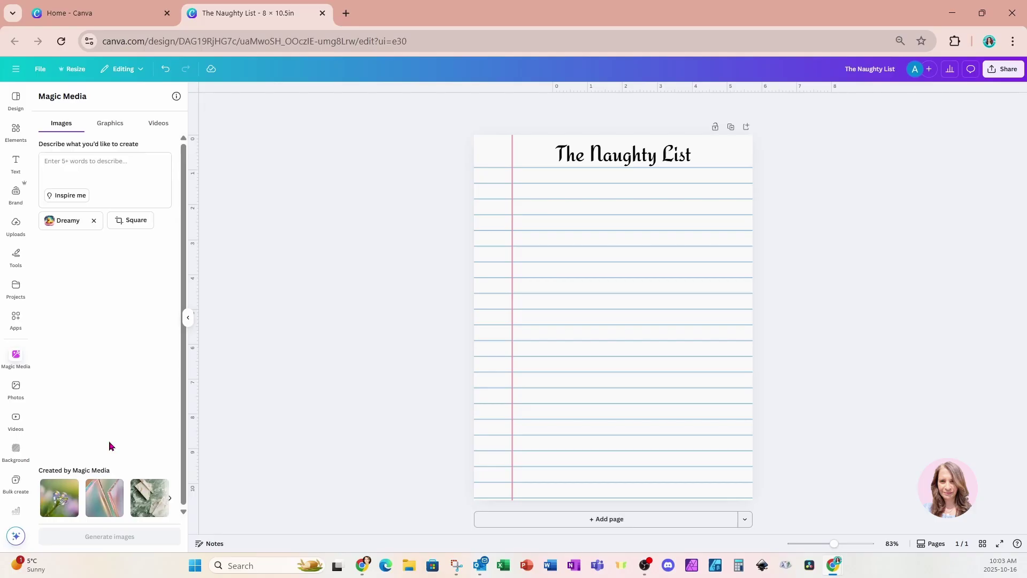
pyautogui.click(138, 222)
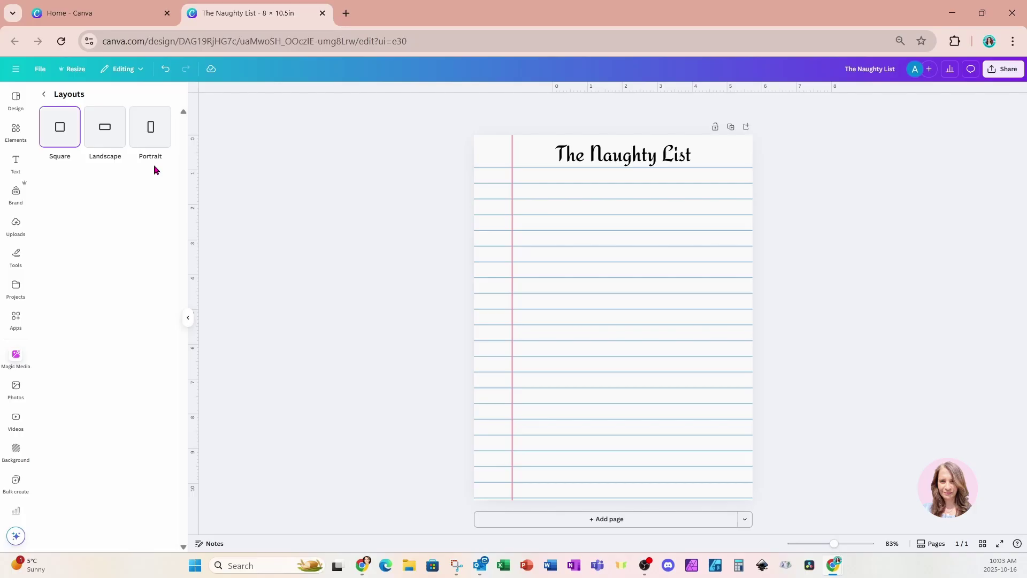
pyautogui.click(153, 140)
pyautogui.click(84, 164)
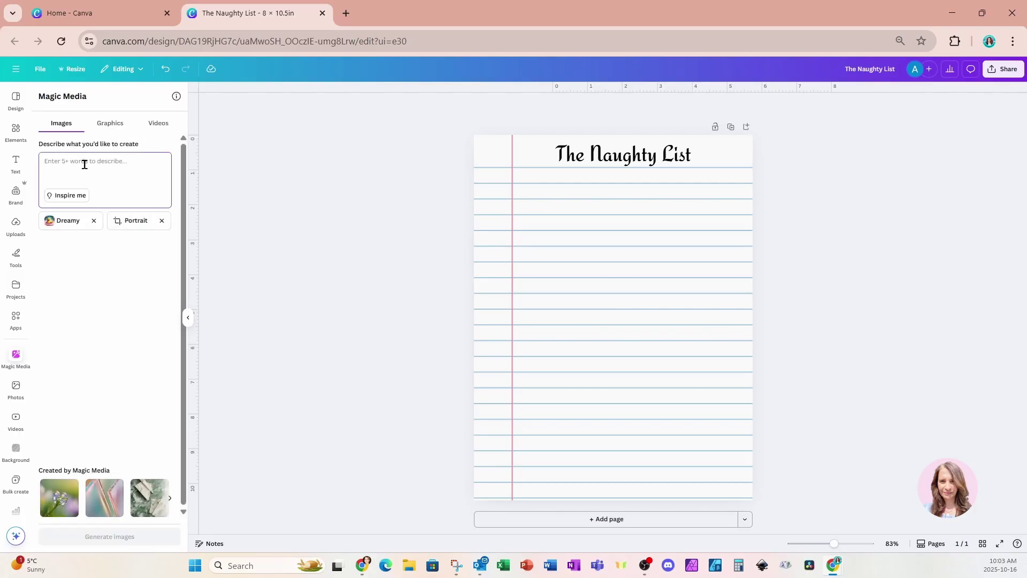
pyautogui.write('christm')
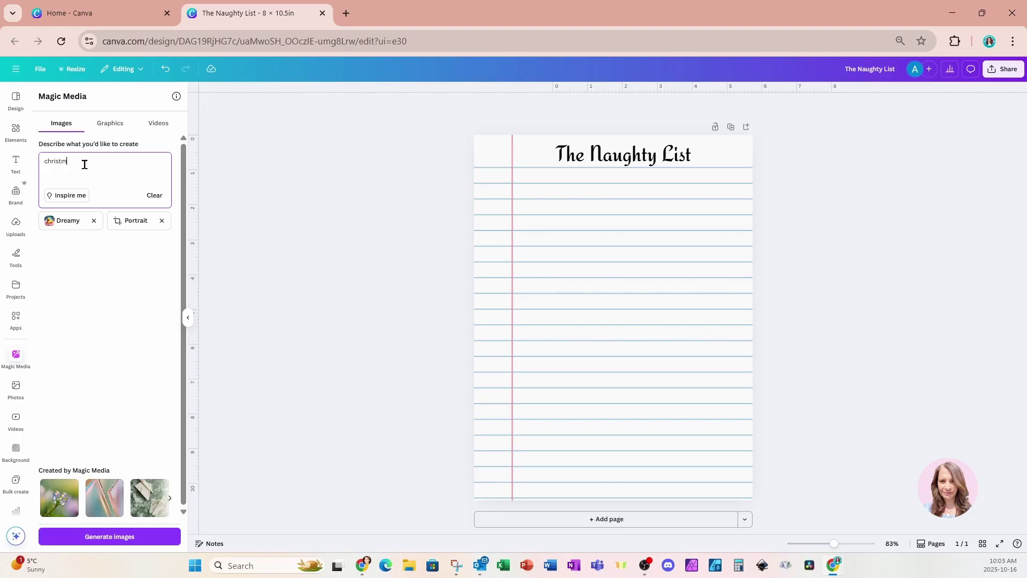
pyautogui.write('ass tree')
pyautogui.click(51, 538)
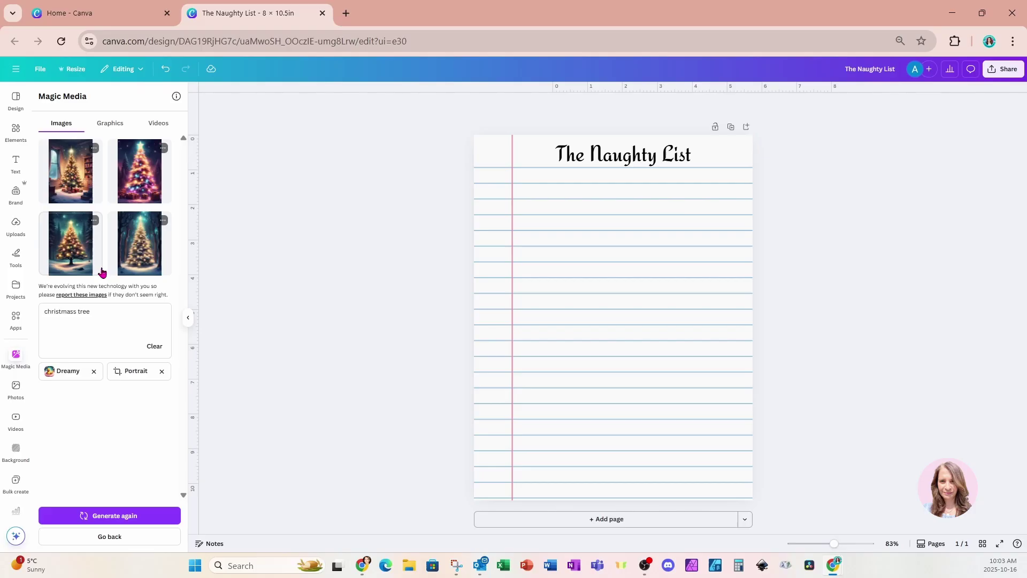
# Place the first generated tree image at the page's lower right
pyautogui.click(70, 185)
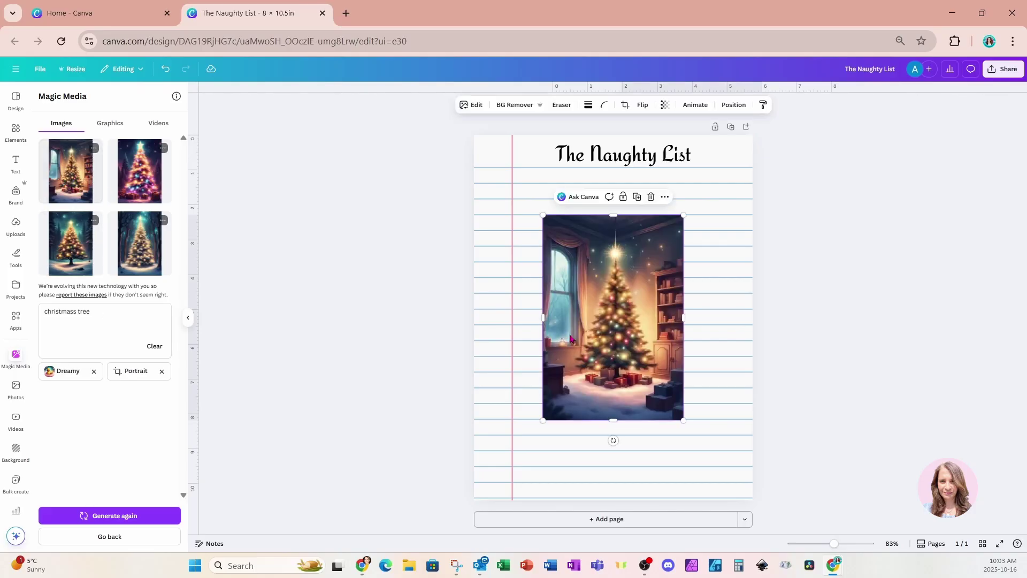
pyautogui.moveTo(640, 336); pyautogui.dragTo(708, 414)
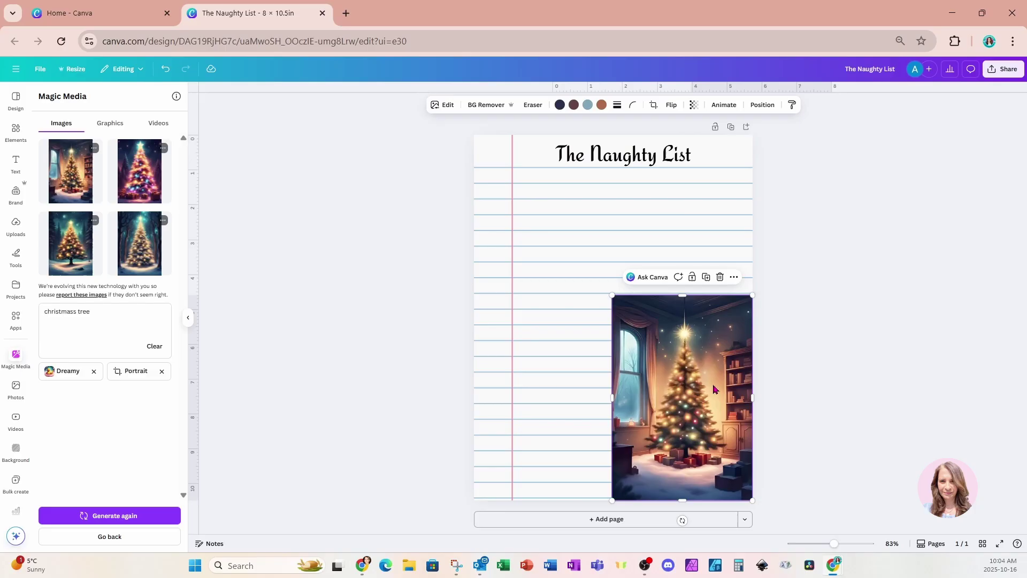
pyautogui.click(871, 283)
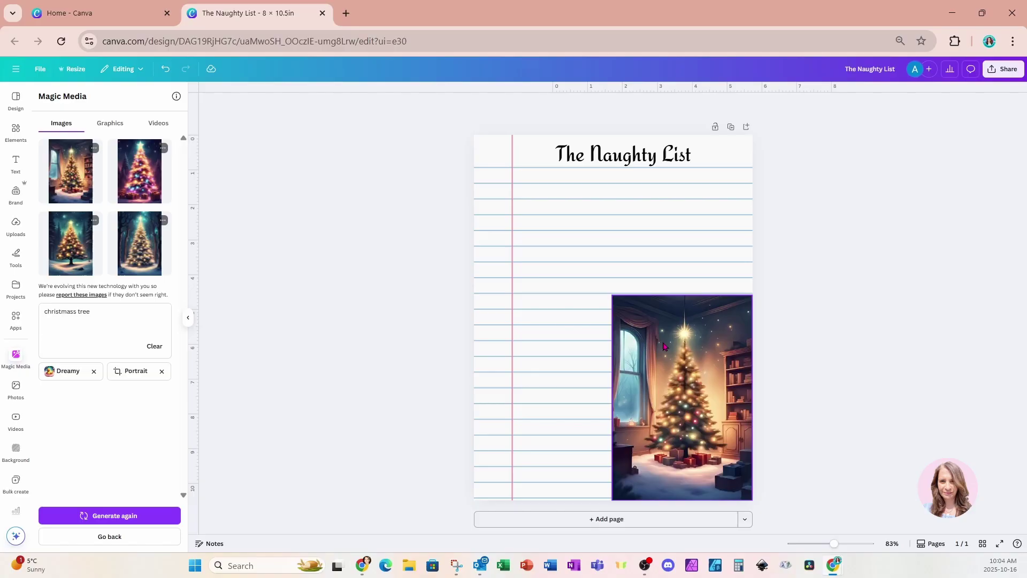
# Try BG Remover on the tree image and dismiss the resulting error
pyautogui.click(673, 359)
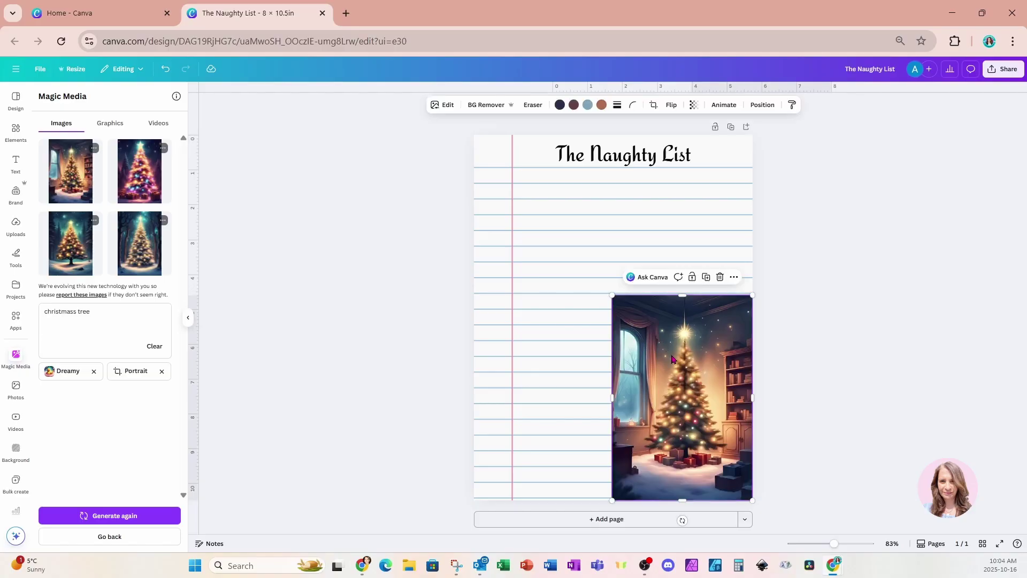
pyautogui.click(485, 106)
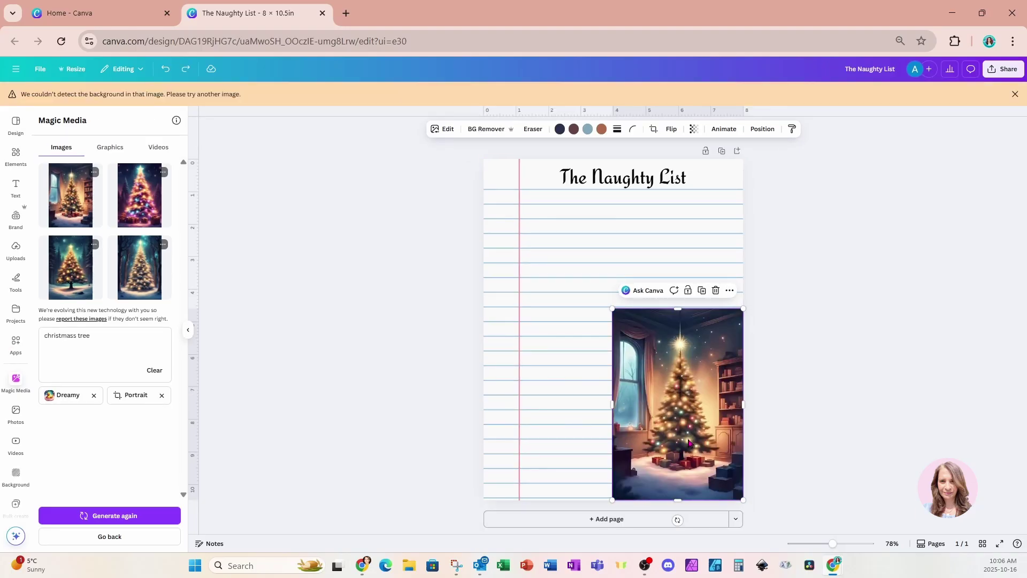
pyautogui.click(1014, 94)
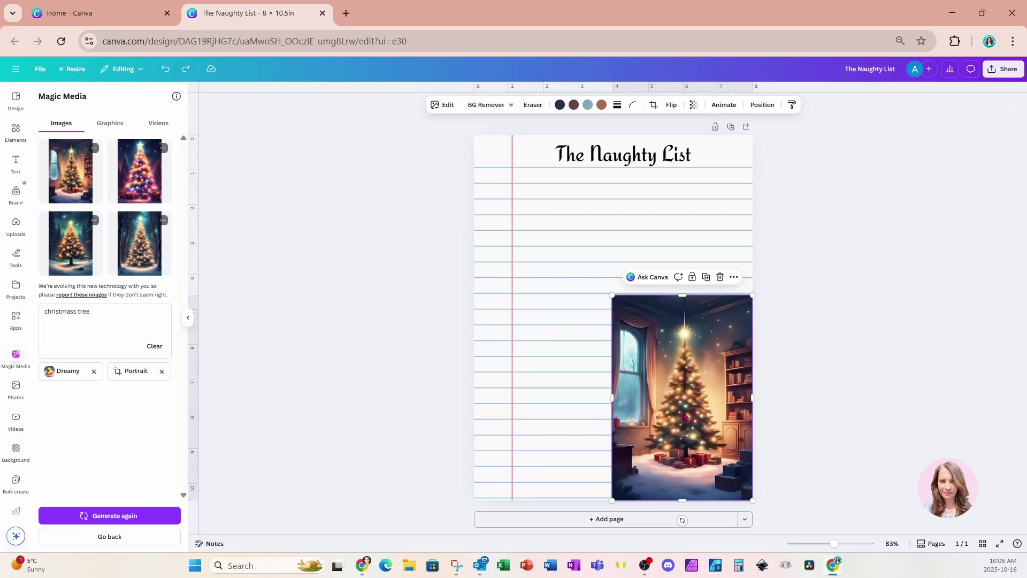
# Use Magic Grab to select the tree plus three gifts and extract them as their own element
pyautogui.click(443, 106)
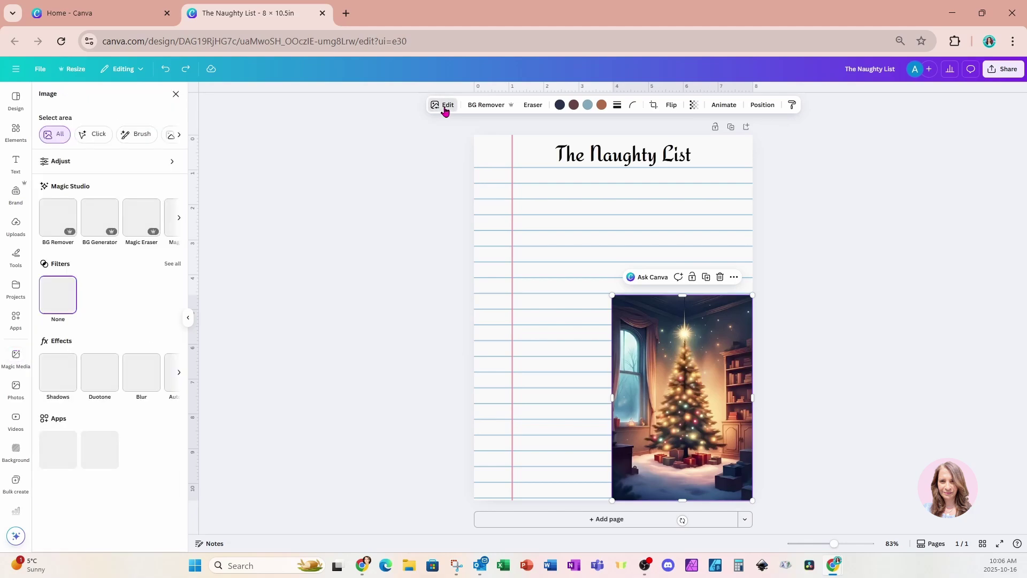
pyautogui.click(179, 218)
pyautogui.click(60, 220)
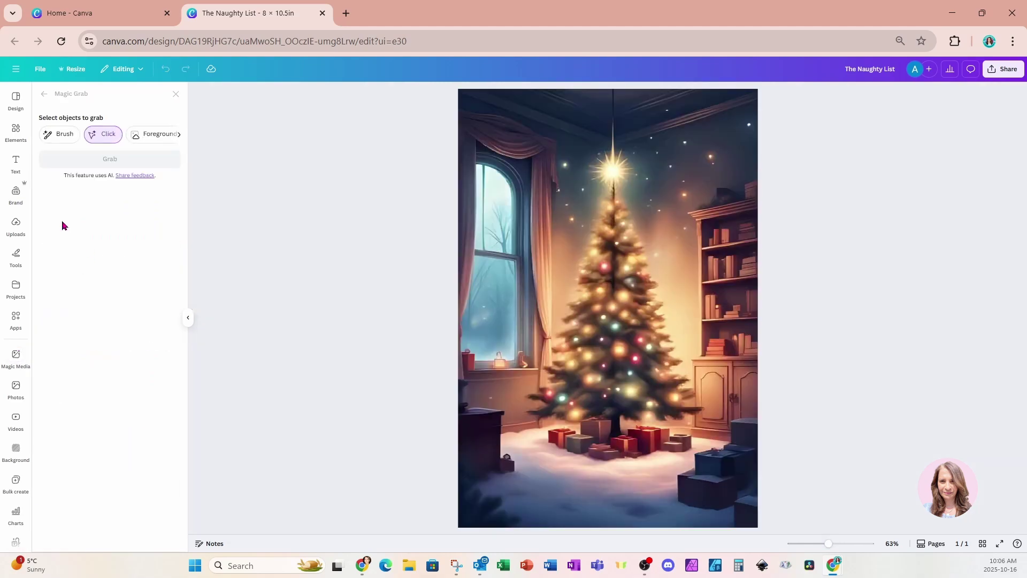
pyautogui.click(598, 309)
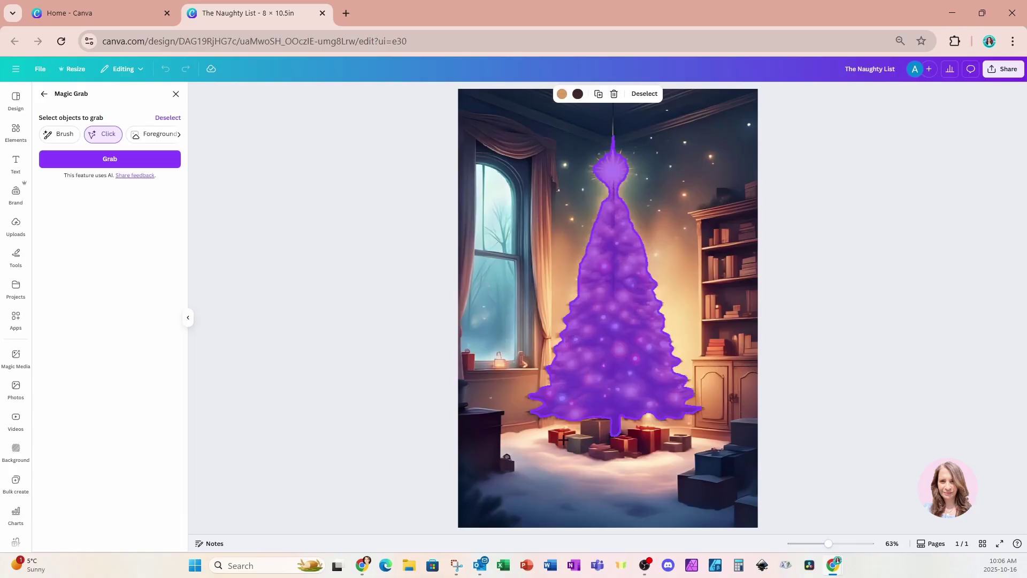
pyautogui.click(560, 438)
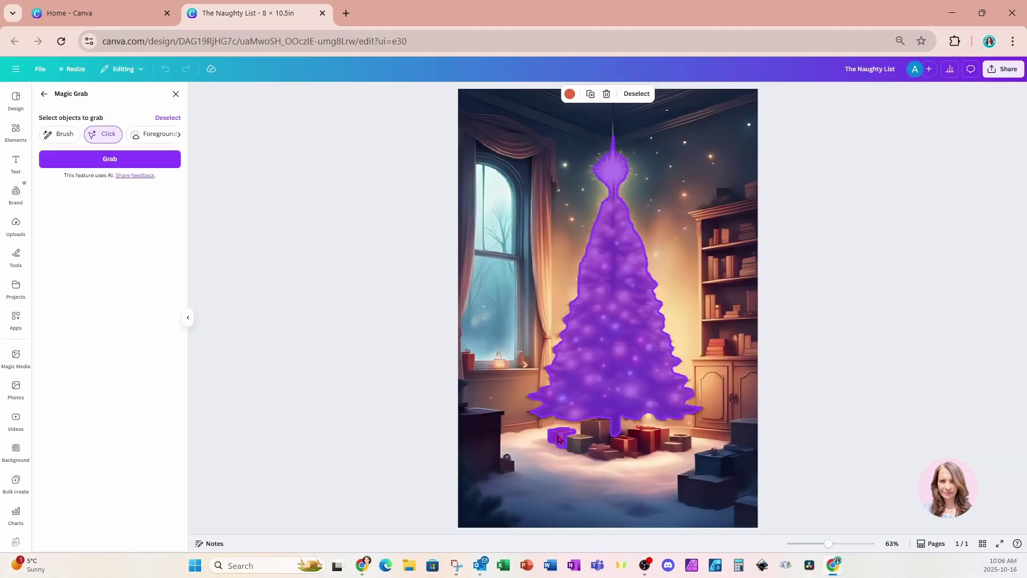
pyautogui.click(591, 426)
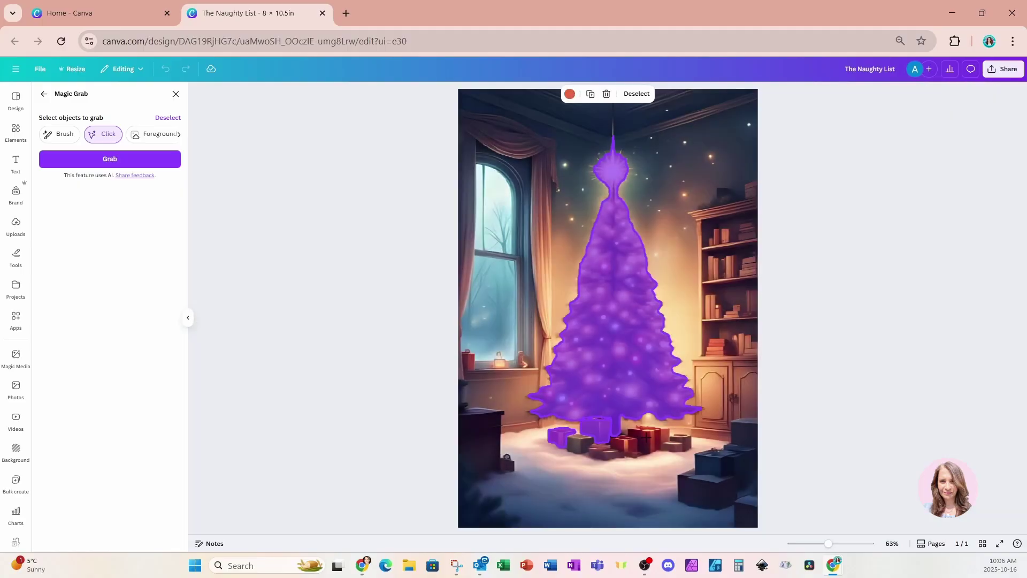
pyautogui.click(648, 438)
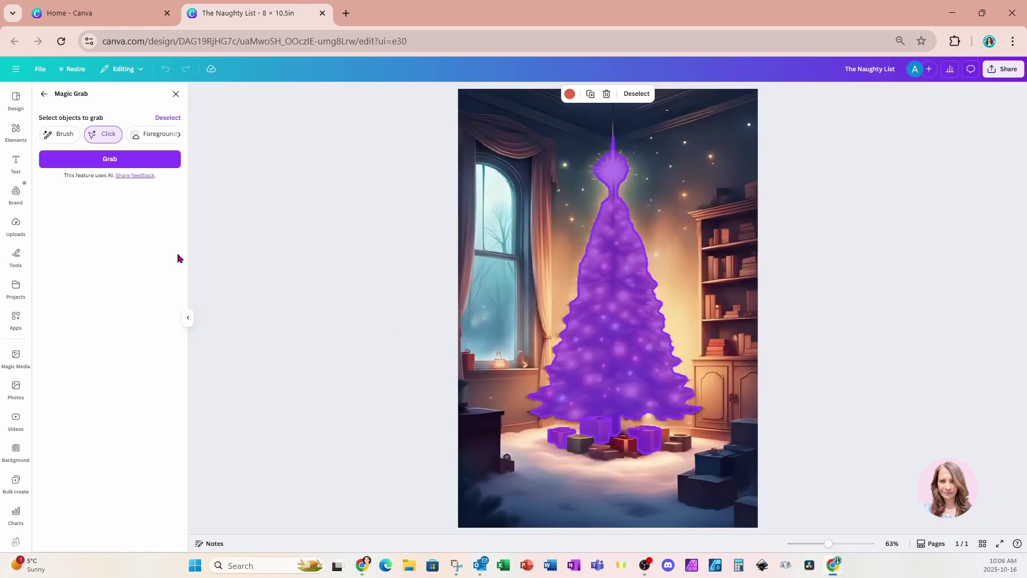
pyautogui.click(125, 165)
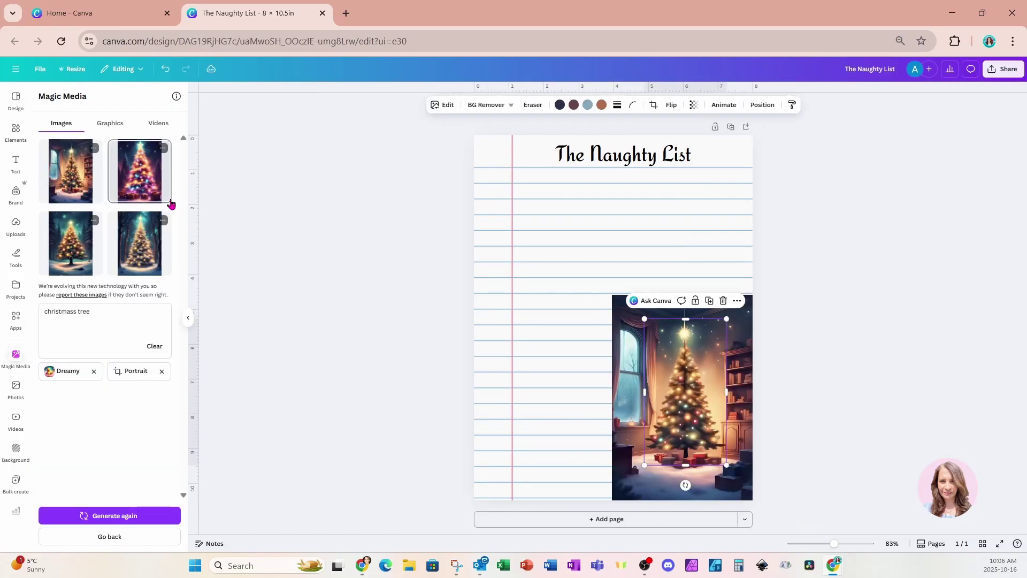
# Move the cut-out tree aside and delete the leftover room background image
pyautogui.moveTo(679, 432); pyautogui.dragTo(542, 418)
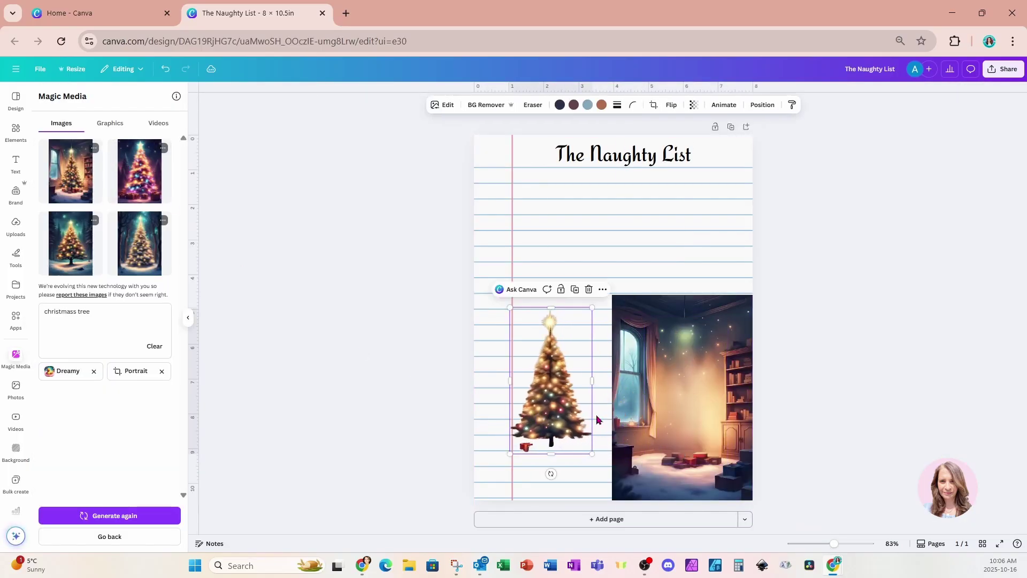
pyautogui.click(660, 401)
pyautogui.press('Delete')
# Move the cut-out tree to the lower right and set its transparency to 37
pyautogui.click(544, 412)
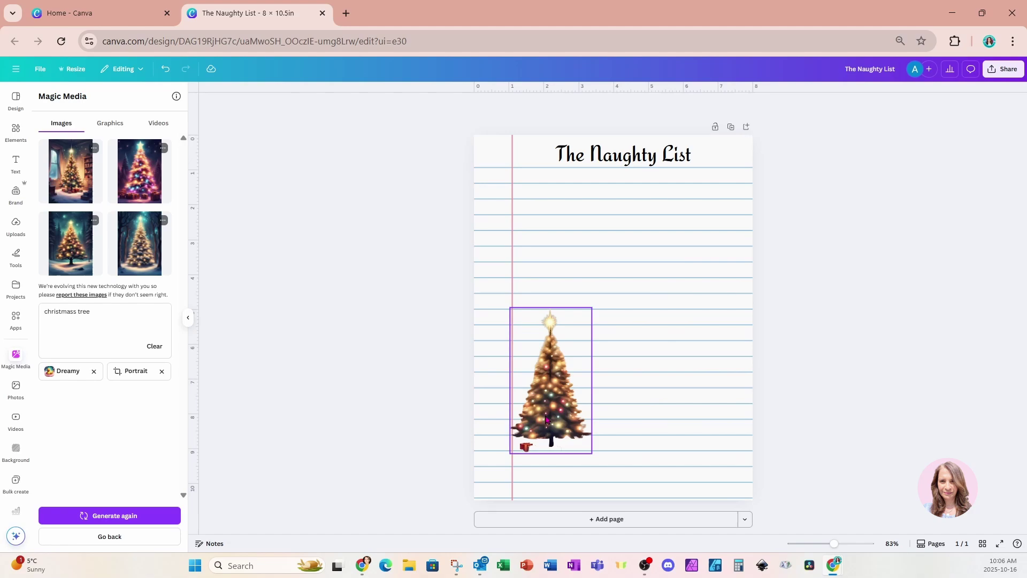
pyautogui.moveTo(544, 412); pyautogui.dragTo(698, 457)
pyautogui.click(694, 105)
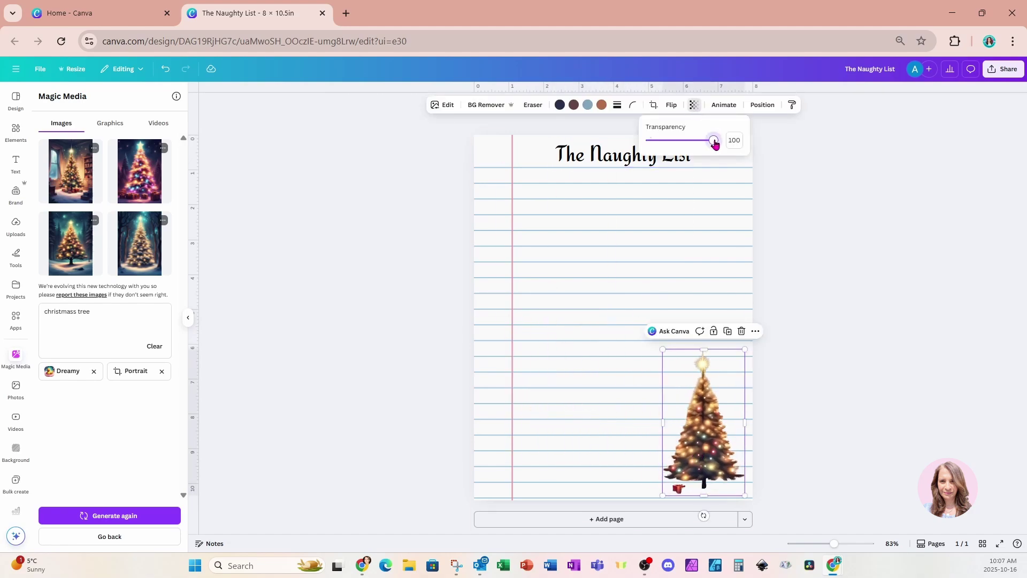
pyautogui.moveTo(717, 142); pyautogui.dragTo(673, 142)
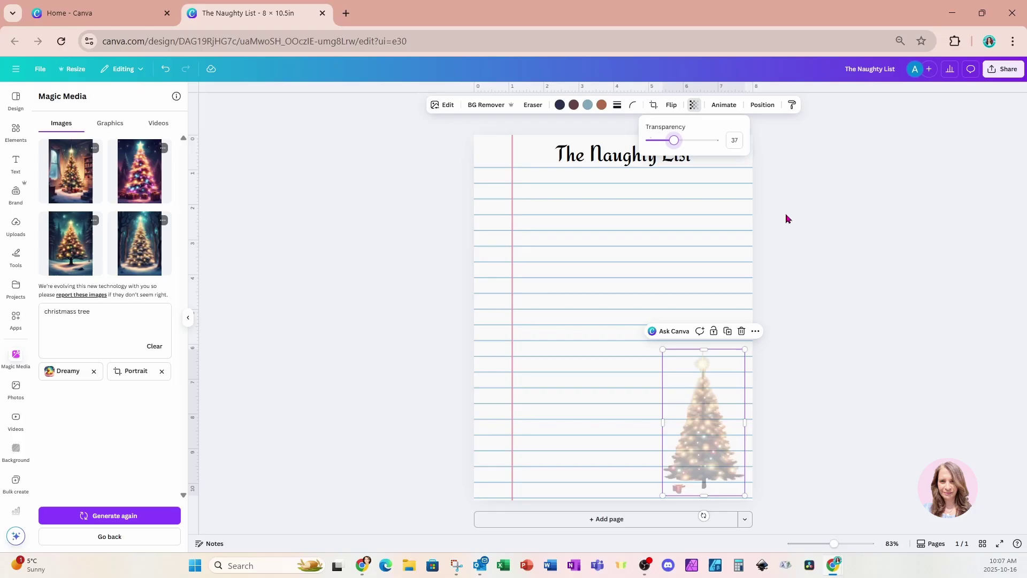
pyautogui.click(610, 341)
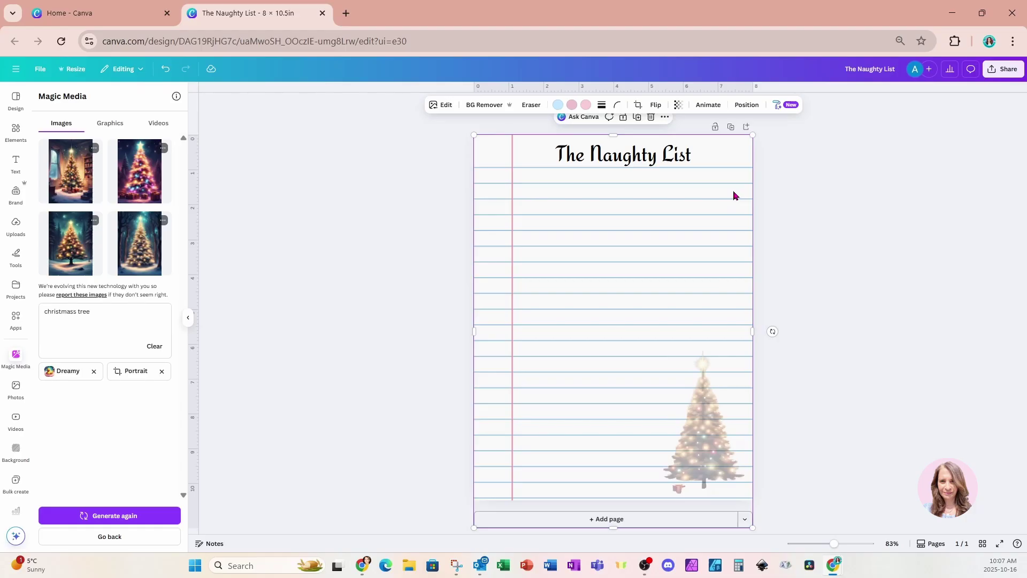
# Duplicate the page as Page 2 and delete its faded tree
pyautogui.click(731, 126)
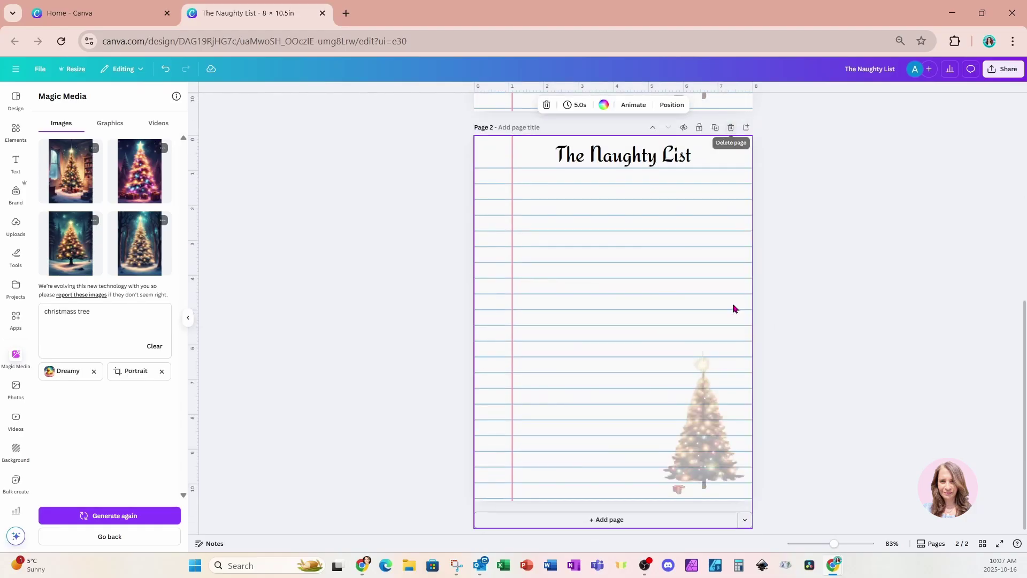
pyautogui.click(717, 440)
pyautogui.press('Delete')
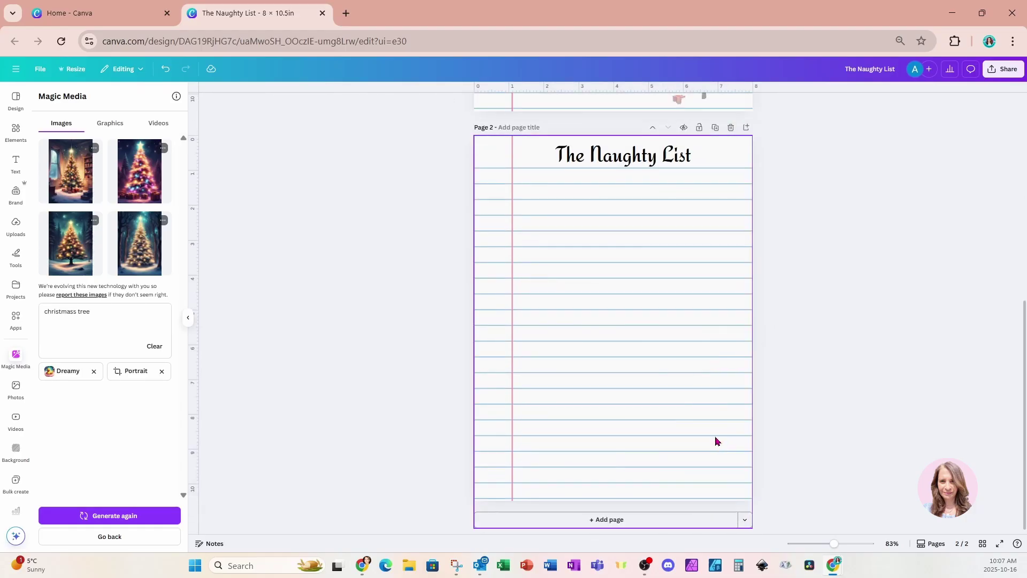
# Add the full dreamy tree image to Page 2's lower right and enlarge it up and left
pyautogui.click(73, 185)
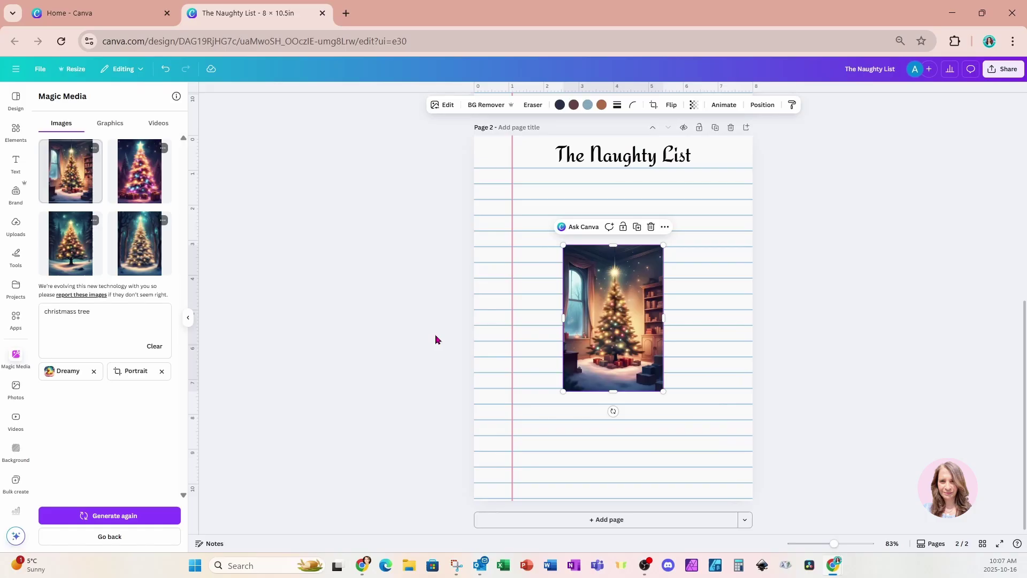
pyautogui.moveTo(611, 369); pyautogui.dragTo(694, 451)
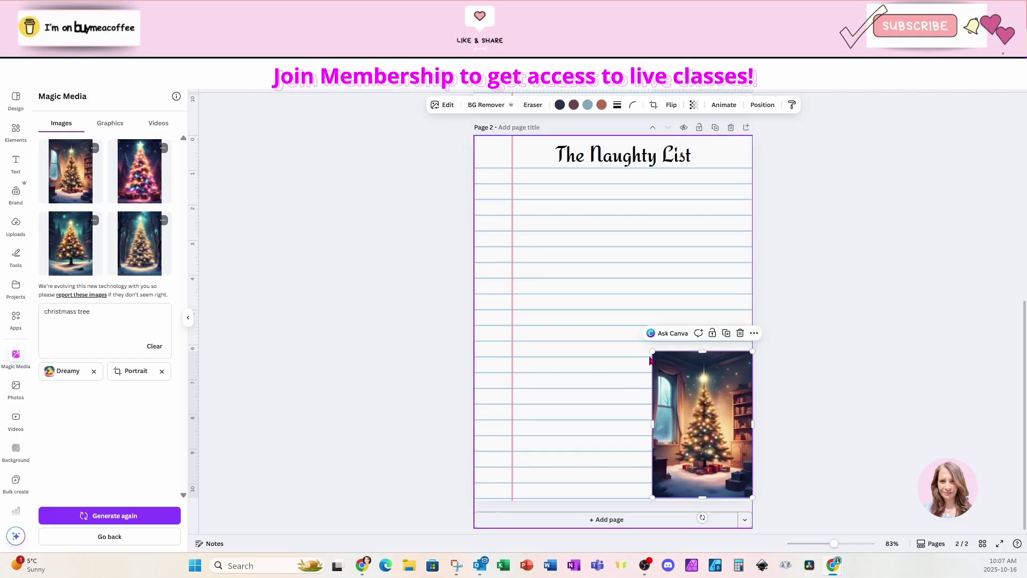
pyautogui.moveTo(653, 352); pyautogui.dragTo(615, 322)
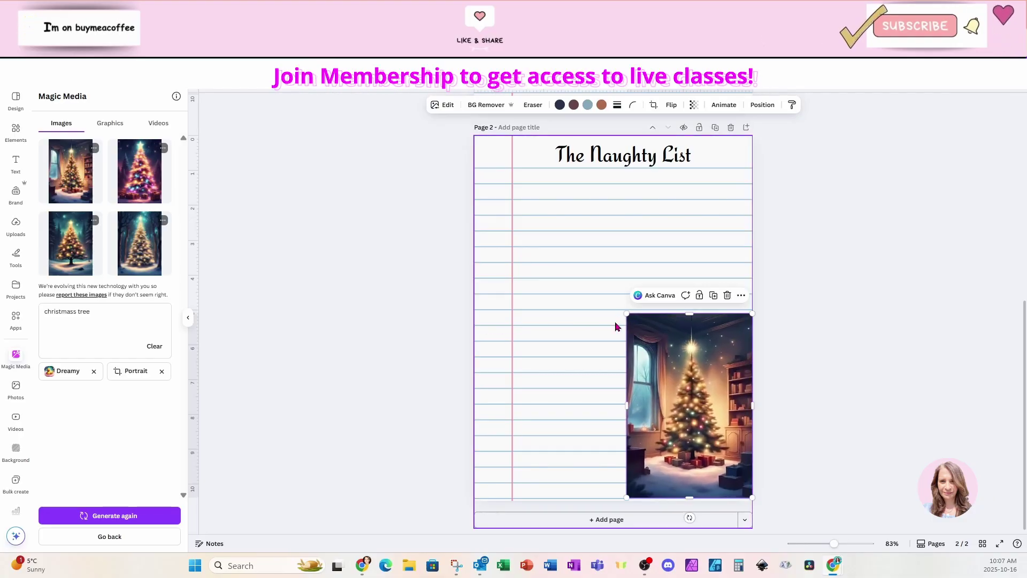
# Add a 'white gradient' graphic and fit it along the tree picture's top edge
pyautogui.click(16, 130)
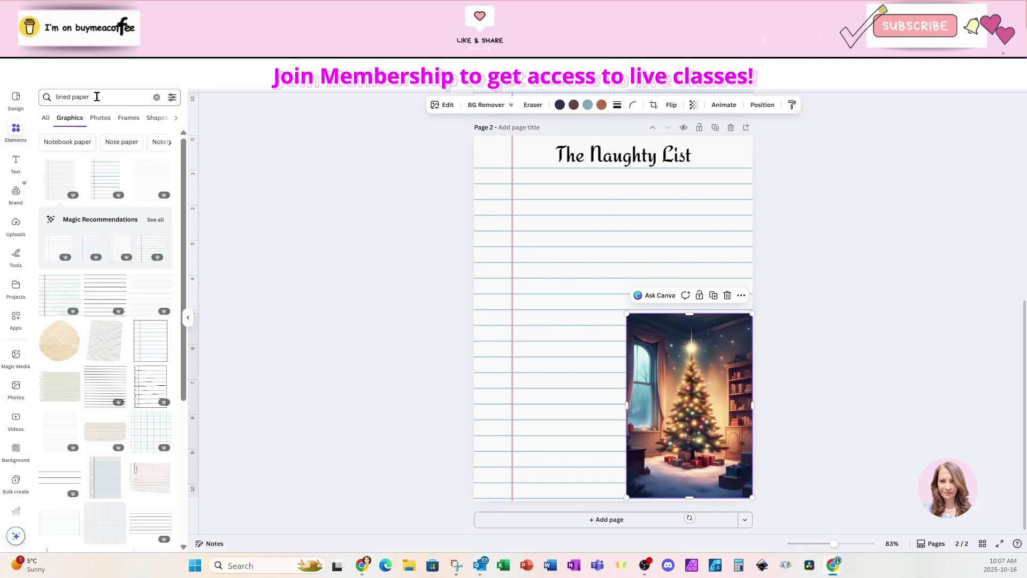
pyautogui.click(128, 96)
pyautogui.write('white gradient')
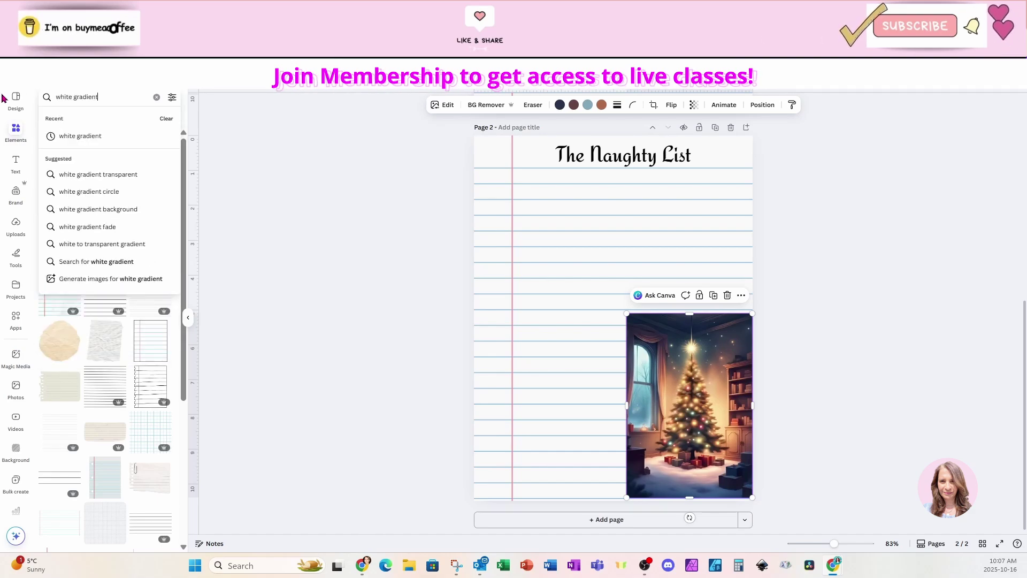
pyautogui.press('Return')
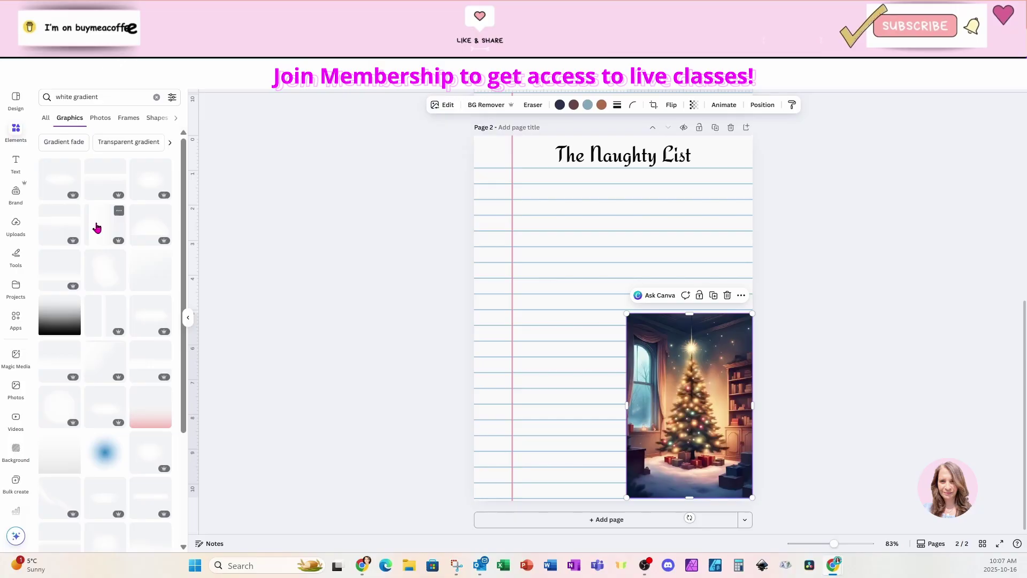
pyautogui.click(47, 230)
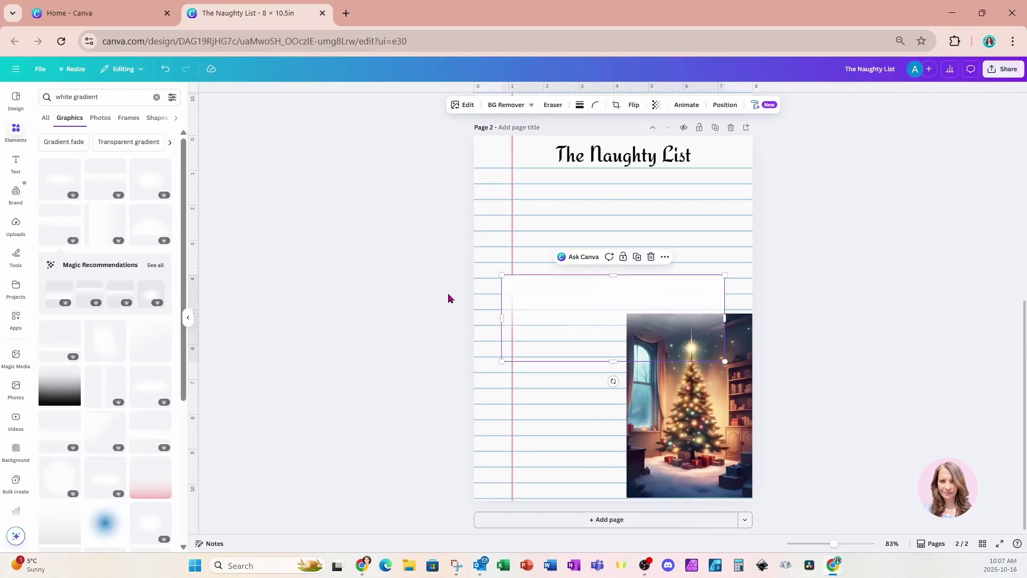
pyautogui.moveTo(637, 306); pyautogui.dragTo(663, 339)
pyautogui.moveTo(527, 311); pyautogui.dragTo(627, 351)
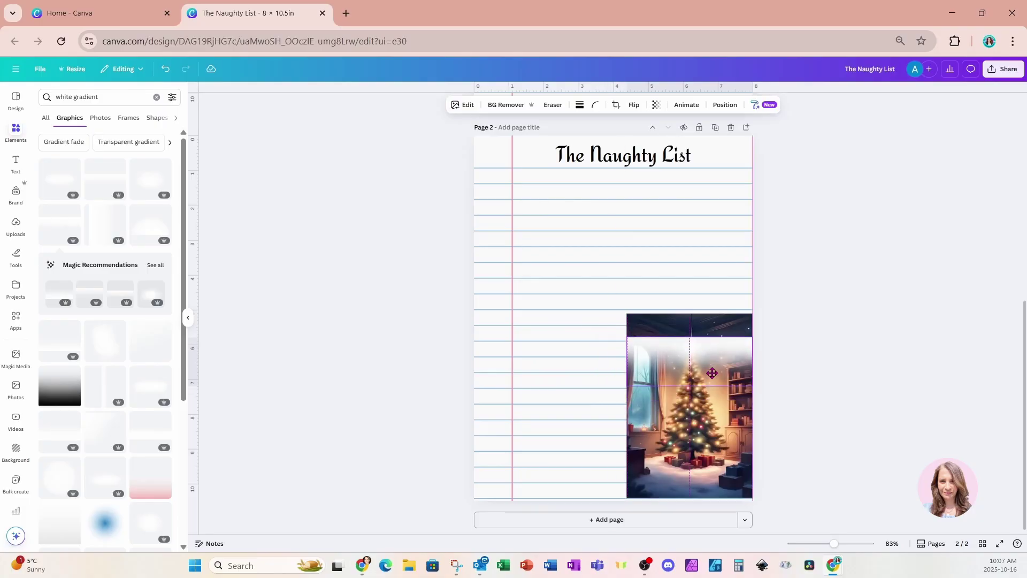
pyautogui.moveTo(741, 381); pyautogui.dragTo(744, 343)
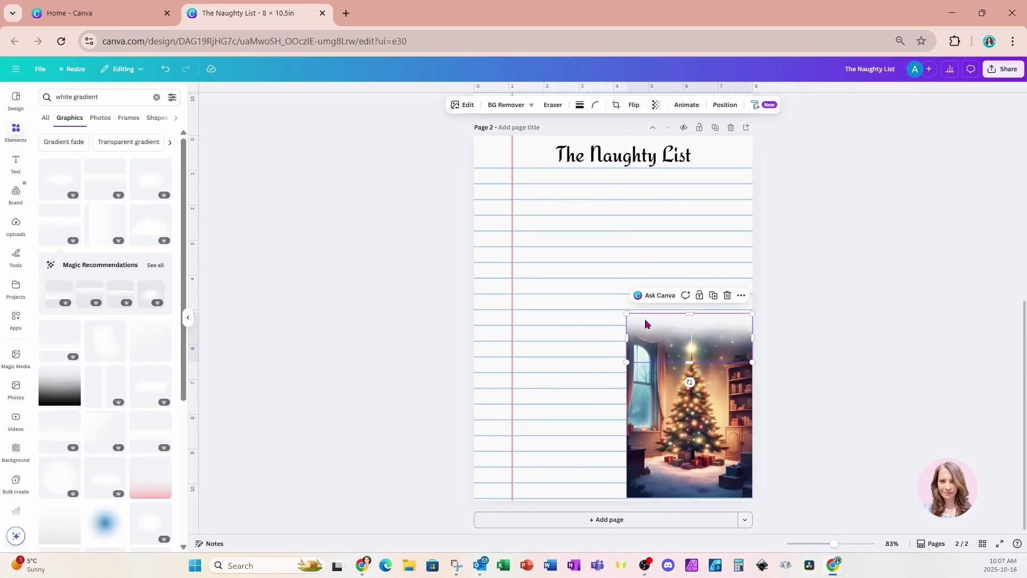
pyautogui.moveTo(626, 314); pyautogui.dragTo(624, 312)
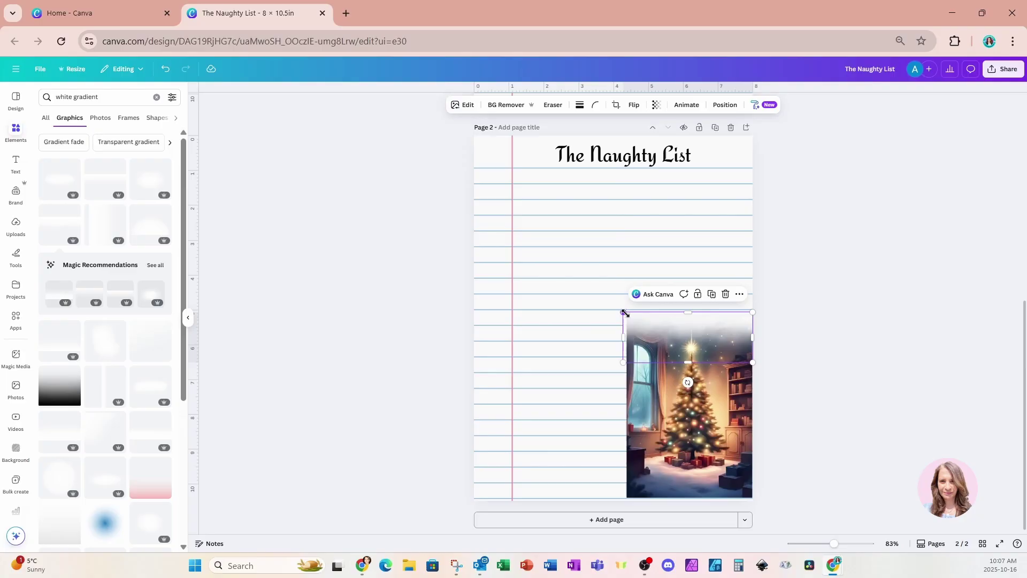
# Duplicate the gradient, rotate it vertical, and nudge it along the picture's left edge
pyautogui.click(712, 294)
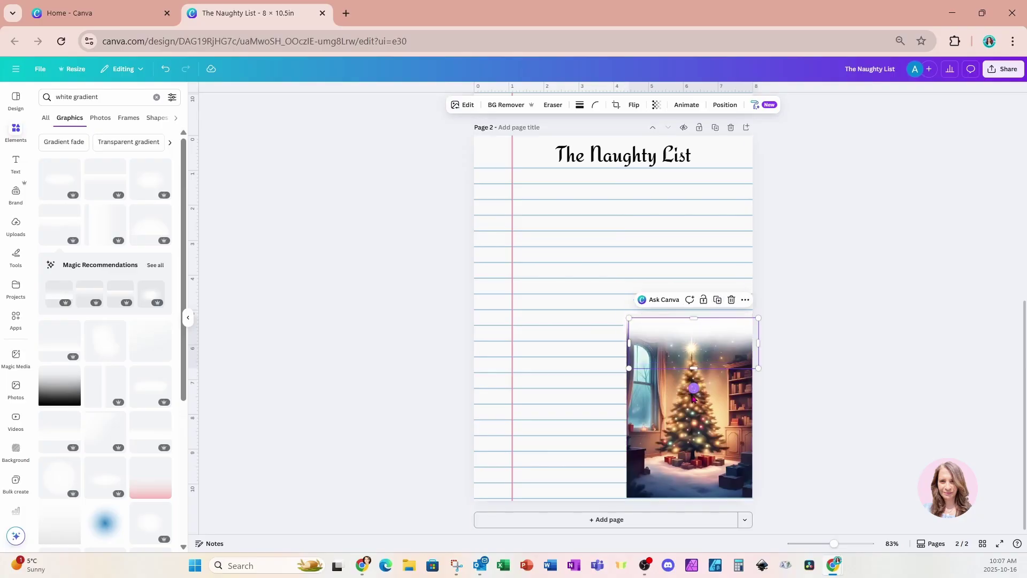
pyautogui.moveTo(688, 382); pyautogui.dragTo(635, 399)
pyautogui.moveTo(640, 343); pyautogui.dragTo(643, 494)
pyautogui.click(788, 430)
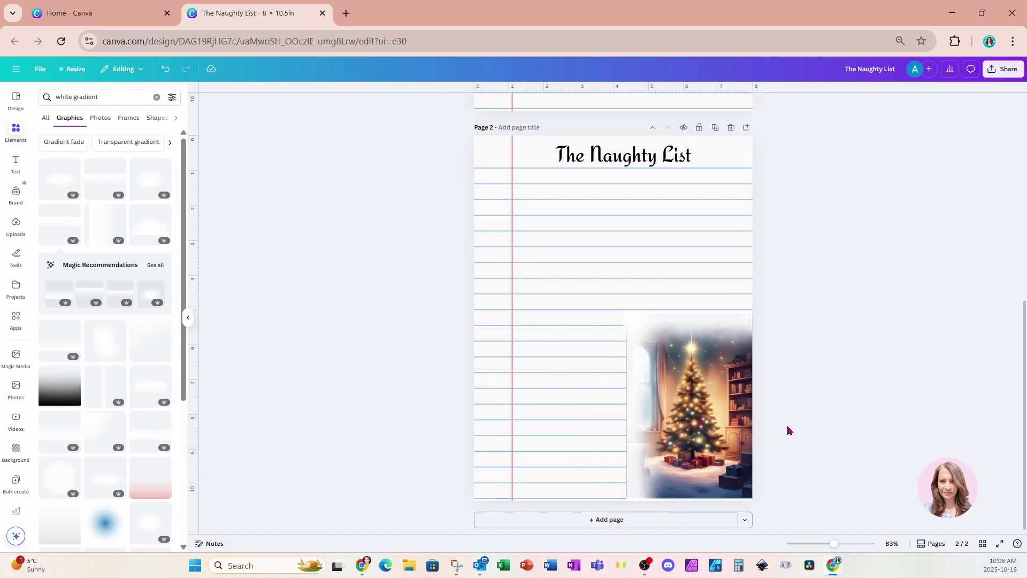
pyautogui.click(638, 470)
pyautogui.click(843, 415)
pyautogui.click(643, 379)
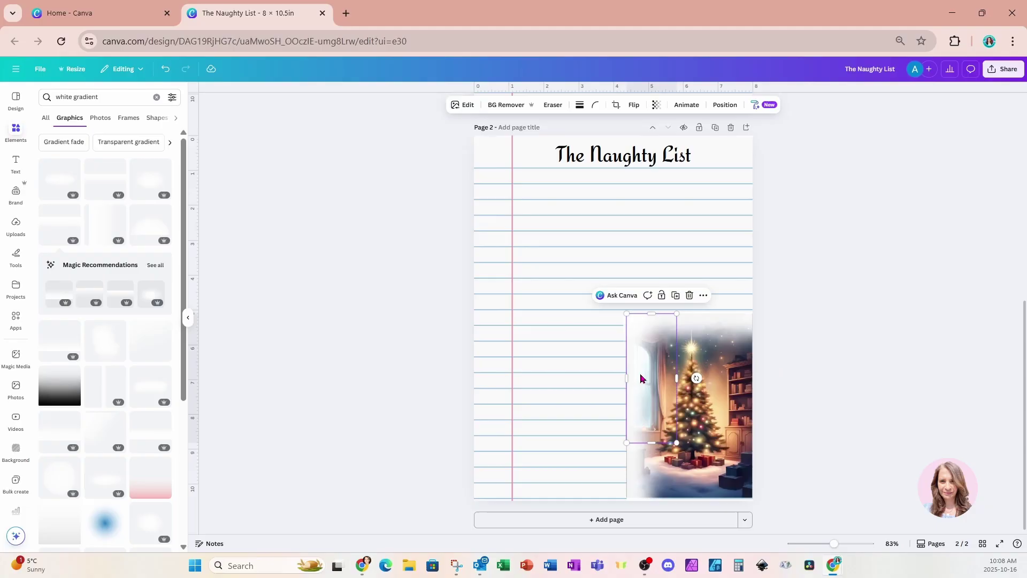
pyautogui.press('Left')
pyautogui.click(676, 462)
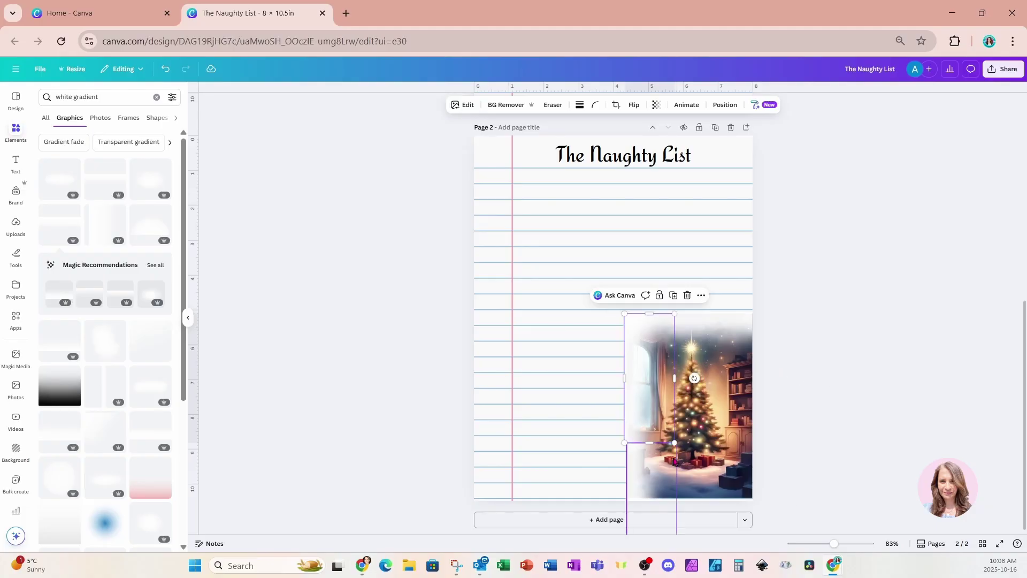
pyautogui.click(655, 476)
pyautogui.press('Left')
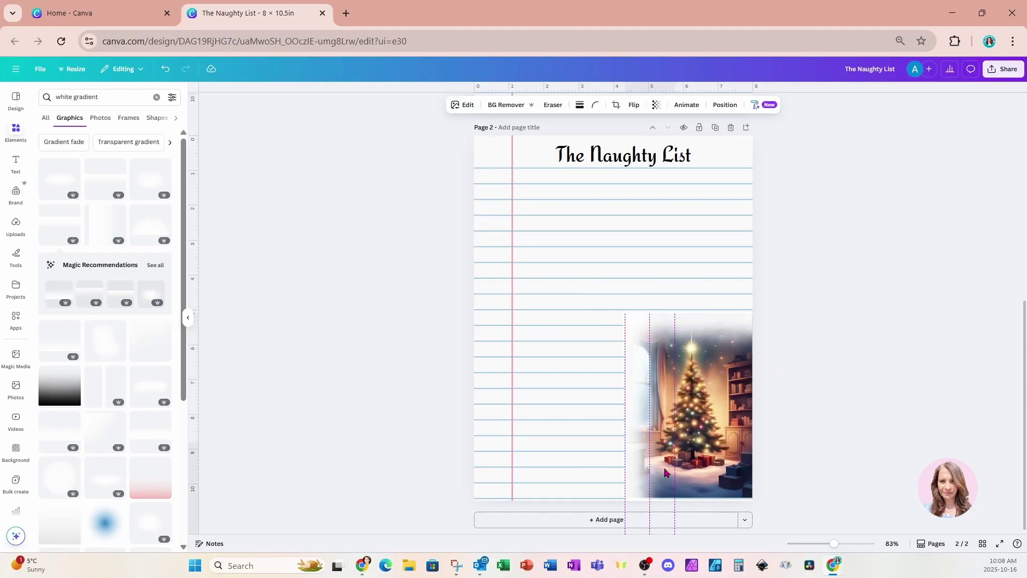
pyautogui.click(843, 305)
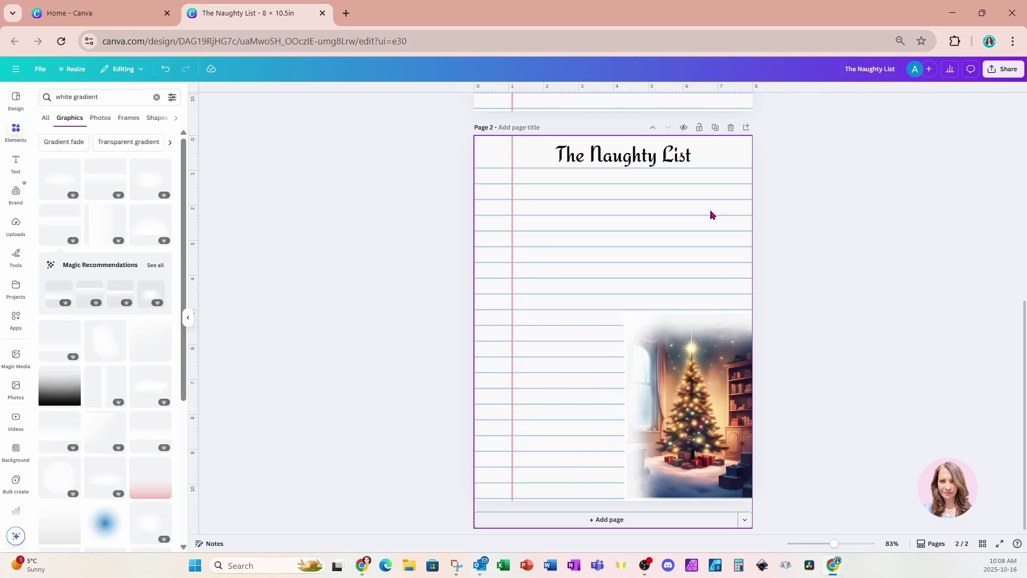
# Bring the lined paper to the top layer and fade it to transparency 67
pyautogui.click(731, 252)
pyautogui.click(726, 105)
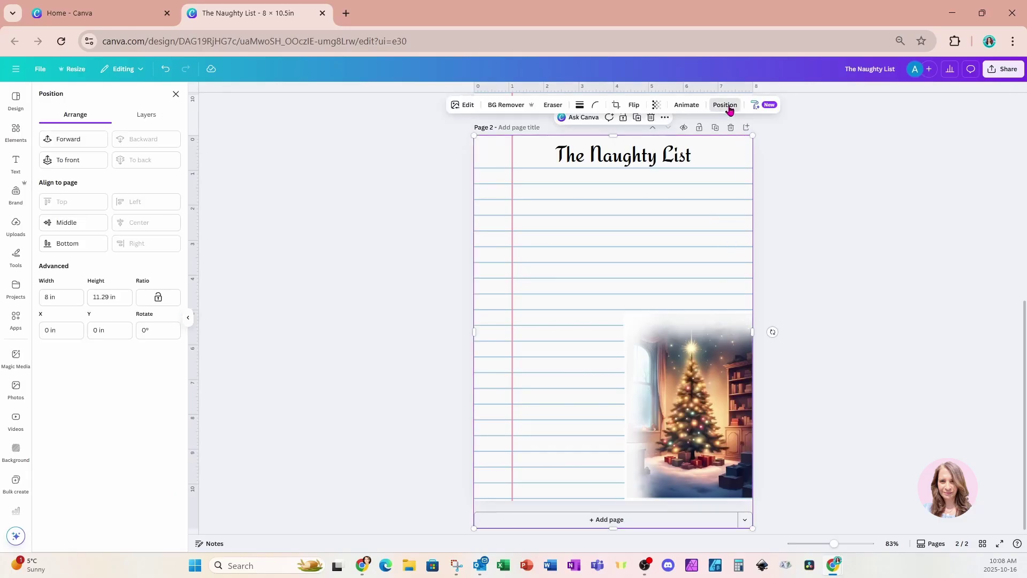
pyautogui.click(164, 122)
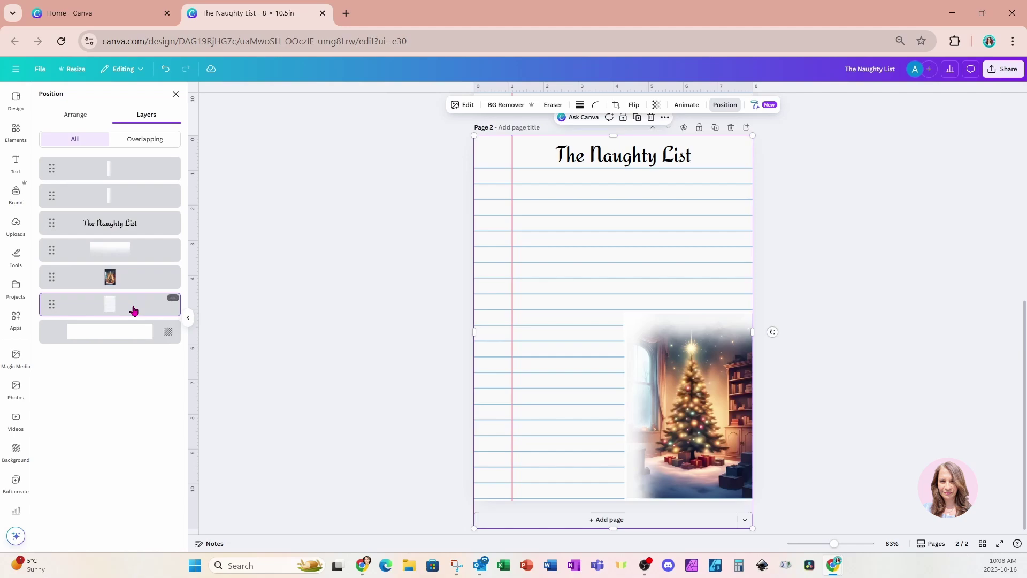
pyautogui.moveTo(134, 309); pyautogui.dragTo(133, 171)
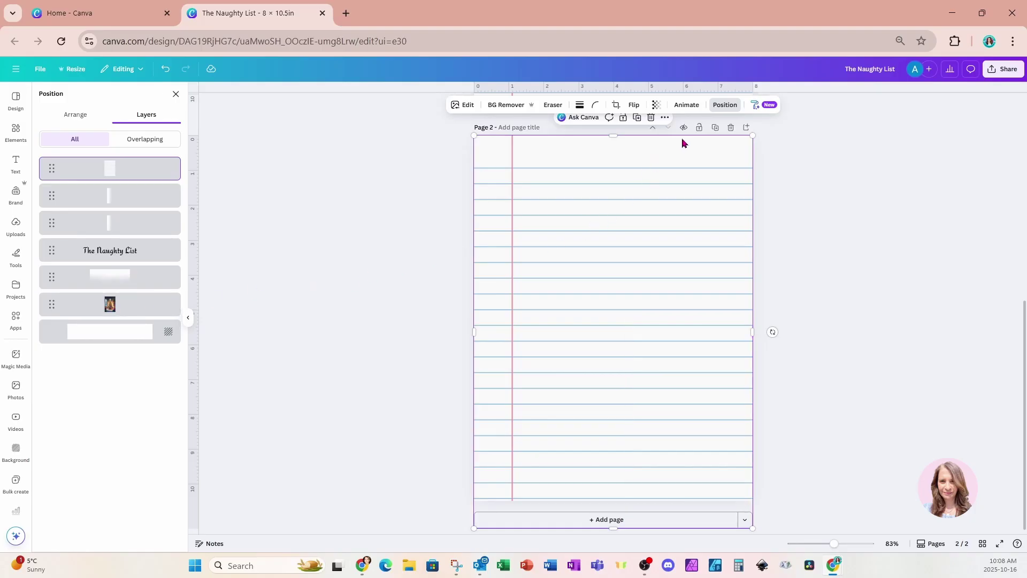
pyautogui.click(658, 106)
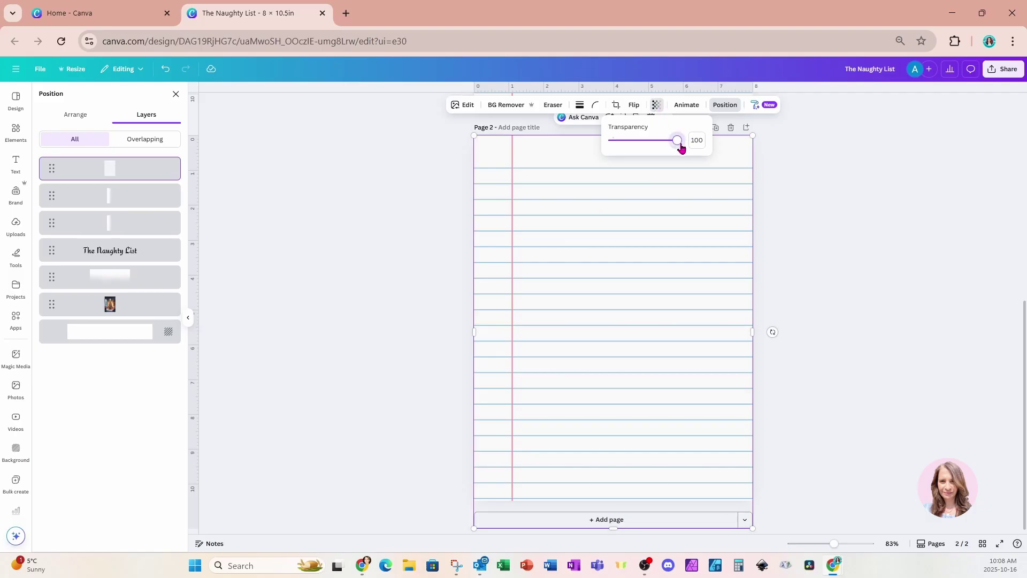
pyautogui.moveTo(681, 148); pyautogui.dragTo(657, 149)
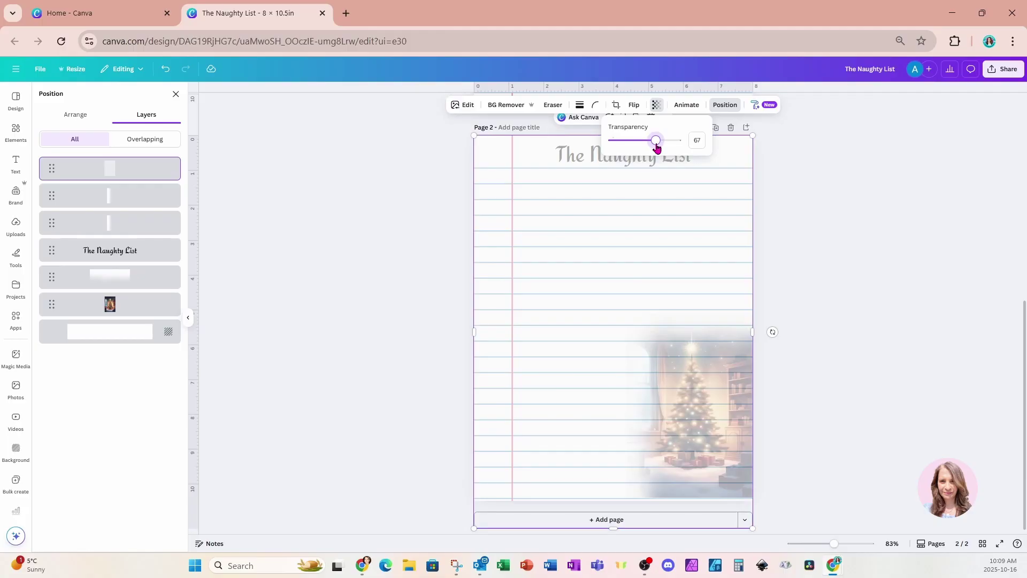
pyautogui.click(805, 339)
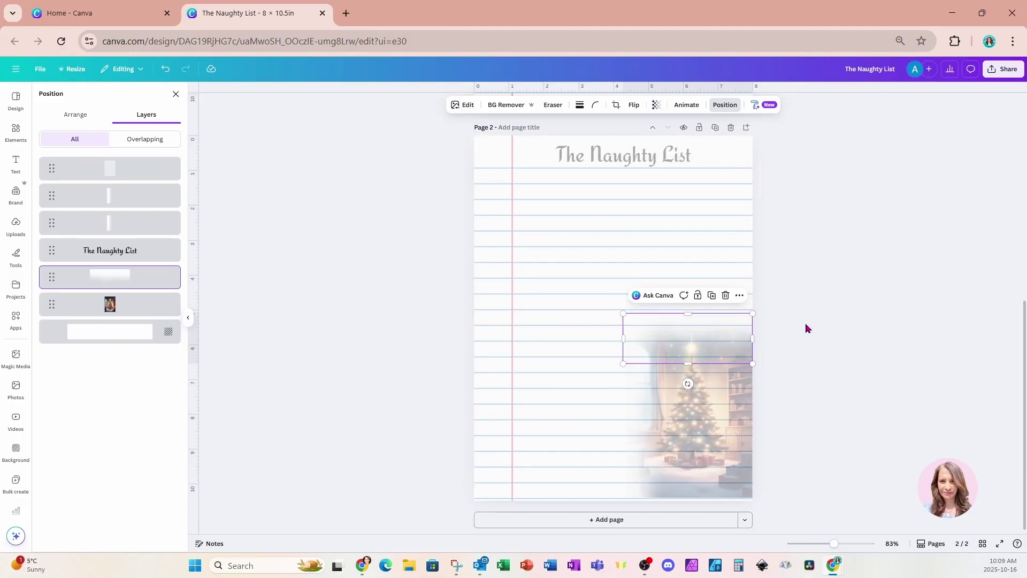
# Move The Naughty List title layer back above the lined paper
pyautogui.click(785, 341)
pyautogui.click(715, 259)
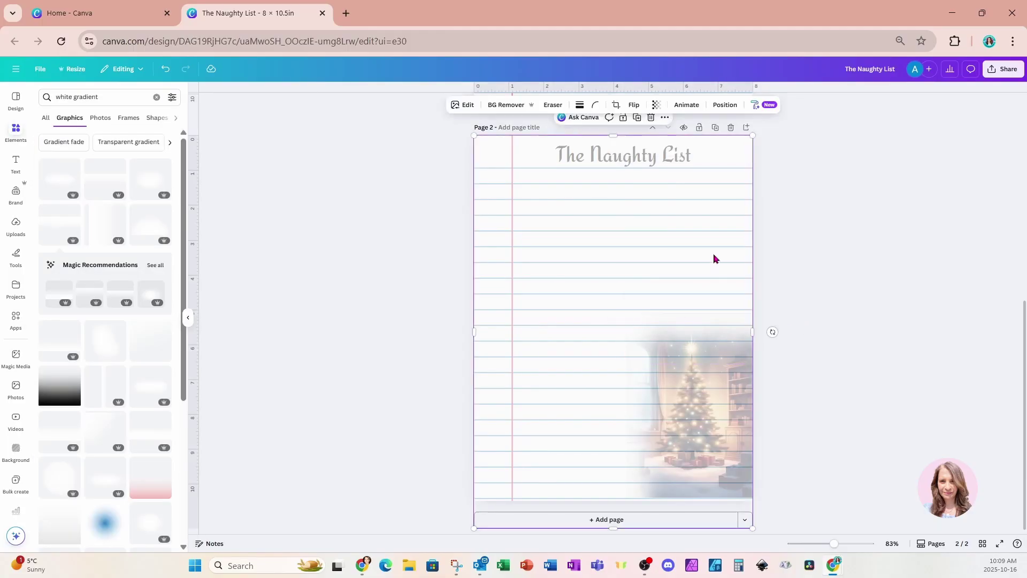
pyautogui.click(725, 104)
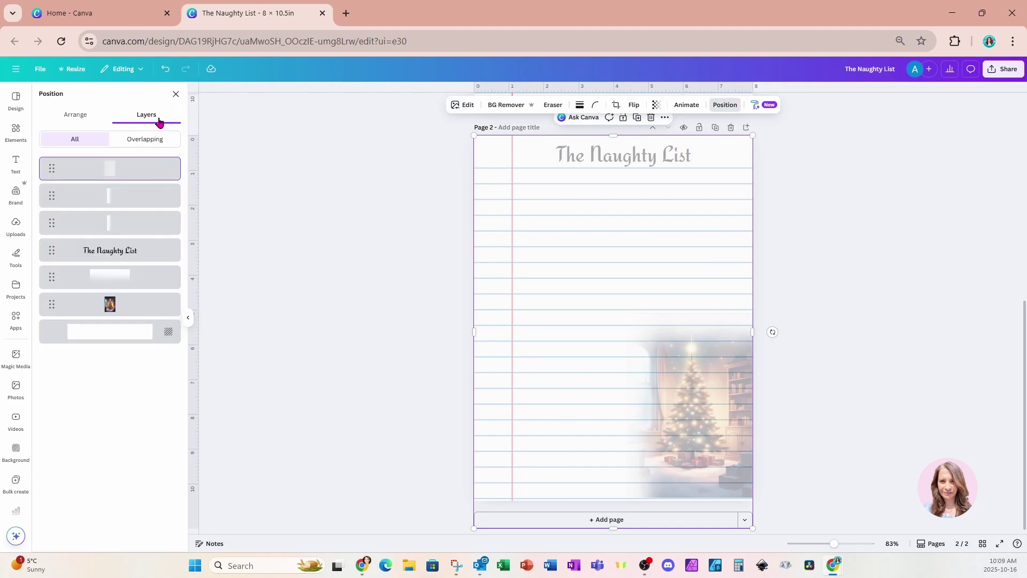
pyautogui.moveTo(143, 250); pyautogui.dragTo(146, 163)
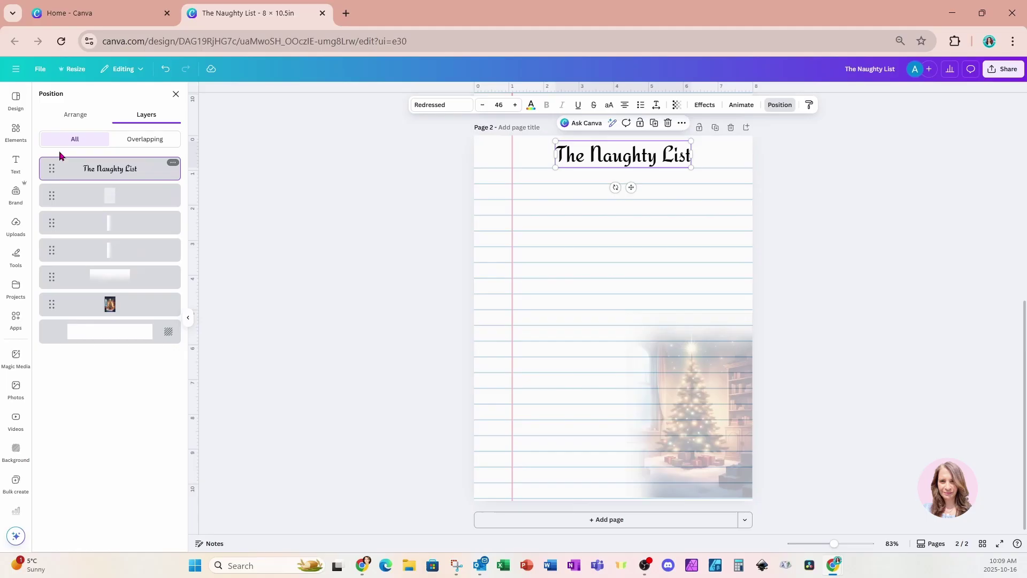
# Search the elements for 'mistletoe' graphics, filtered to free results only
pyautogui.click(16, 132)
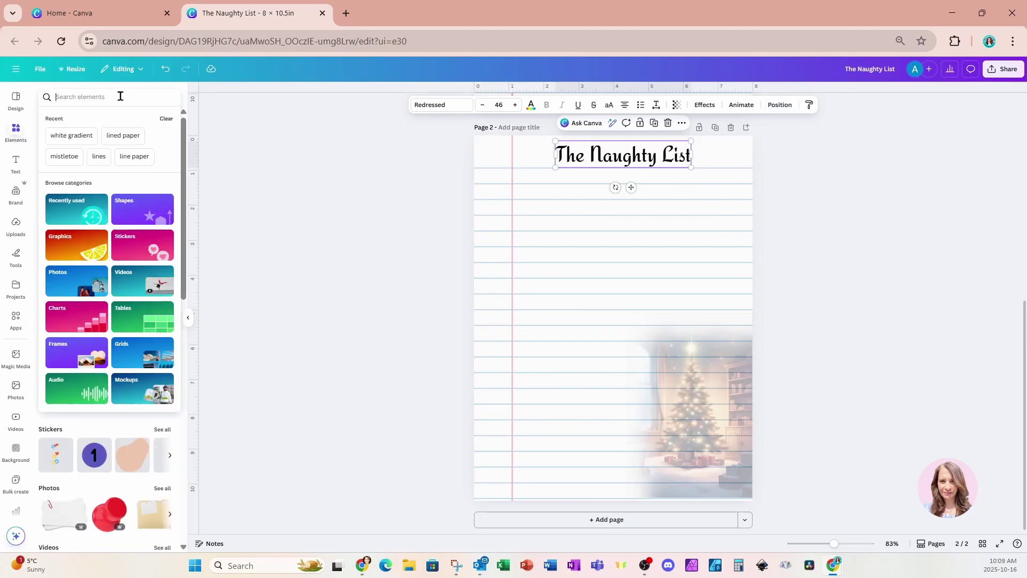
pyautogui.write('mistele')
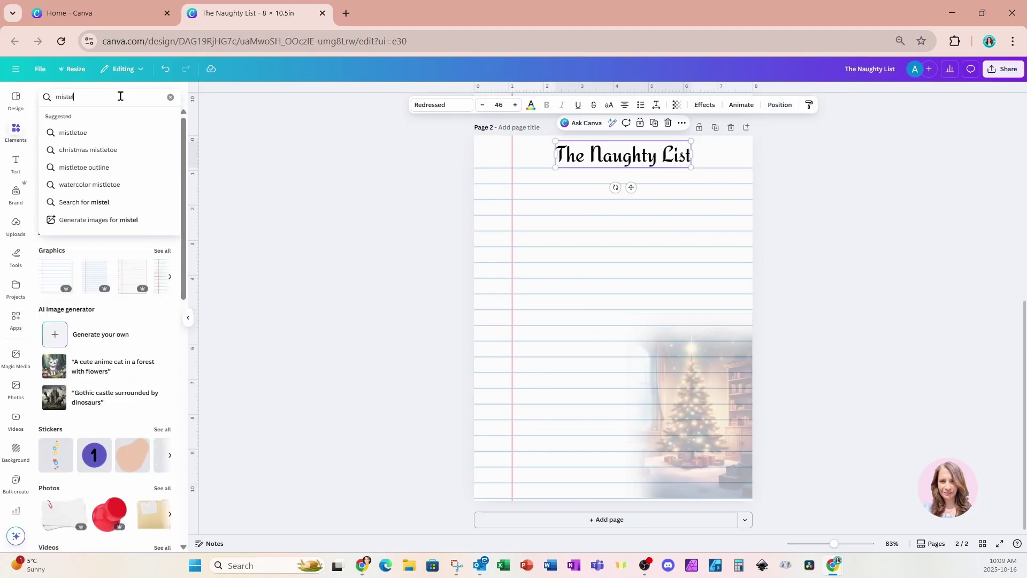
pyautogui.press('BackSpace')
pyautogui.press('BackSpace')
pyautogui.press('BackSpace')
pyautogui.write('letoe')
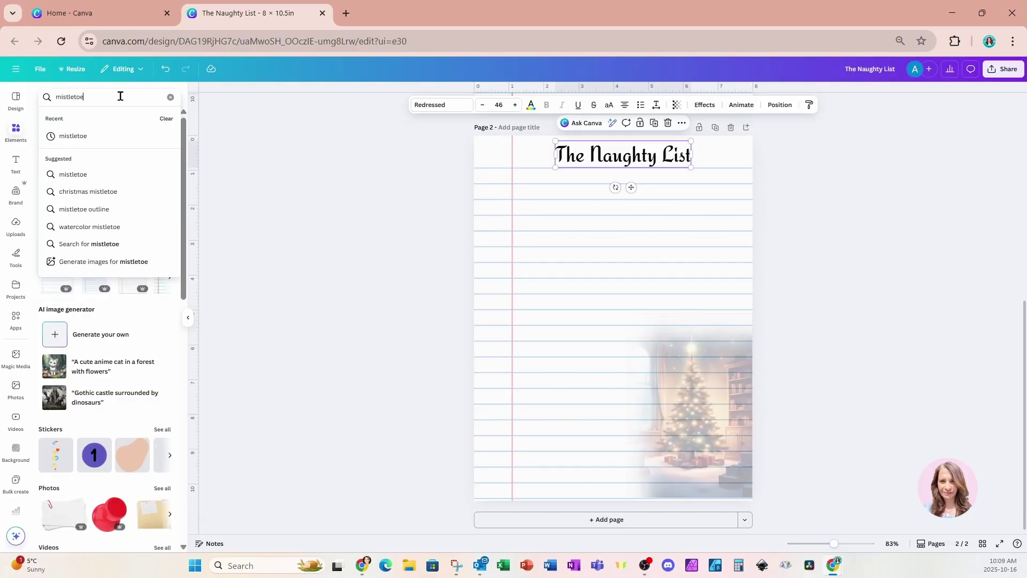
pyautogui.press('Return')
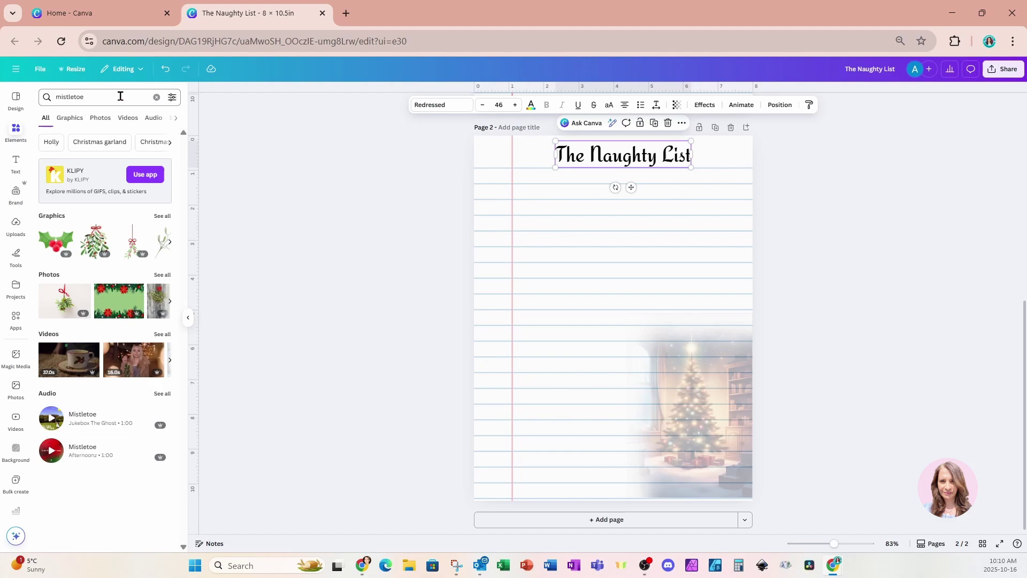
pyautogui.click(163, 216)
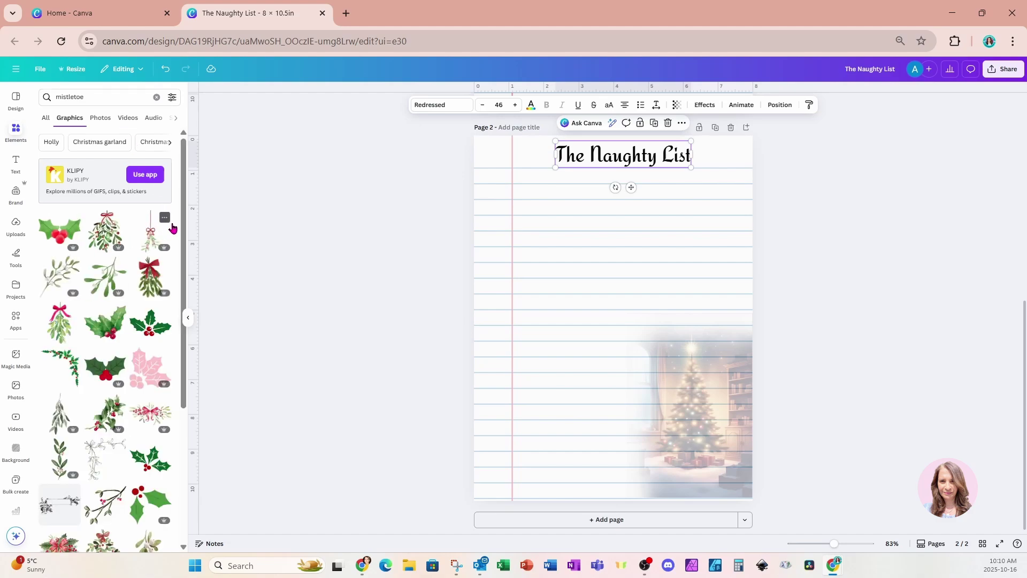
pyautogui.click(173, 97)
pyautogui.click(61, 299)
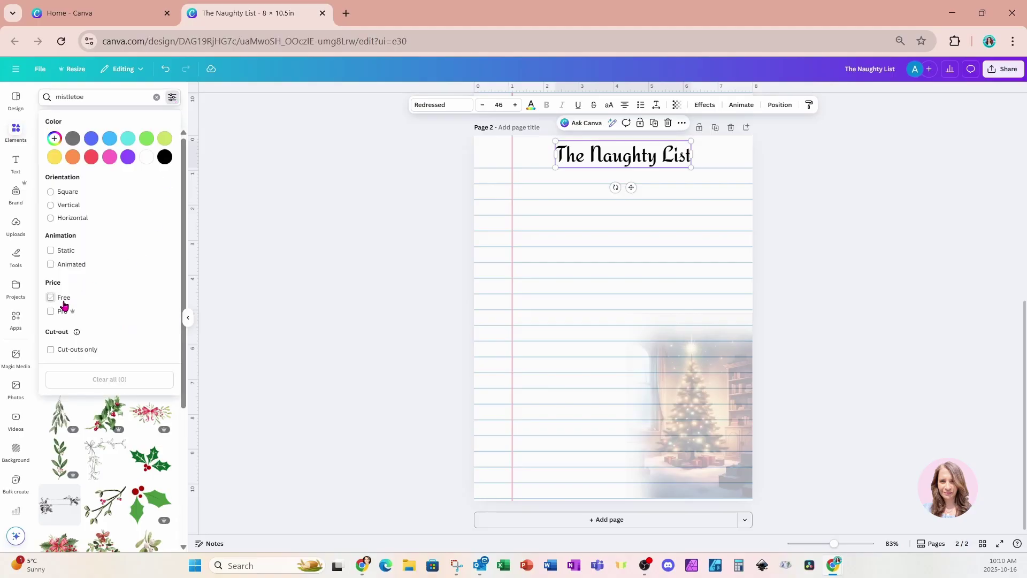
pyautogui.click(226, 266)
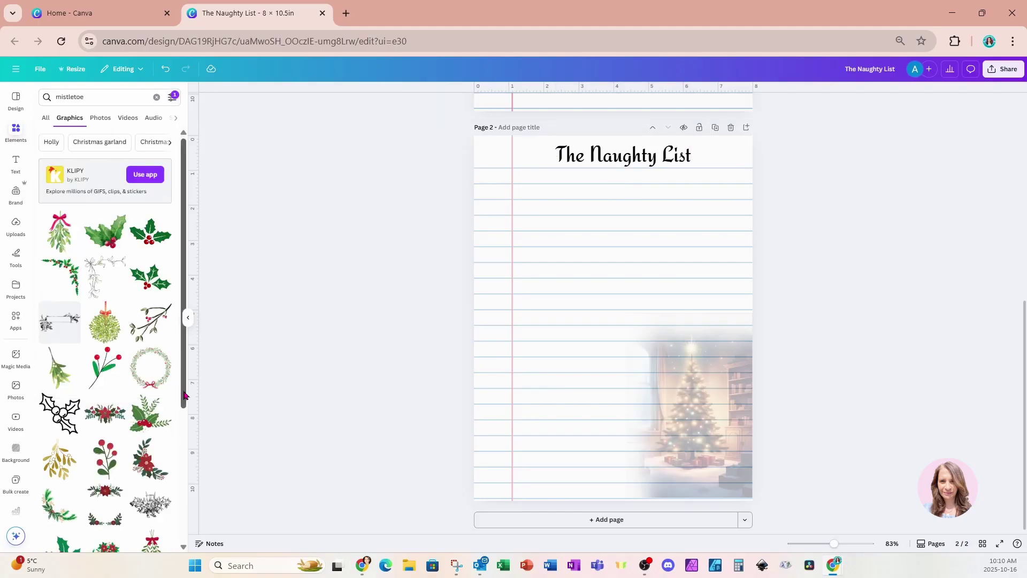
# Add the holly-and-berries graphic, shrink it into the top-left corner, and fade it to transparency 86
pyautogui.click(152, 415)
pyautogui.moveTo(593, 338); pyautogui.dragTo(518, 198)
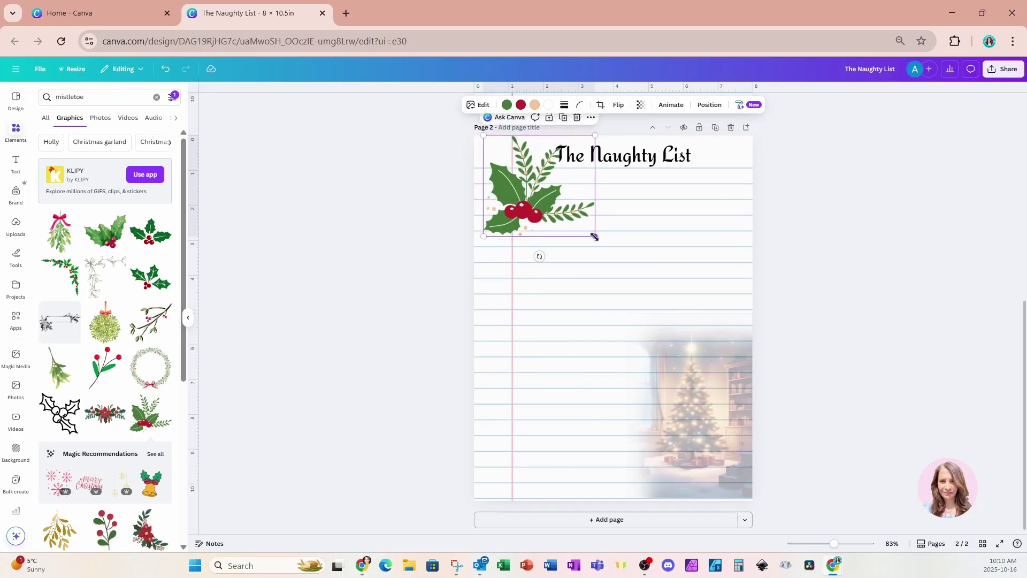
pyautogui.moveTo(594, 235); pyautogui.dragTo(524, 181)
pyautogui.click(642, 105)
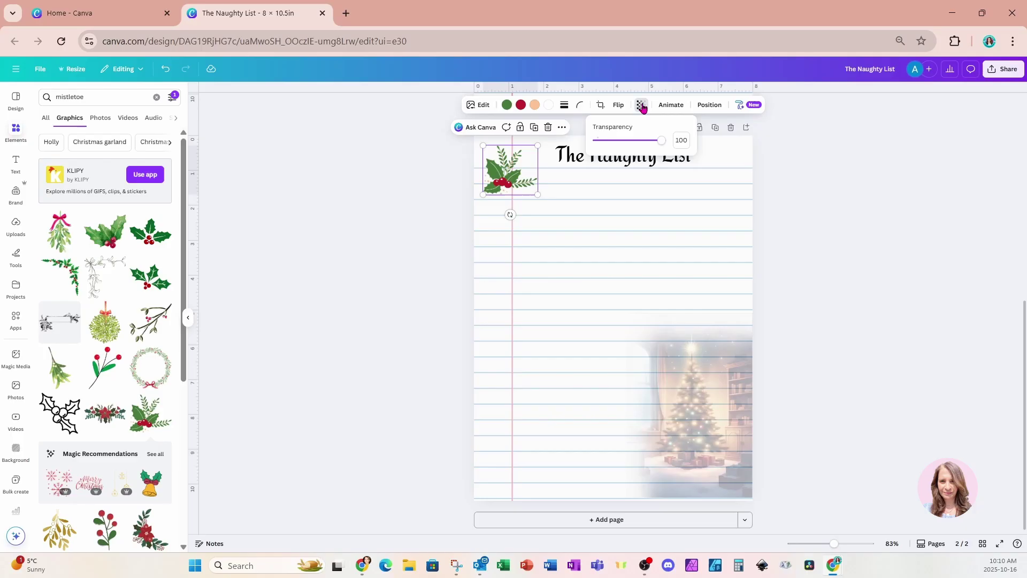
pyautogui.moveTo(665, 140); pyautogui.dragTo(639, 150)
pyautogui.click(712, 215)
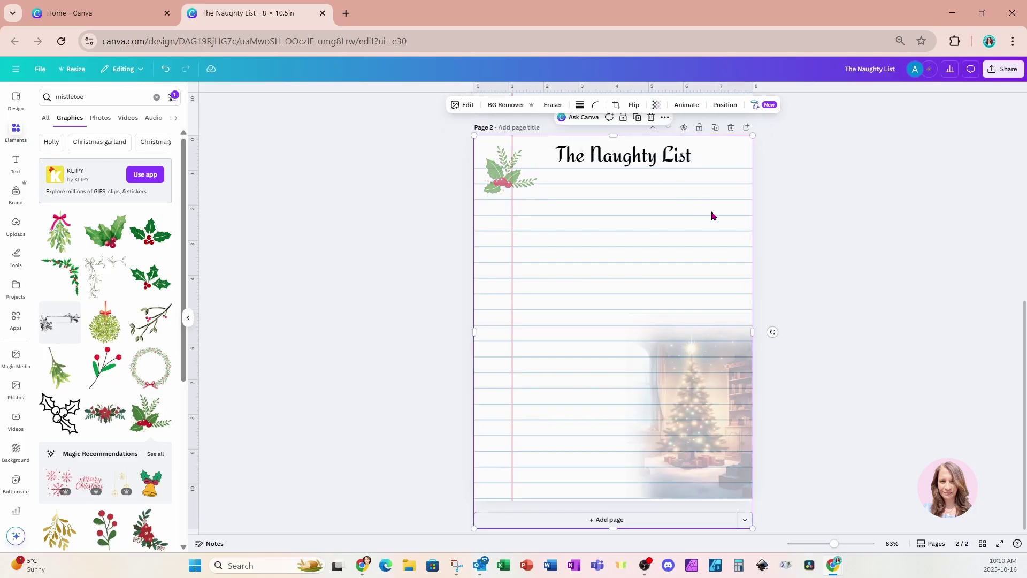
pyautogui.click(837, 217)
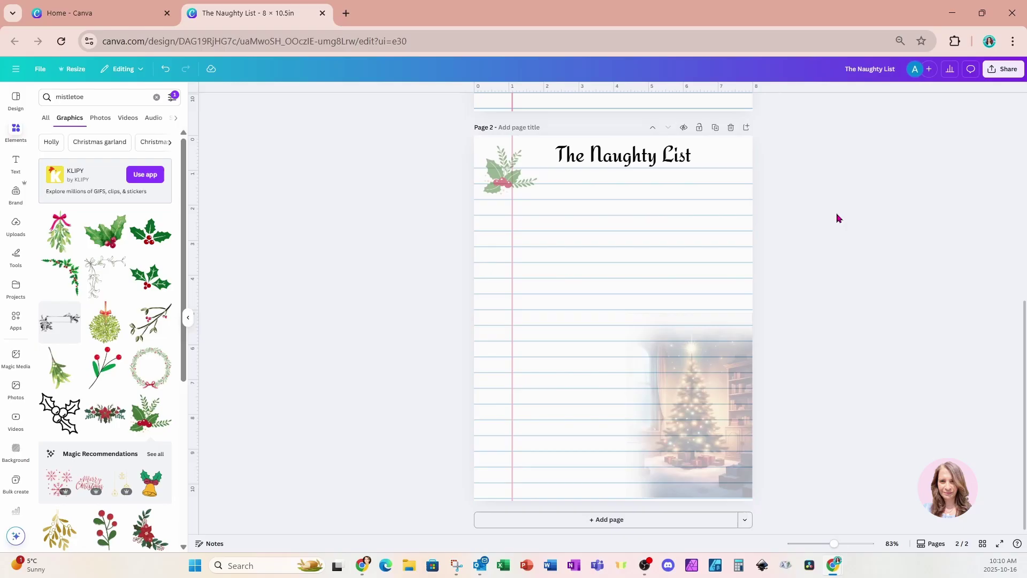
# Duplicate page 2 as page 3 and delete its faded tree picture
pyautogui.click(716, 128)
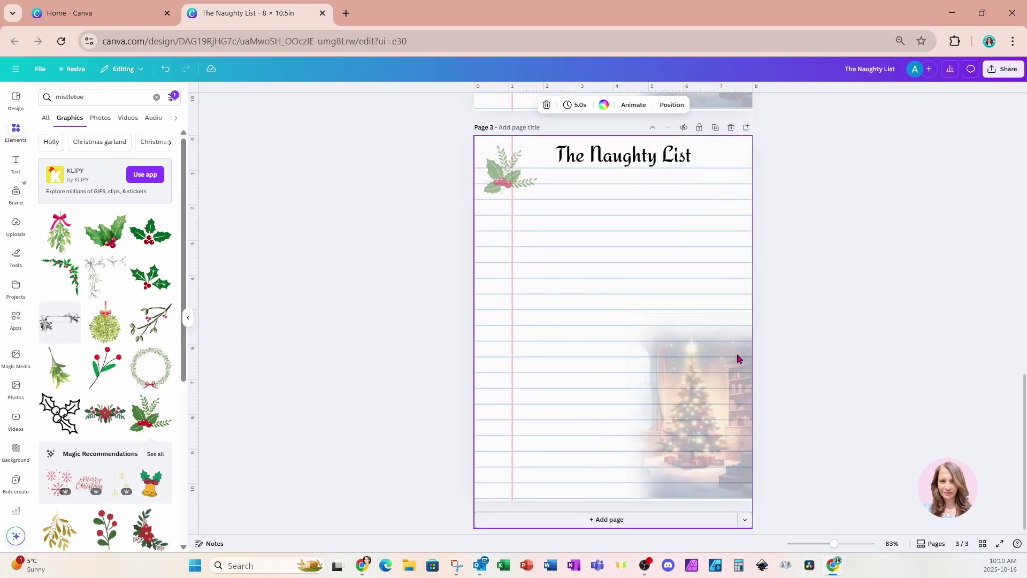
pyautogui.click(672, 104)
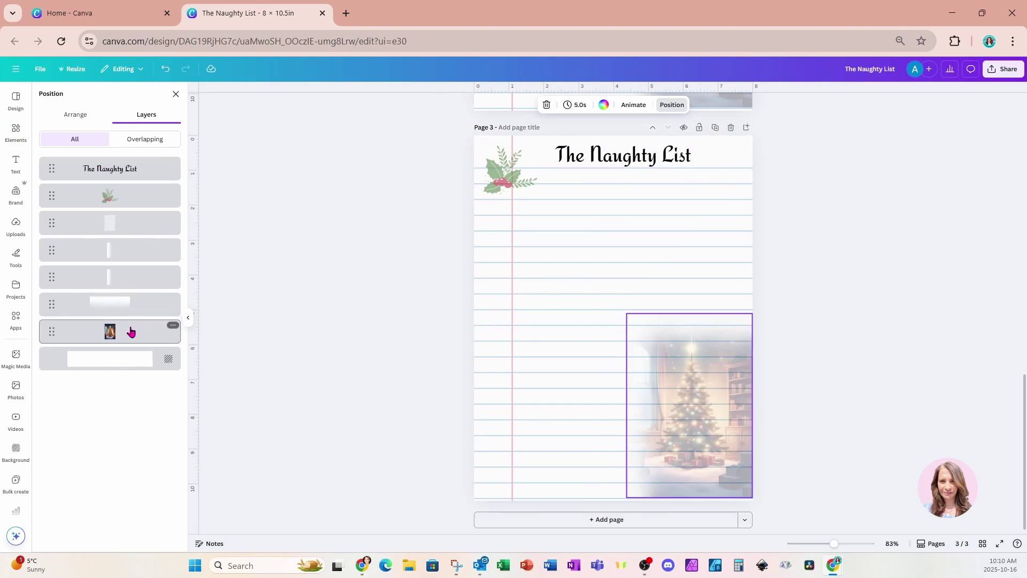
pyautogui.click(131, 333)
pyautogui.press('Delete')
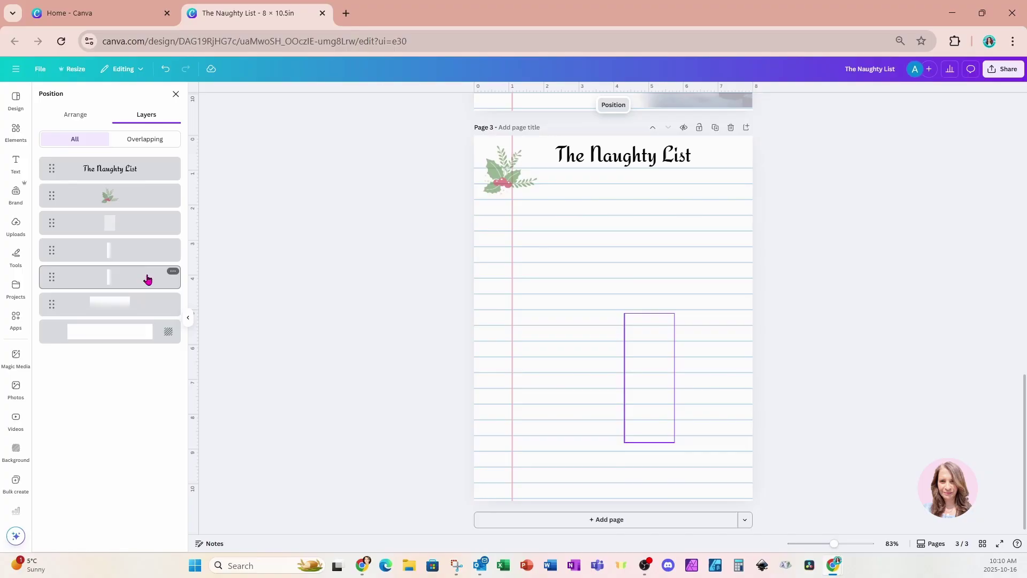
# Delete the two vertical line layers from page 3
pyautogui.click(136, 229)
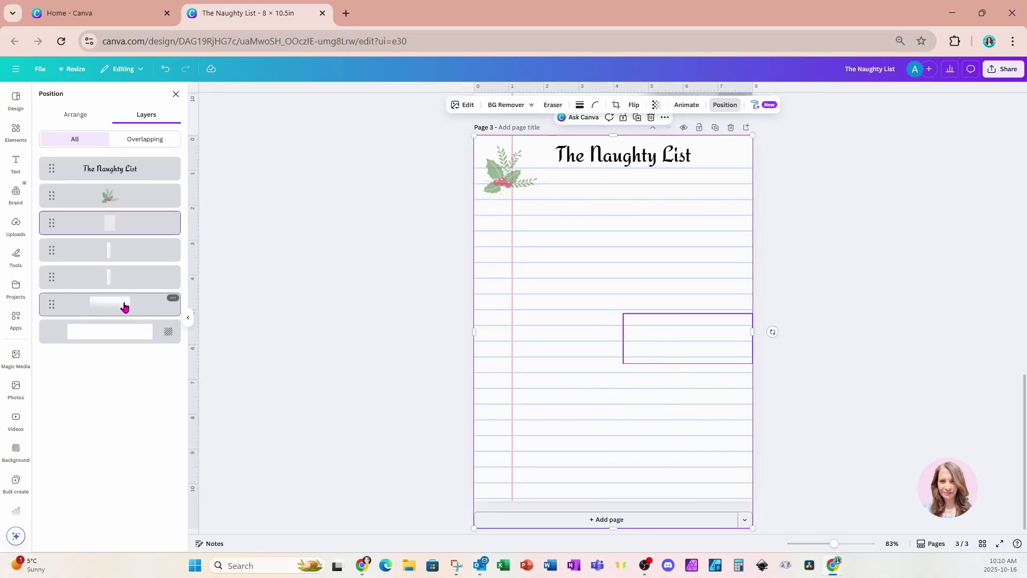
pyautogui.keyDown('shift'); pyautogui.click(124, 306); pyautogui.keyUp('shift')
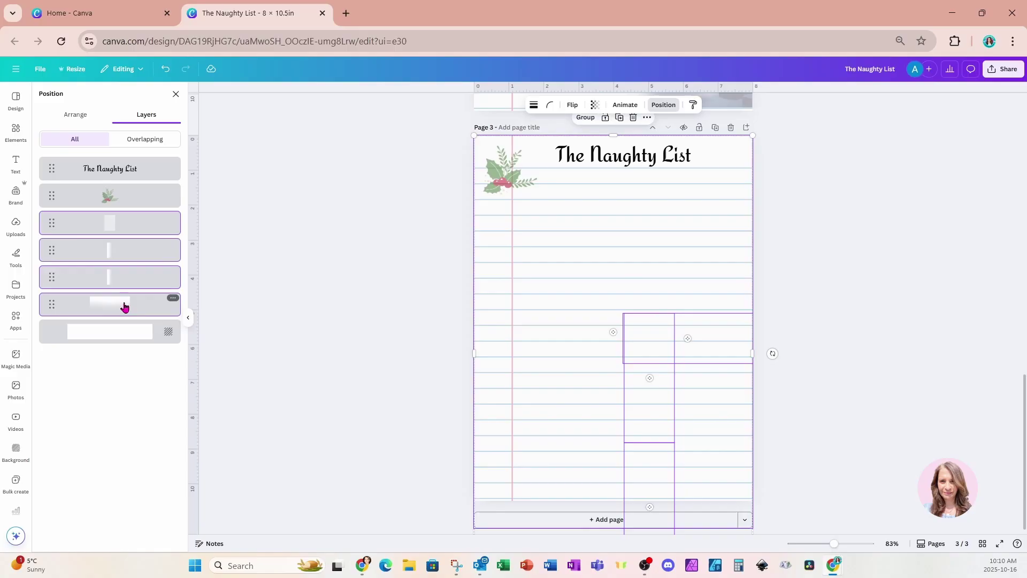
pyautogui.hotkey('ctrl', 'z')
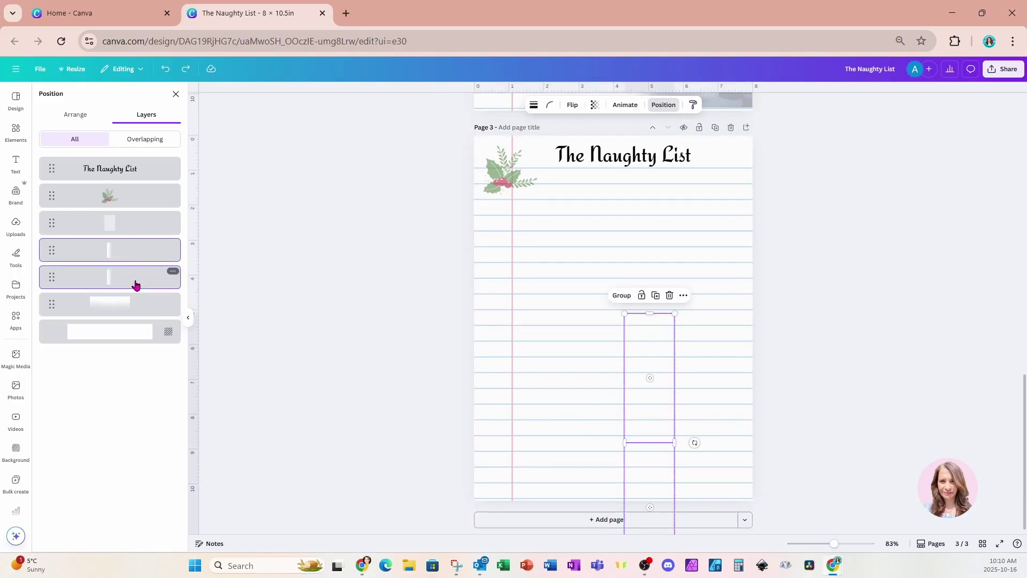
pyautogui.press('Delete')
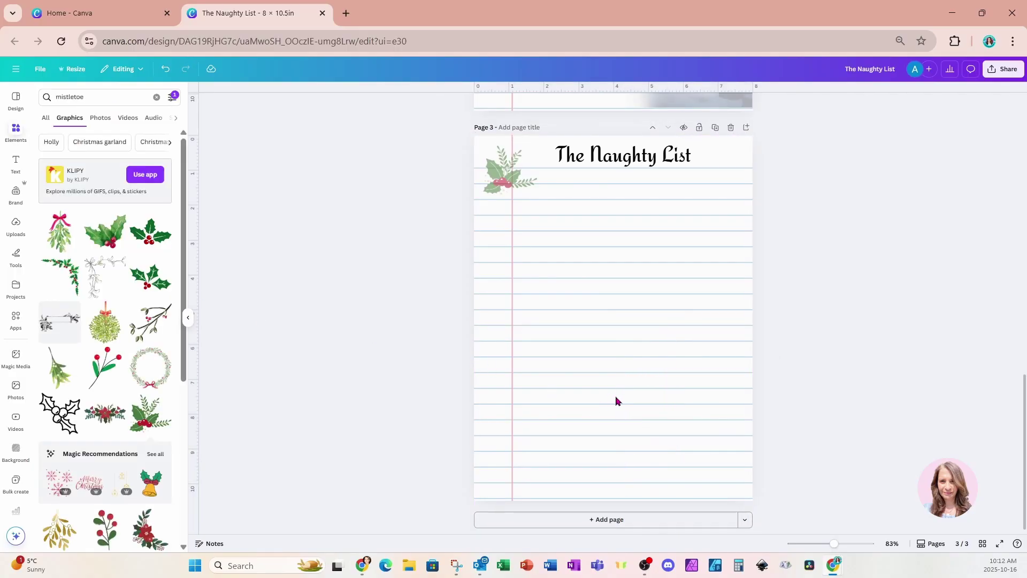
# Add the second generated Christmas tree image to page 3, trying and undoing BG Remover
pyautogui.click(18, 364)
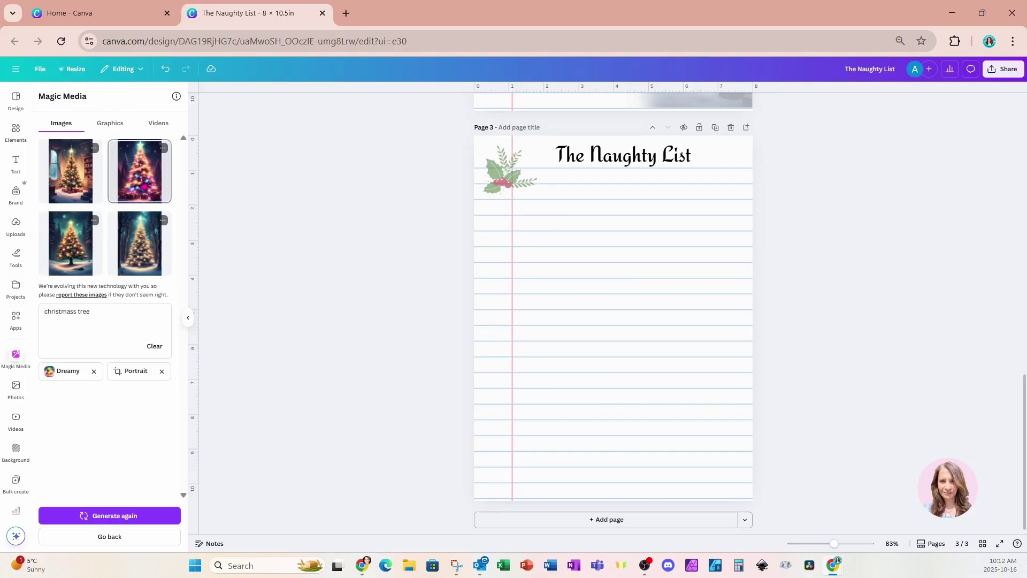
pyautogui.click(144, 186)
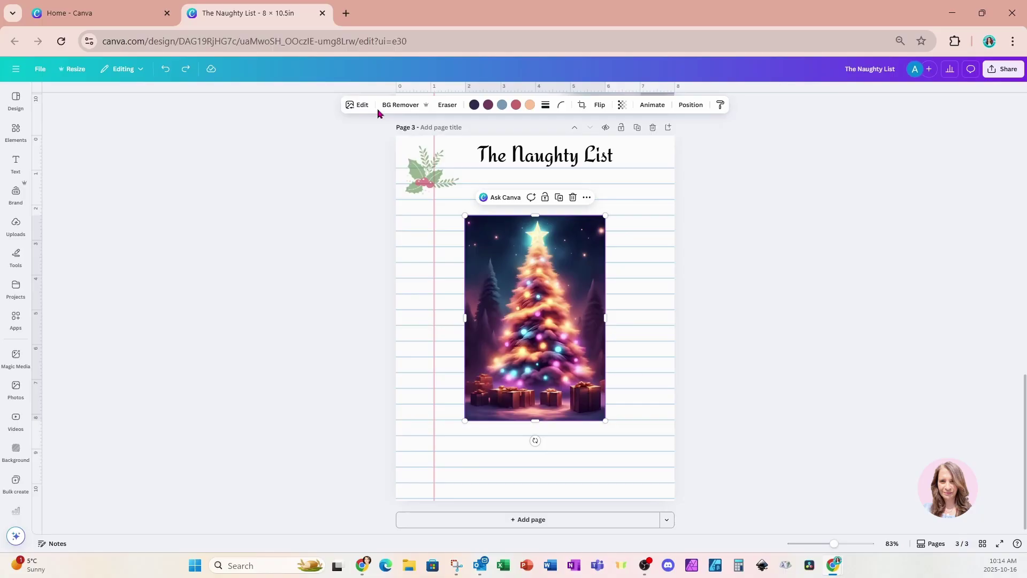
pyautogui.click(402, 105)
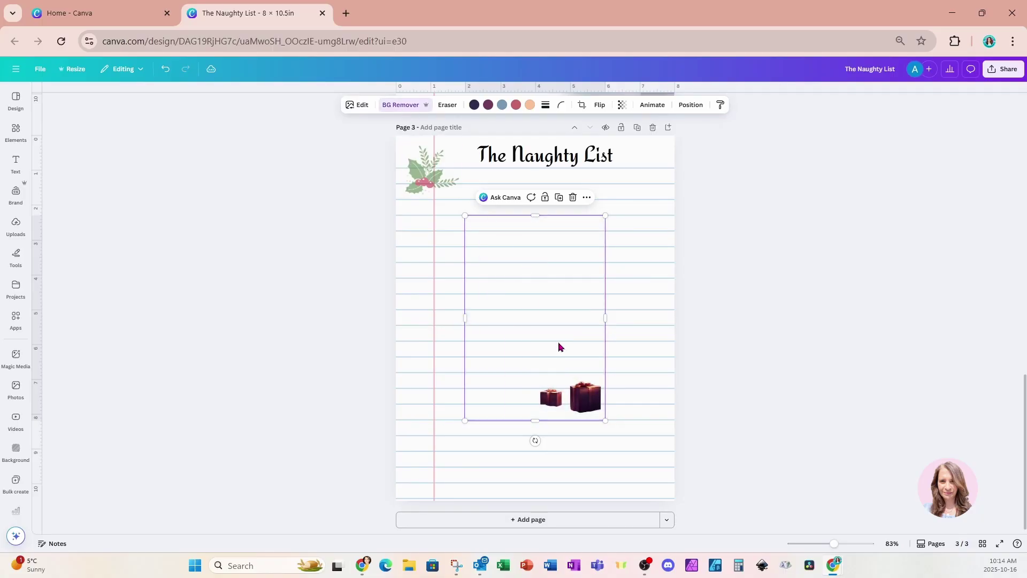
pyautogui.click(165, 70)
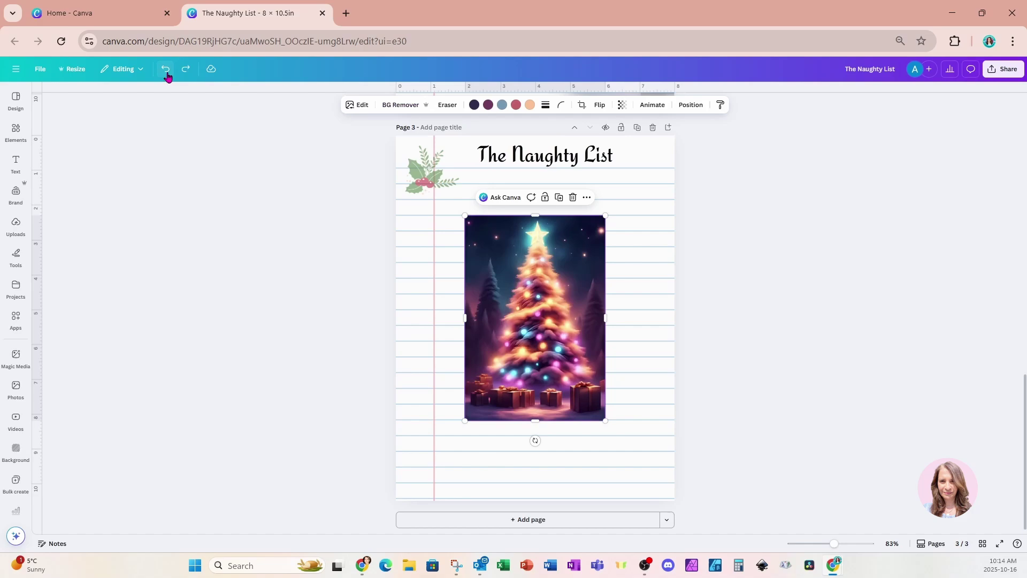
# Start Magic Grab on the tree picture from the Magic Studio edit tools
pyautogui.click(356, 105)
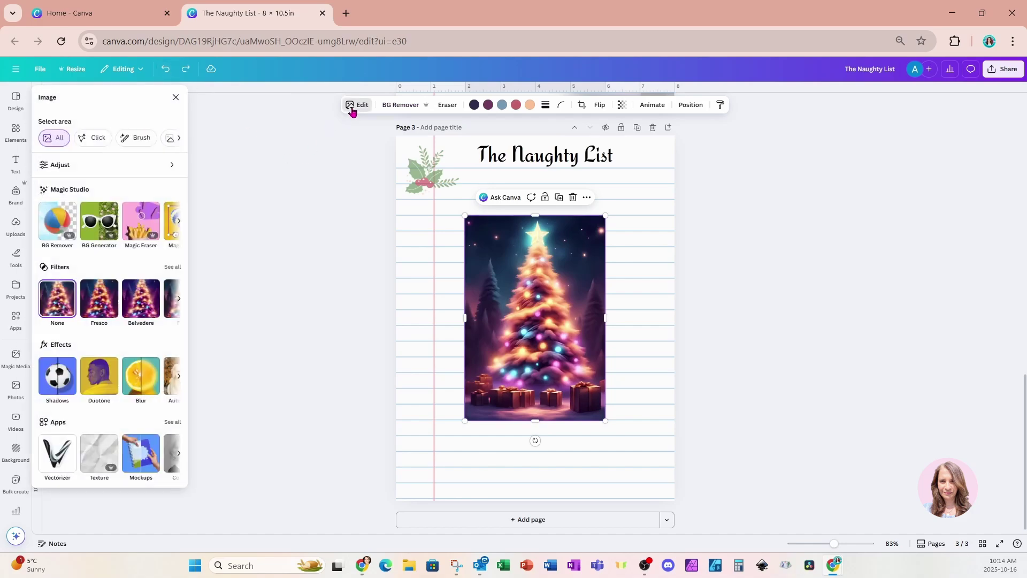
pyautogui.click(179, 221)
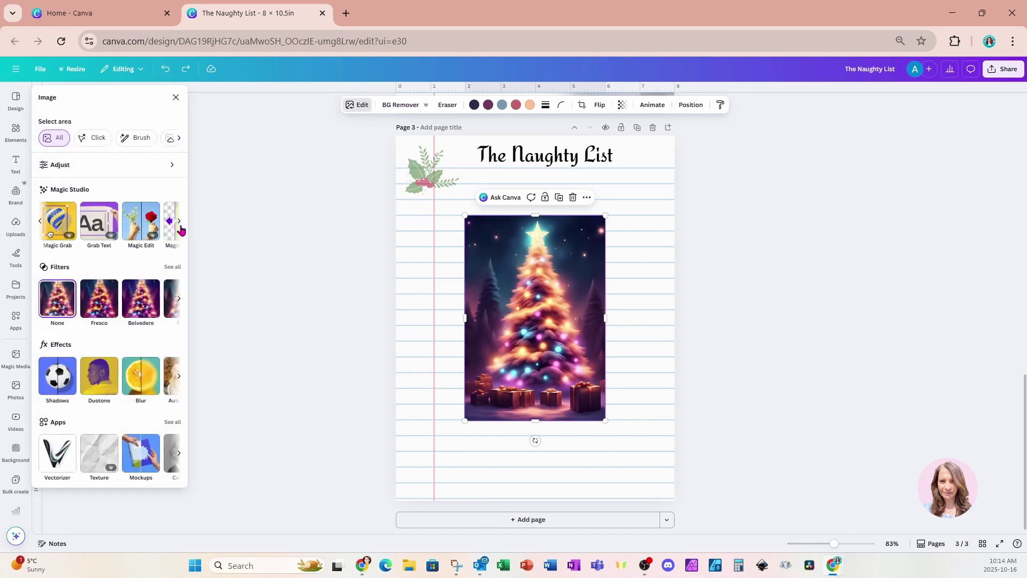
pyautogui.click(56, 237)
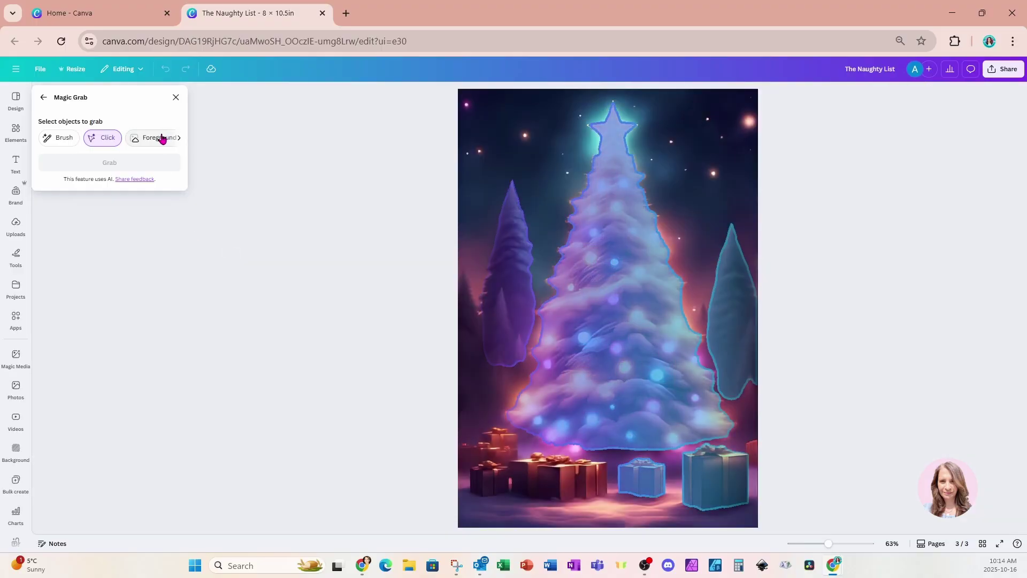
# Use Magic Grab's Click mode to extract the tree and four gift boxes
pyautogui.click(159, 139)
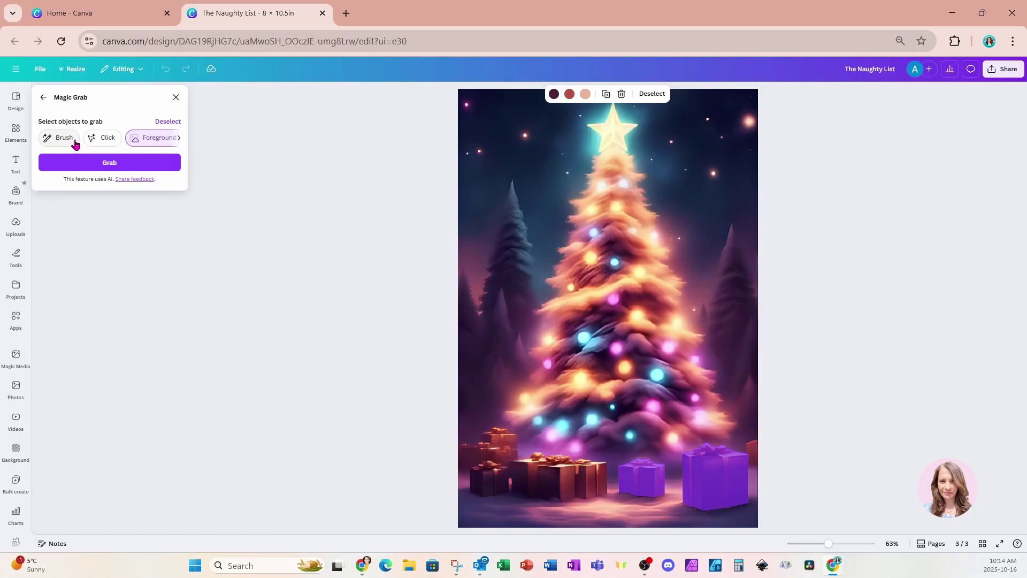
pyautogui.click(105, 143)
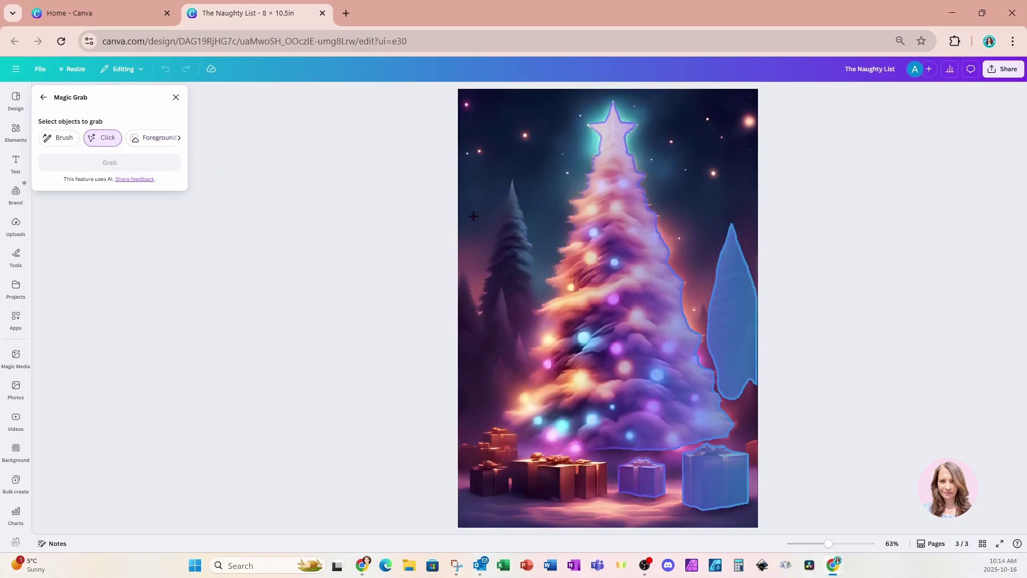
pyautogui.click(600, 264)
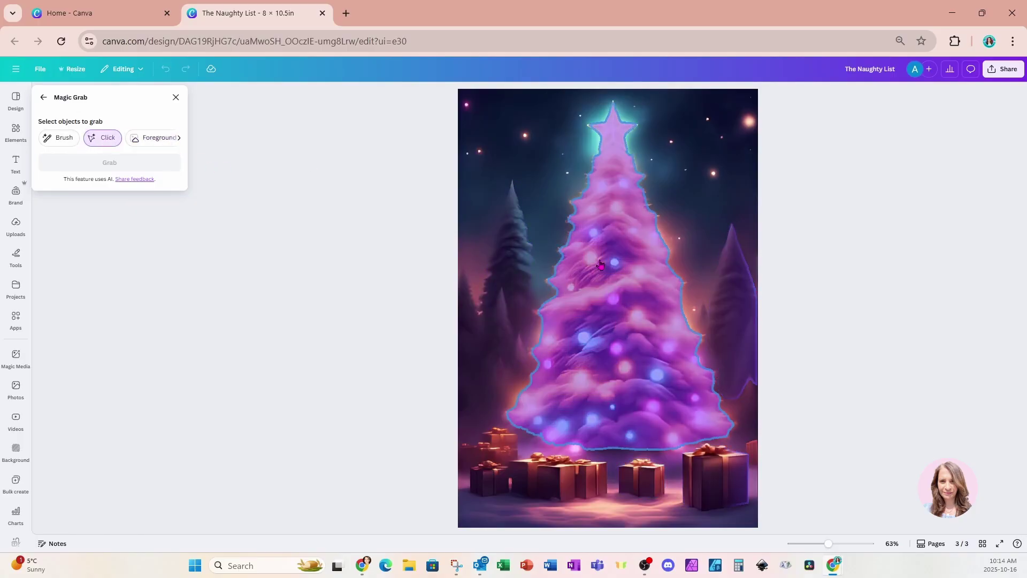
pyautogui.click(530, 474)
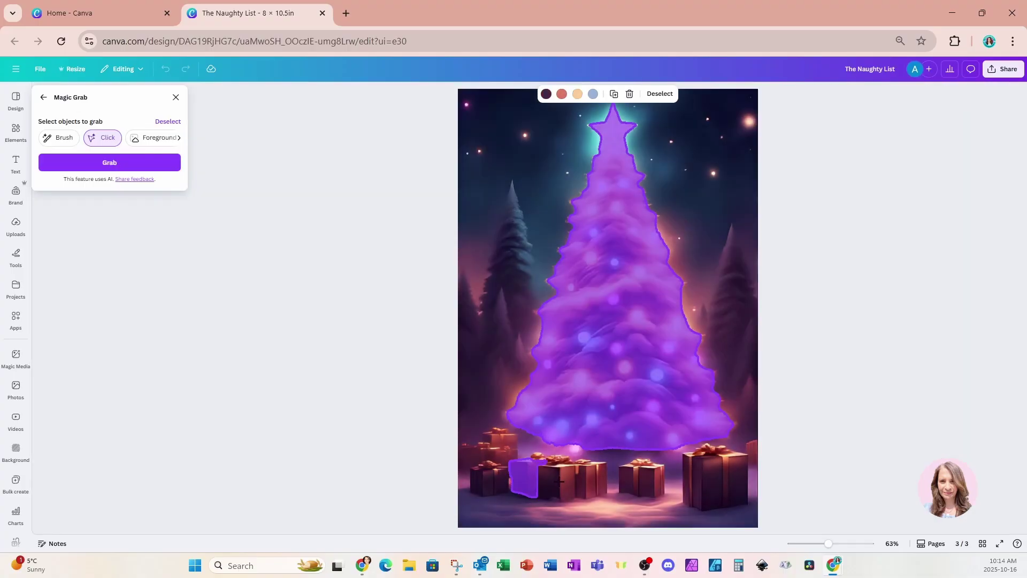
pyautogui.click(559, 481)
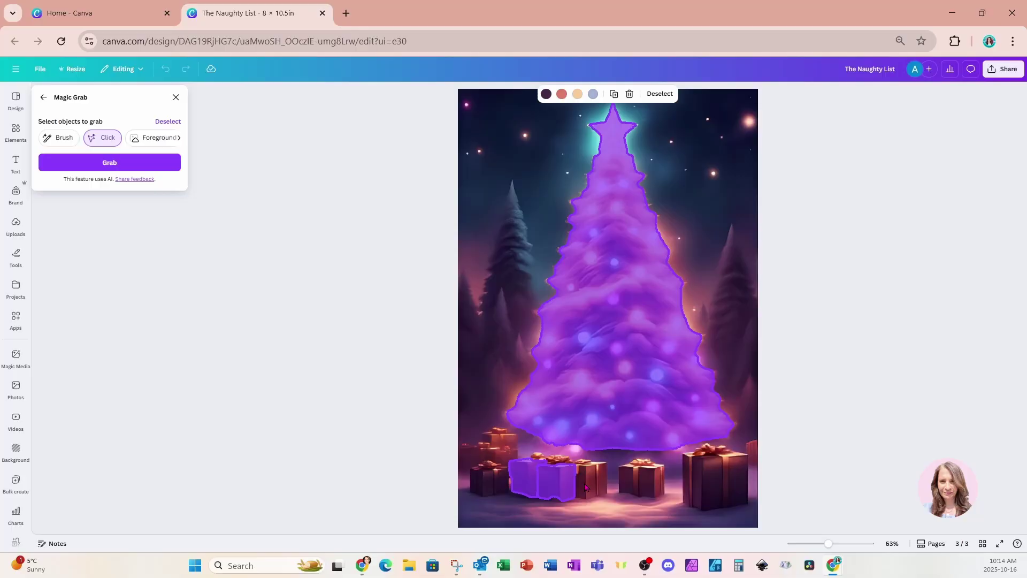
pyautogui.click(647, 492)
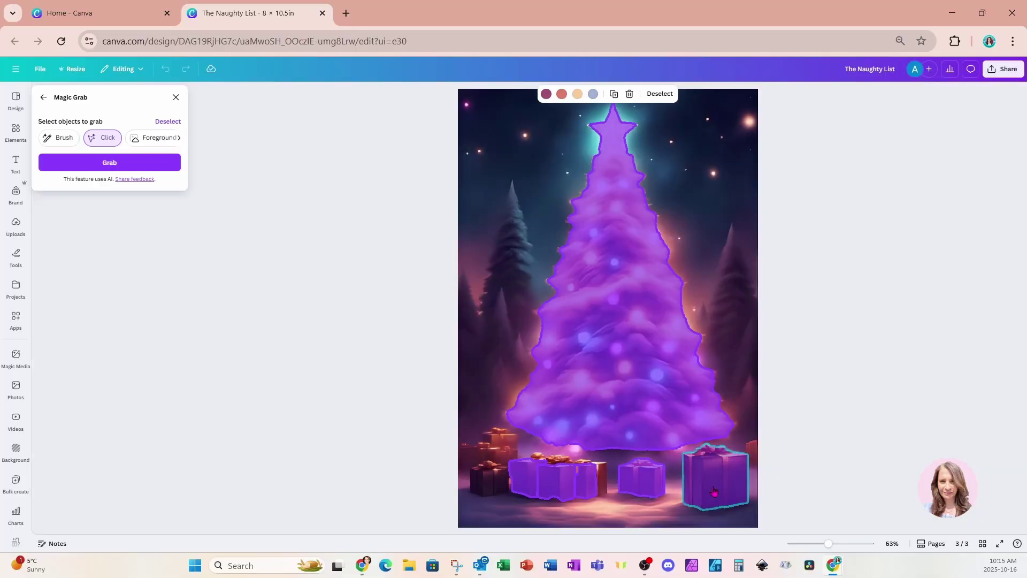
pyautogui.click(714, 491)
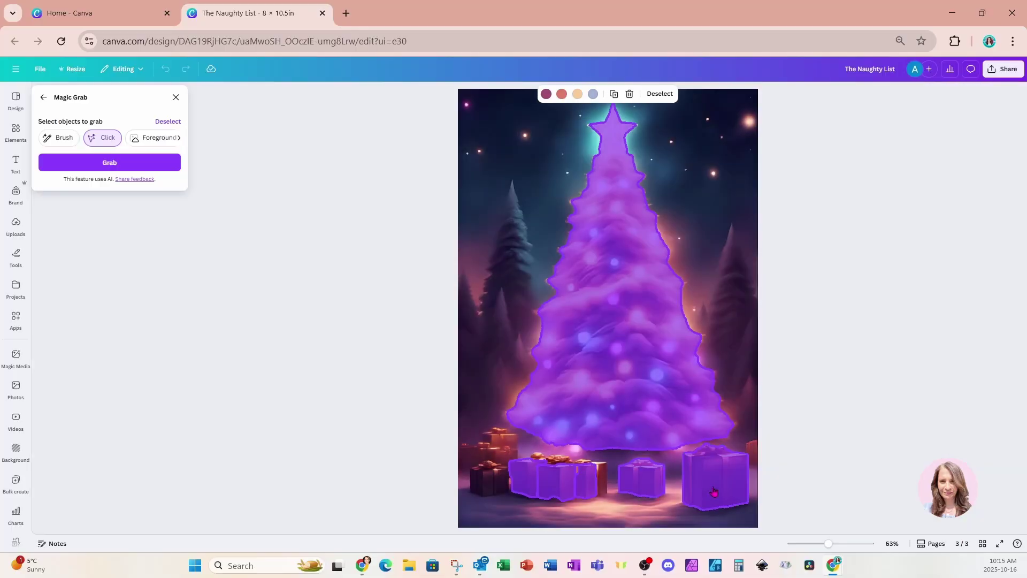
pyautogui.click(171, 162)
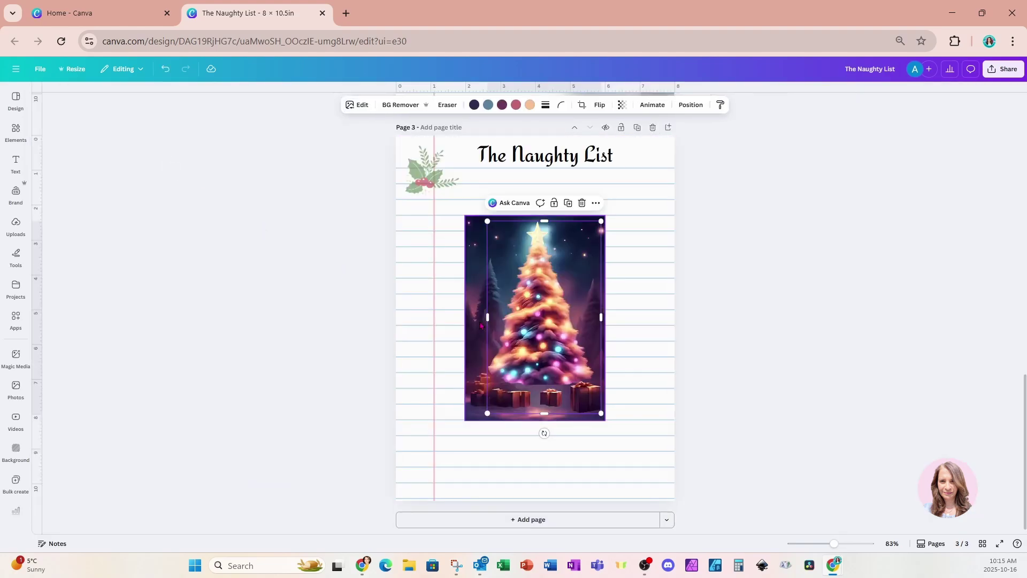
# Delete the leftover background, enlarge the extracted tree under the title, and send it to back
pyautogui.moveTo(530, 331); pyautogui.dragTo(526, 427)
pyautogui.click(524, 340)
pyautogui.press('Delete')
pyautogui.moveTo(590, 302); pyautogui.dragTo(704, 174)
pyautogui.moveTo(537, 312); pyautogui.dragTo(501, 319)
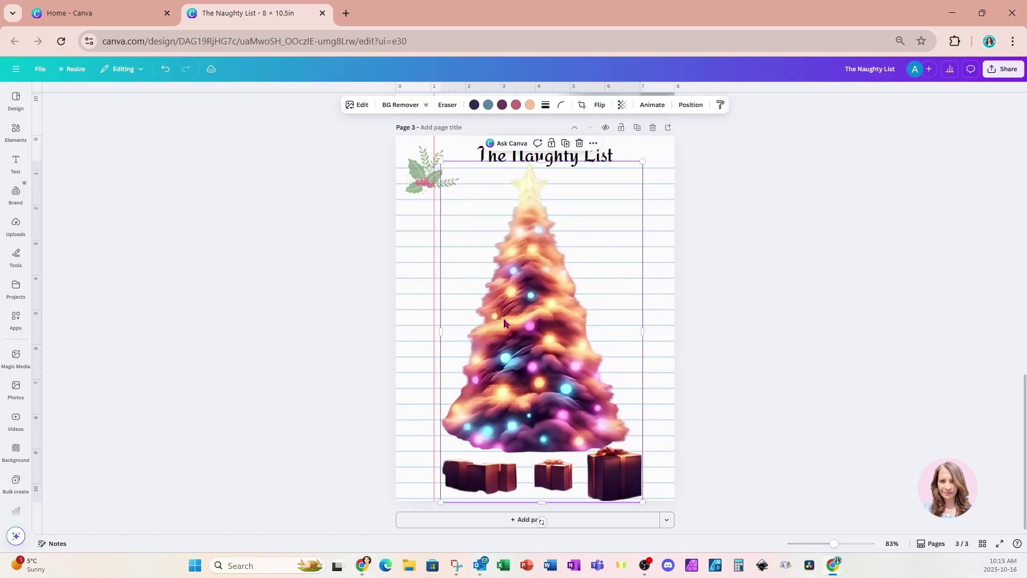
pyautogui.click(690, 105)
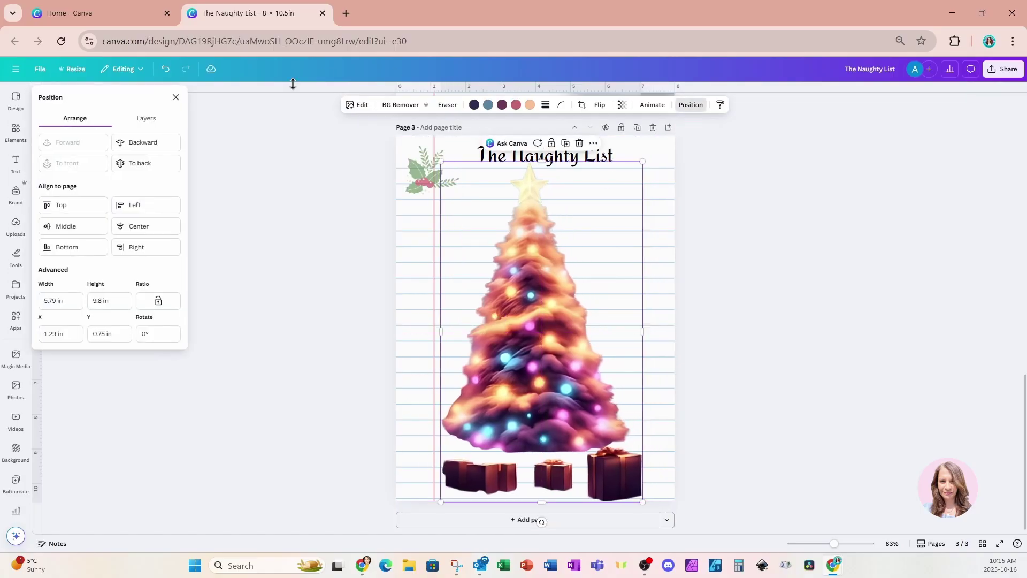
pyautogui.click(170, 163)
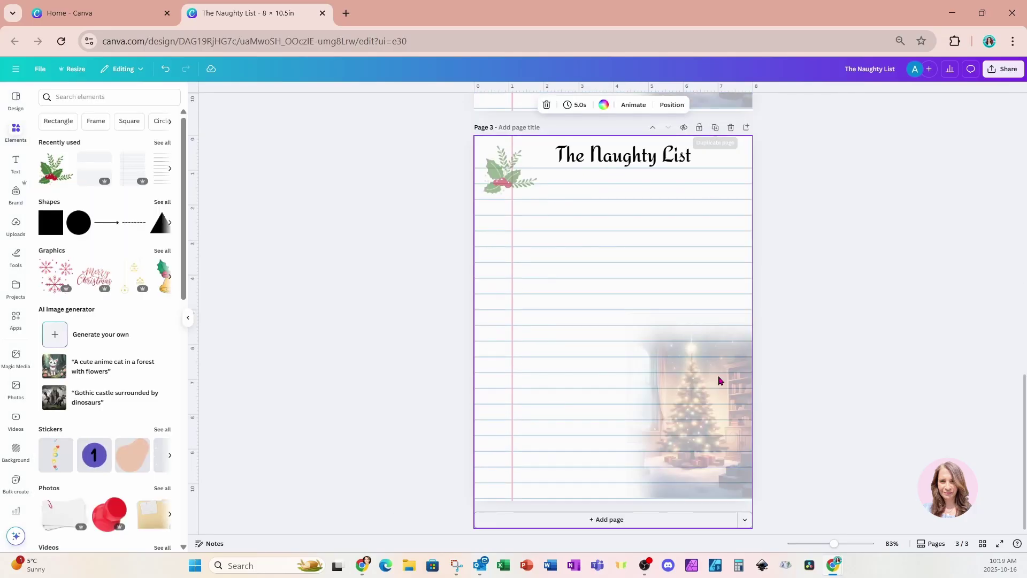
# Delete page 3's Christmas tree picture and narrow white strips via the layers list, then open Elements
pyautogui.click(688, 283)
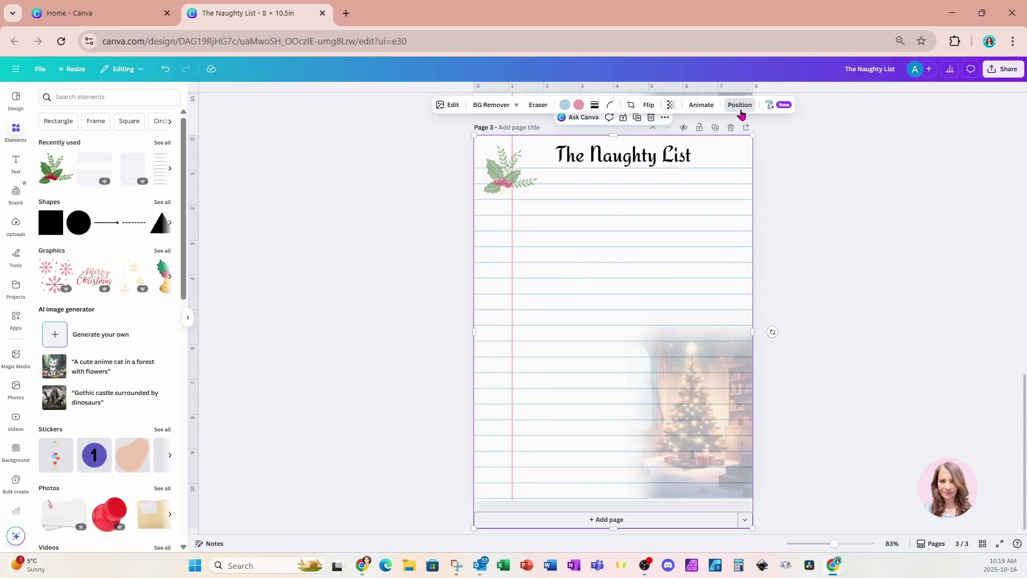
pyautogui.click(741, 107)
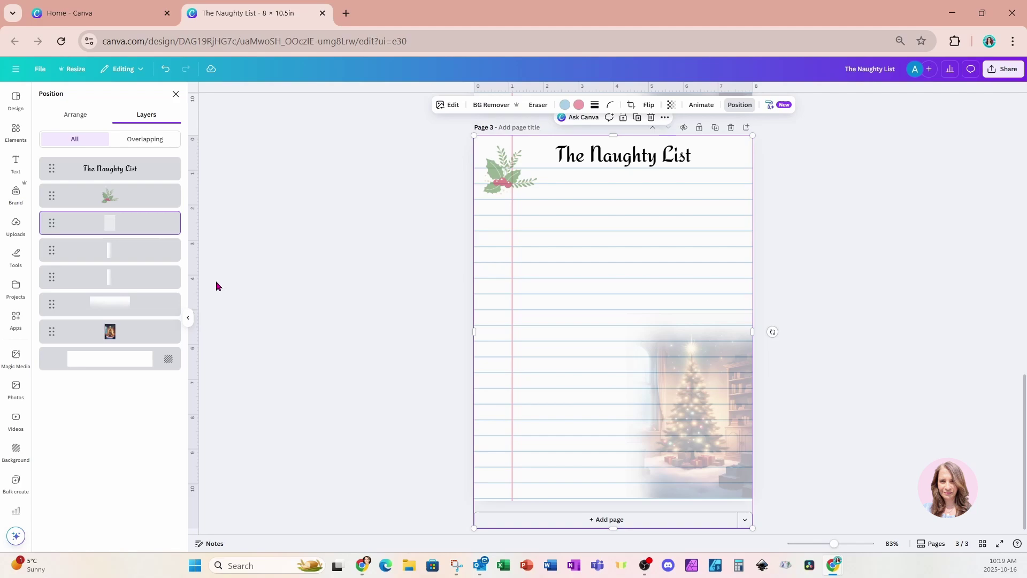
pyautogui.click(138, 332)
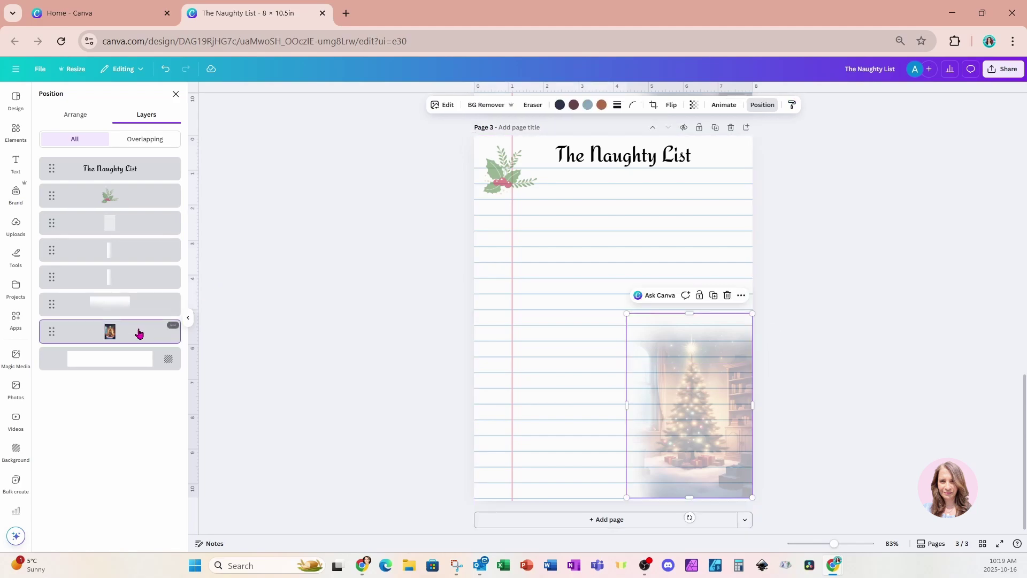
pyautogui.keyDown('shift'); pyautogui.click(136, 262); pyautogui.keyUp('shift')
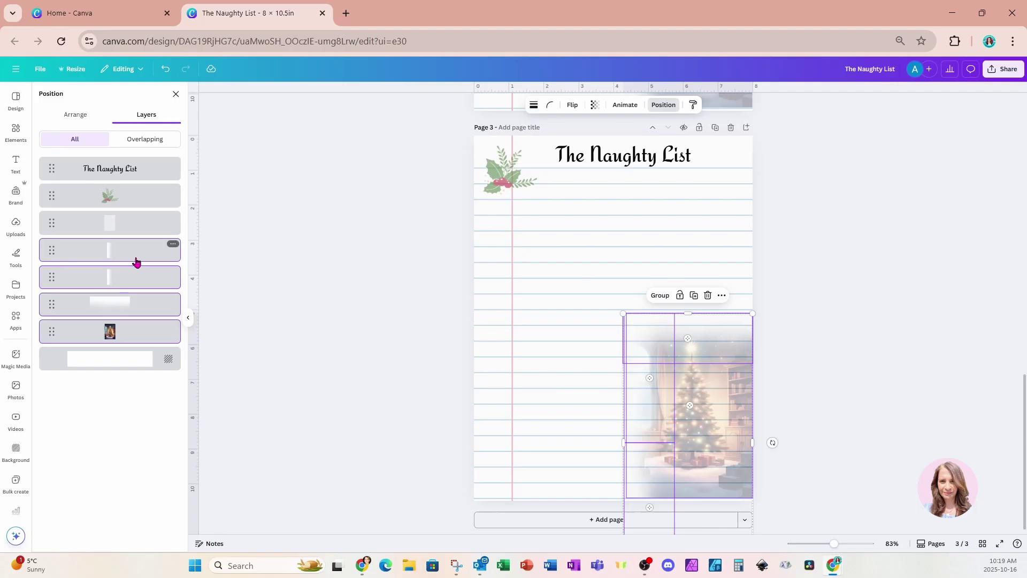
pyautogui.press('Delete')
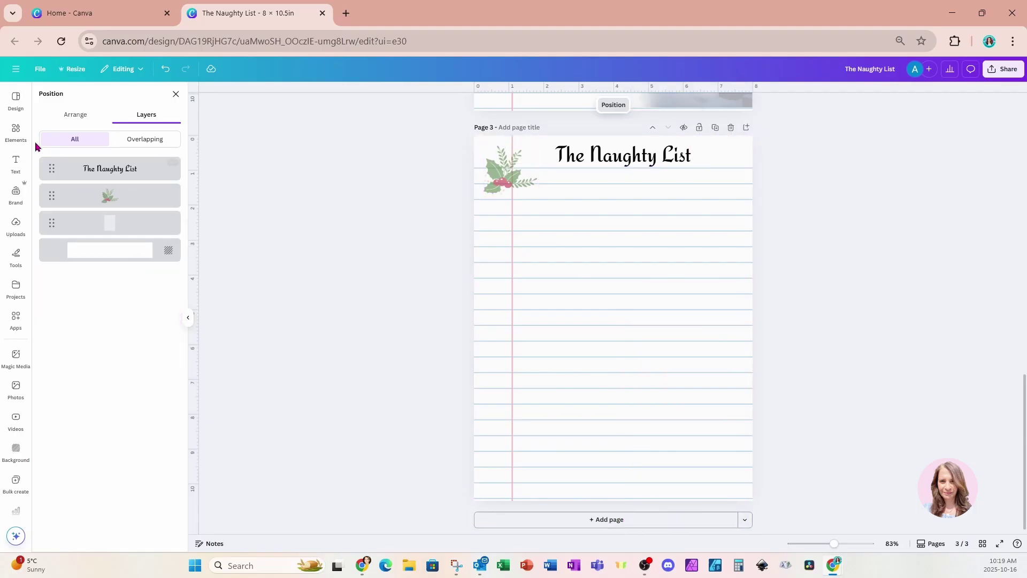
pyautogui.click(16, 133)
# Search elements for 'a christmas tree' and add a decorated tree graphic
pyautogui.click(89, 97)
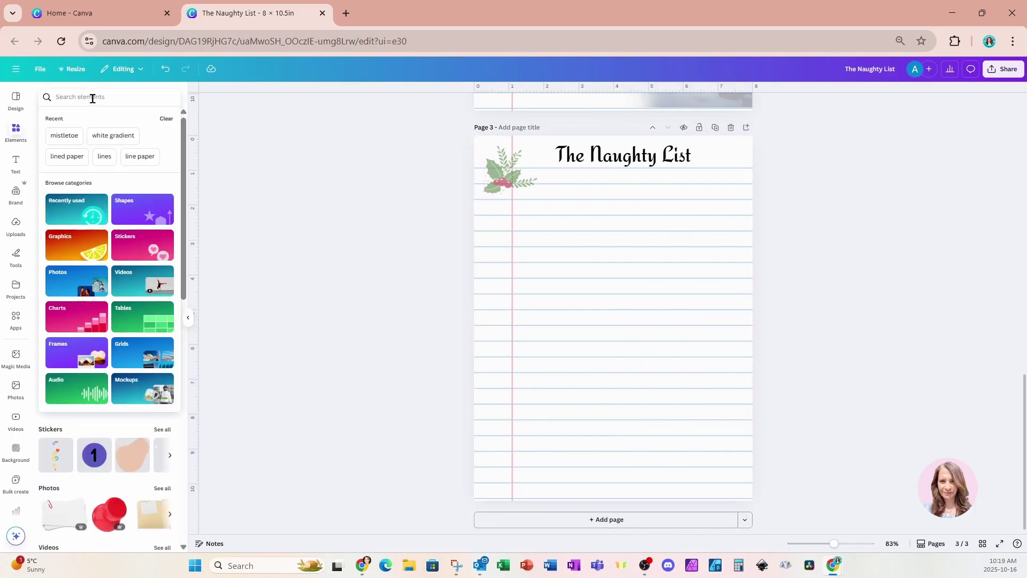
pyautogui.write('a ch')
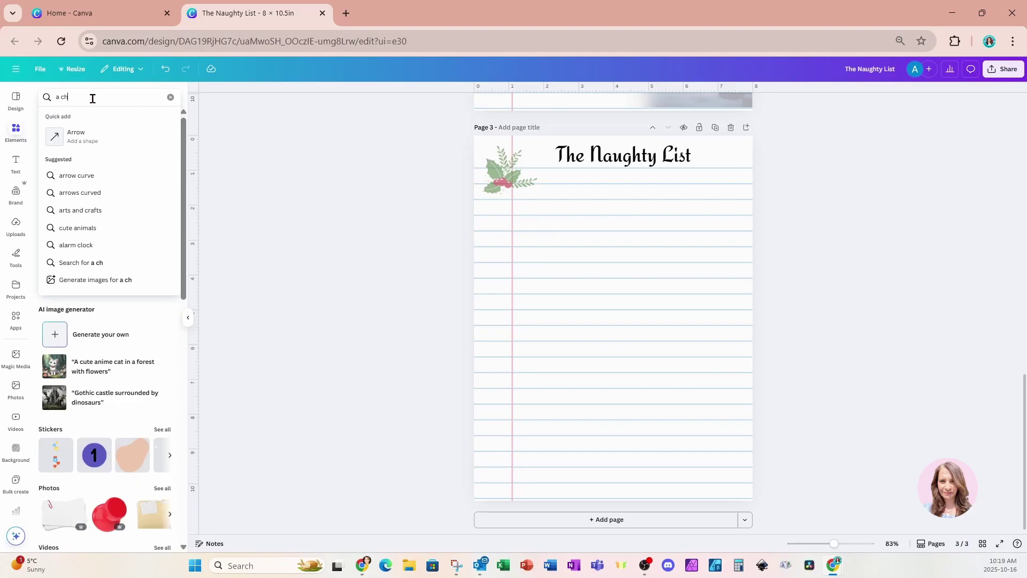
pyautogui.write('ristmas')
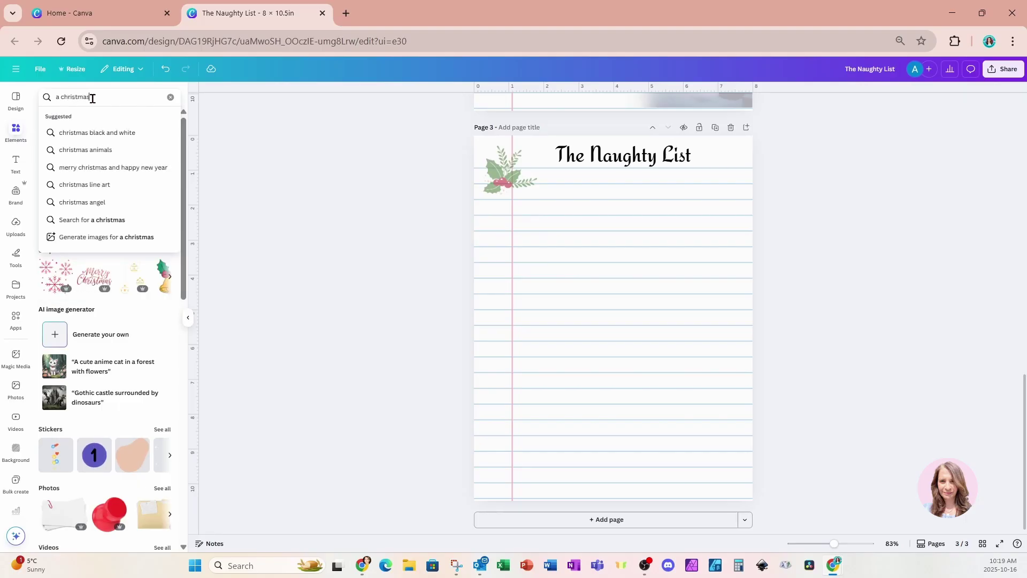
pyautogui.write(' tree')
pyautogui.press('Return')
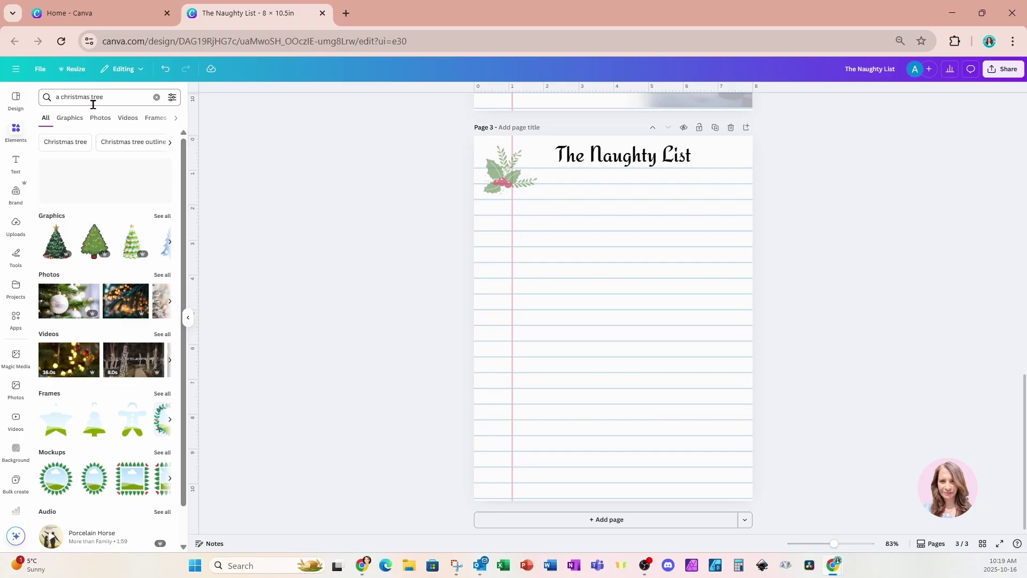
pyautogui.click(163, 215)
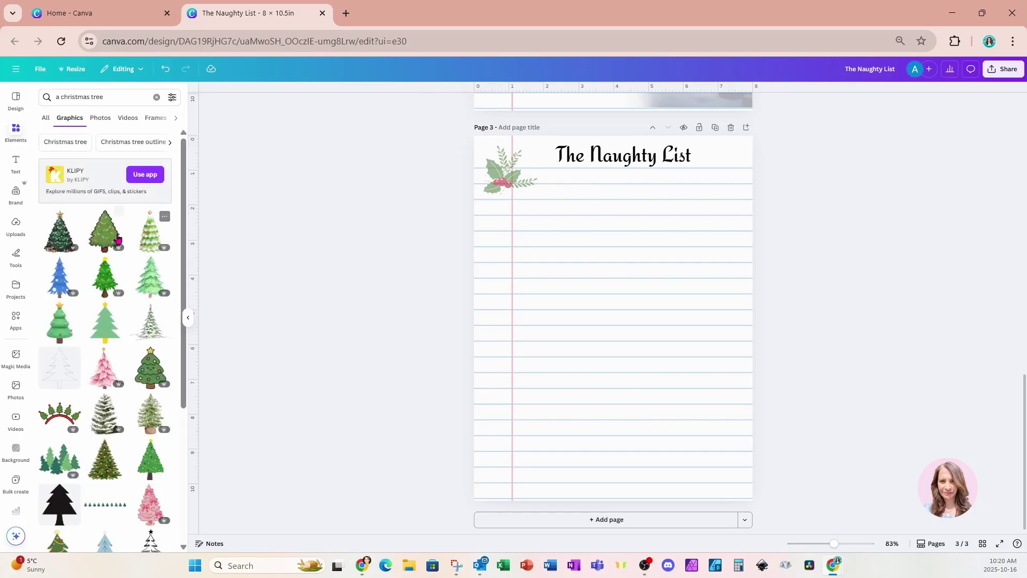
pyautogui.click(60, 249)
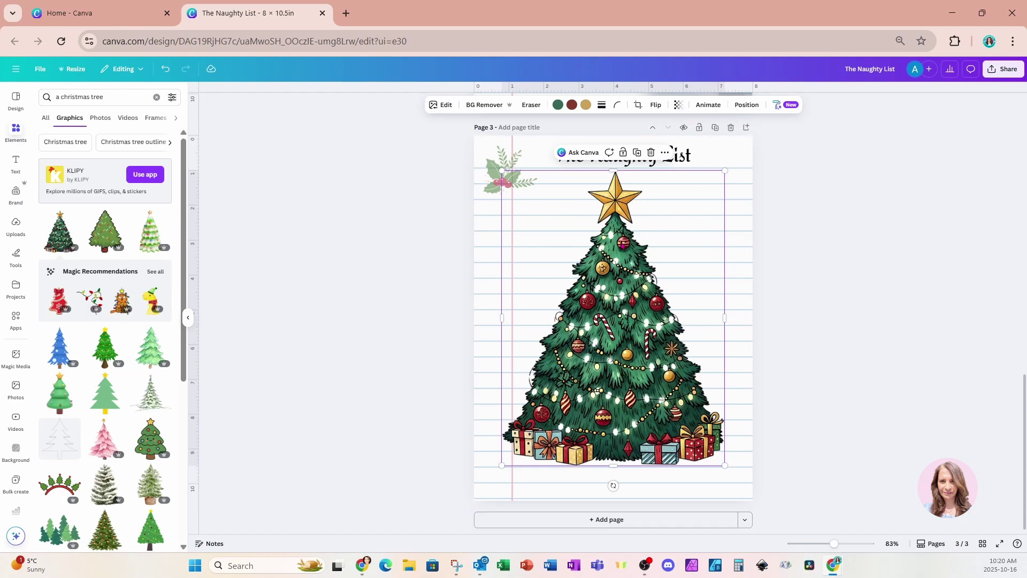
# Fade the tree to transparency 17 and nudge it slightly lower
pyautogui.click(679, 105)
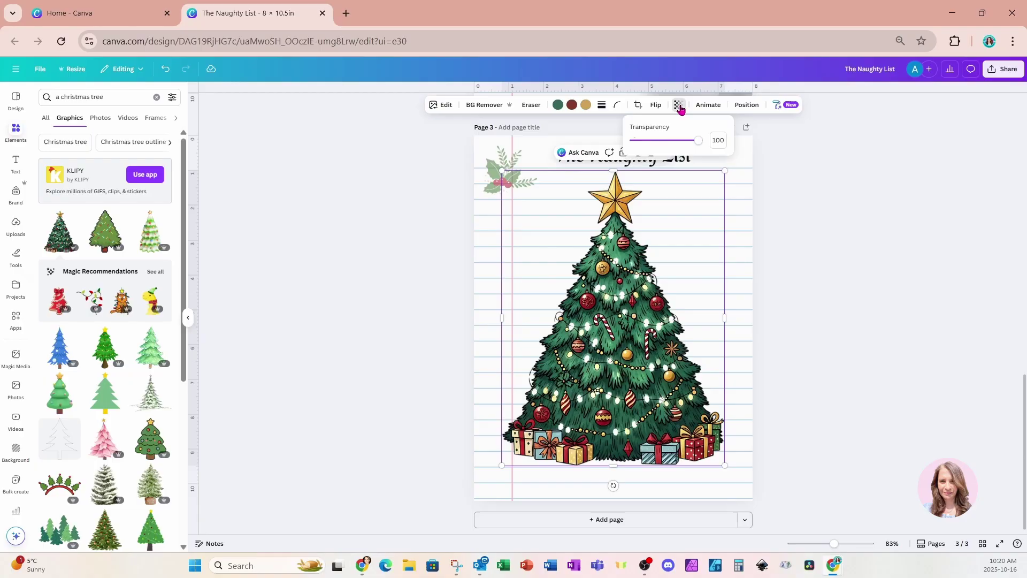
pyautogui.moveTo(704, 146); pyautogui.dragTo(647, 150)
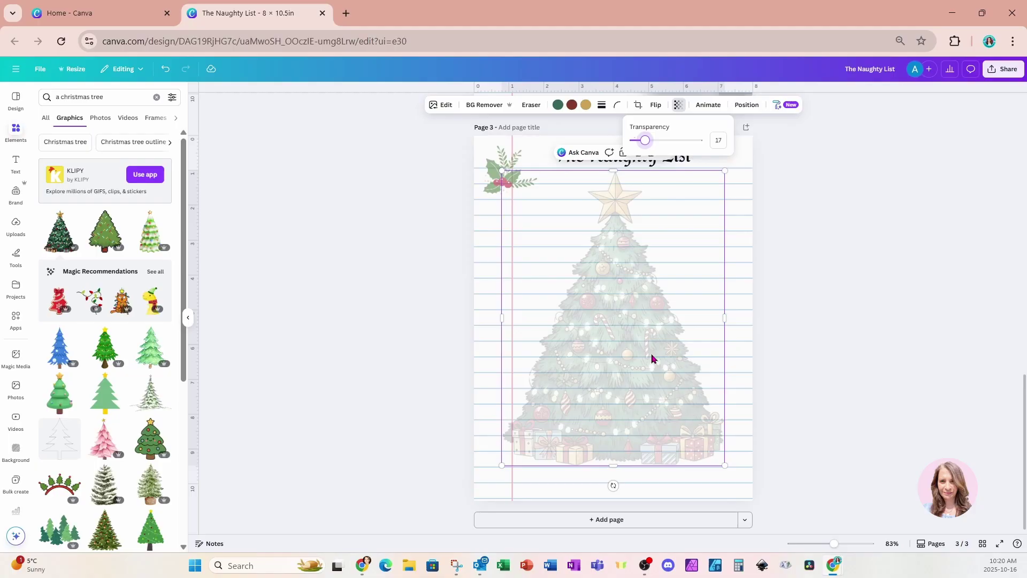
pyautogui.click(738, 353)
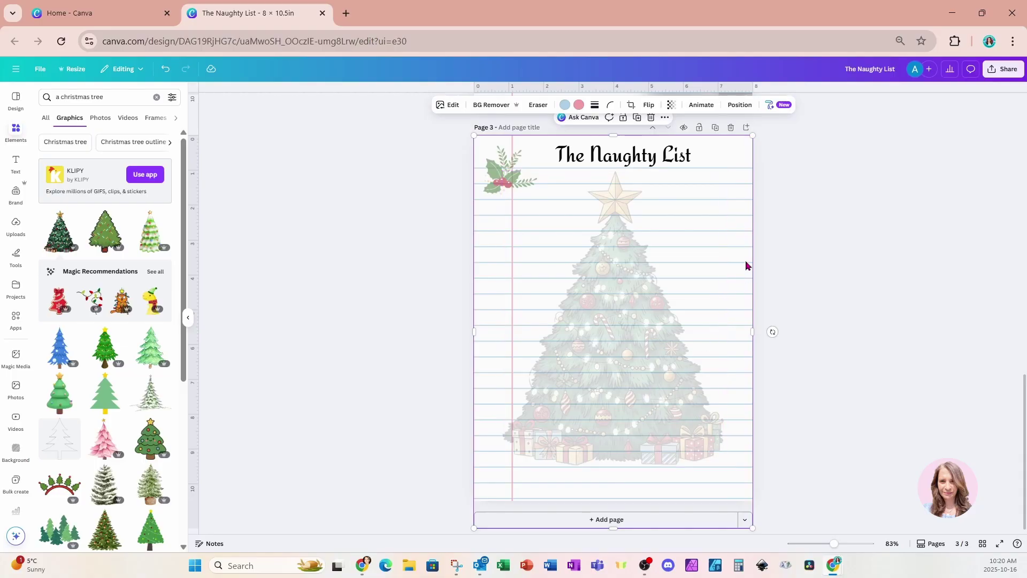
pyautogui.click(626, 349)
pyautogui.moveTo(626, 349); pyautogui.dragTo(630, 370)
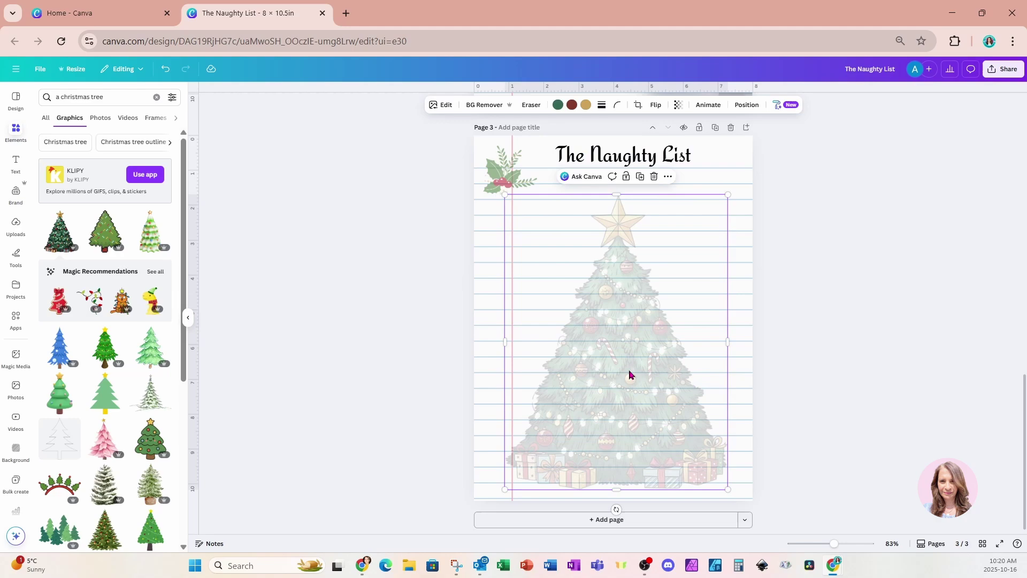
# Duplicate page 3 as page 4 and add a parallel lines graphic from a 'lines' search
pyautogui.click(715, 129)
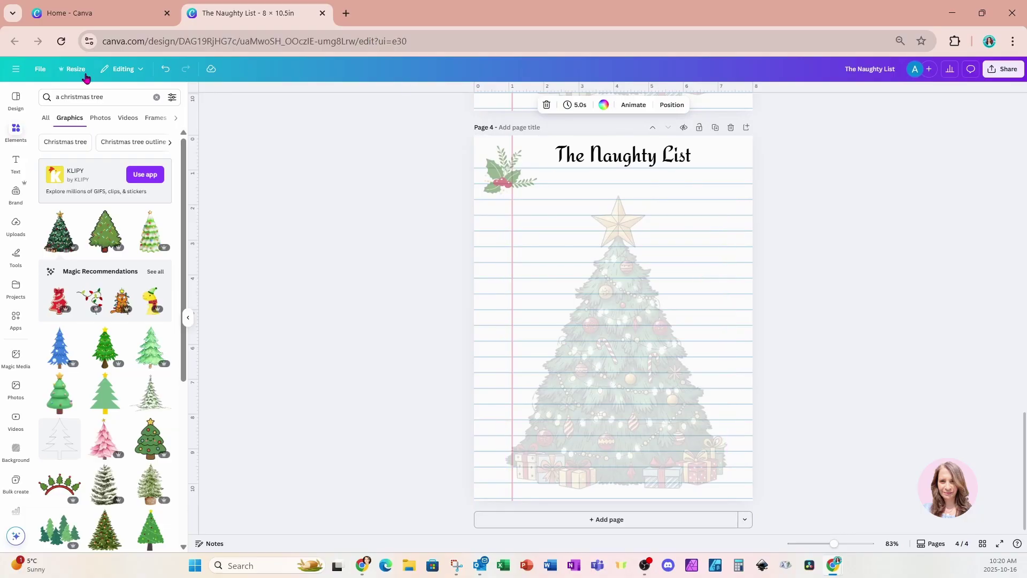
pyautogui.moveTo(119, 96); pyautogui.dragTo(51, 99)
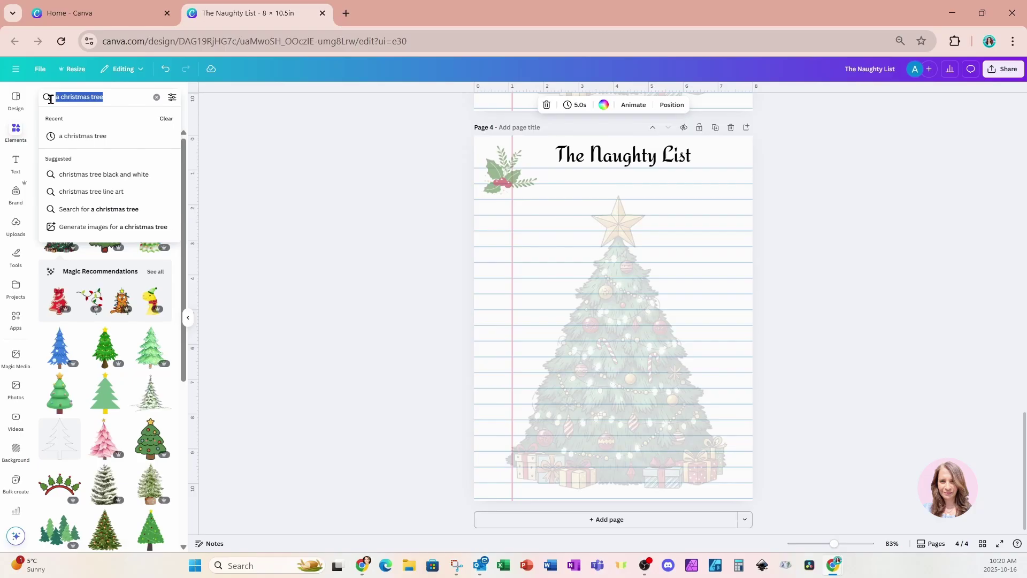
pyautogui.write('lines')
pyautogui.press('Return')
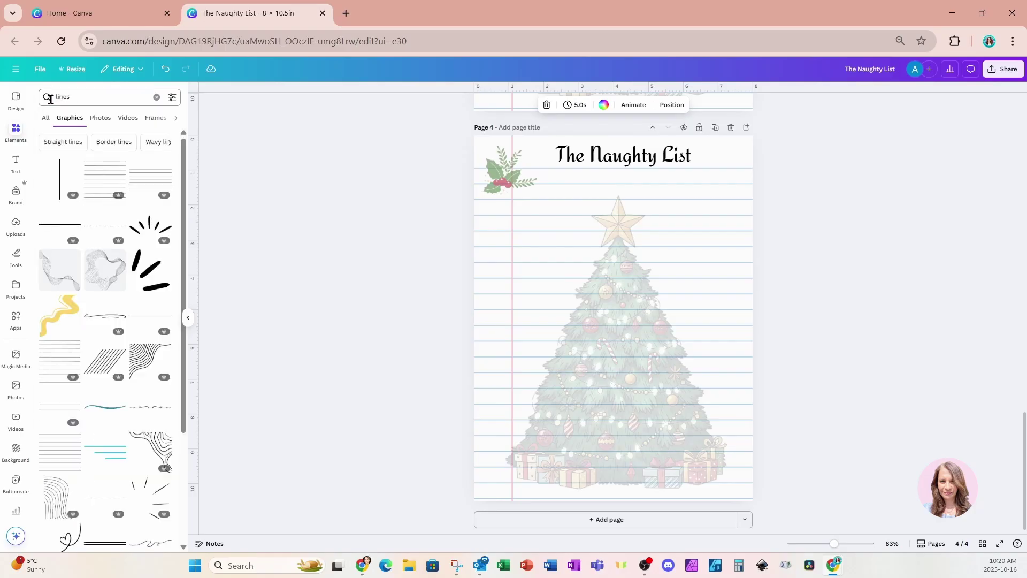
pyautogui.click(137, 181)
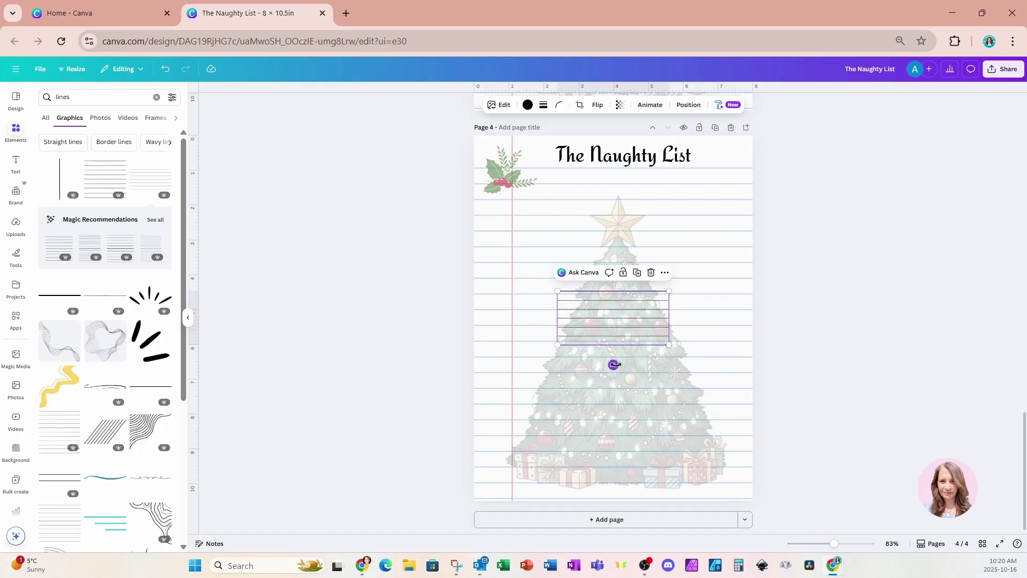
# Rotate the lines vertical at the top right and duplicate them down the right edge
pyautogui.moveTo(613, 364); pyautogui.dragTo(510, 319)
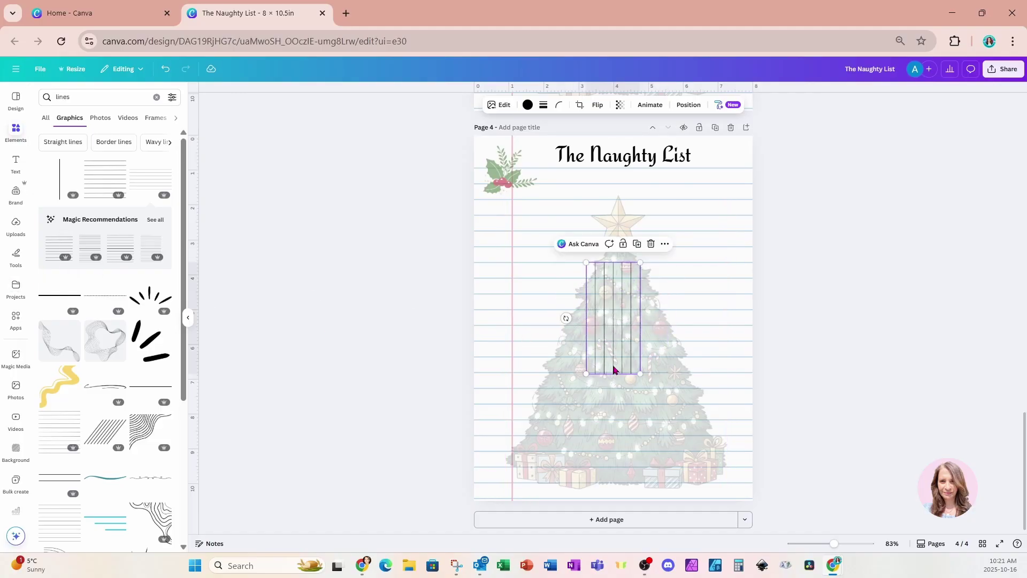
pyautogui.moveTo(613, 369); pyautogui.dragTo(690, 300)
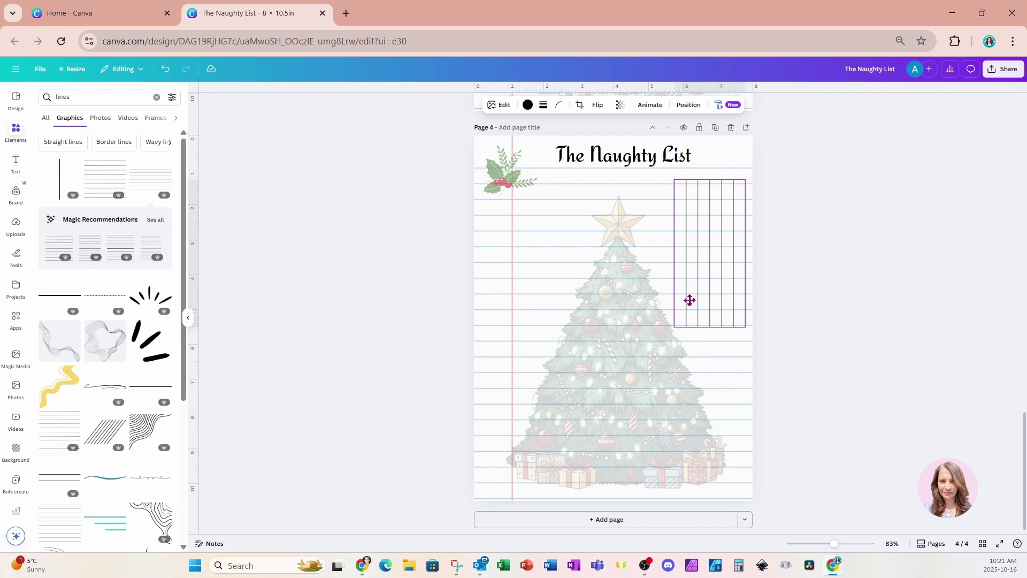
pyautogui.moveTo(690, 301); pyautogui.dragTo(691, 300)
pyautogui.click(739, 167)
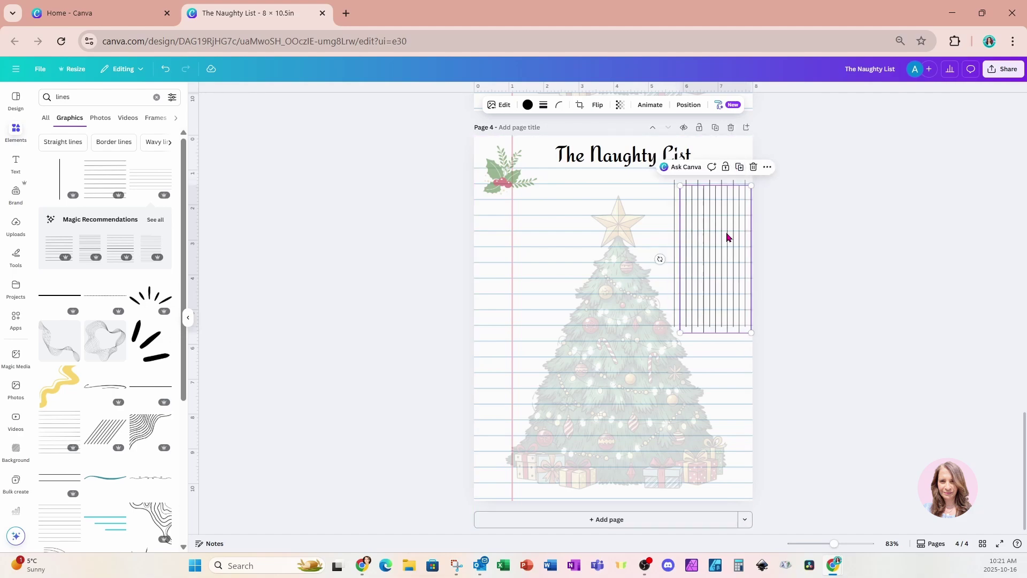
pyautogui.moveTo(727, 237); pyautogui.dragTo(721, 374)
pyautogui.click(808, 348)
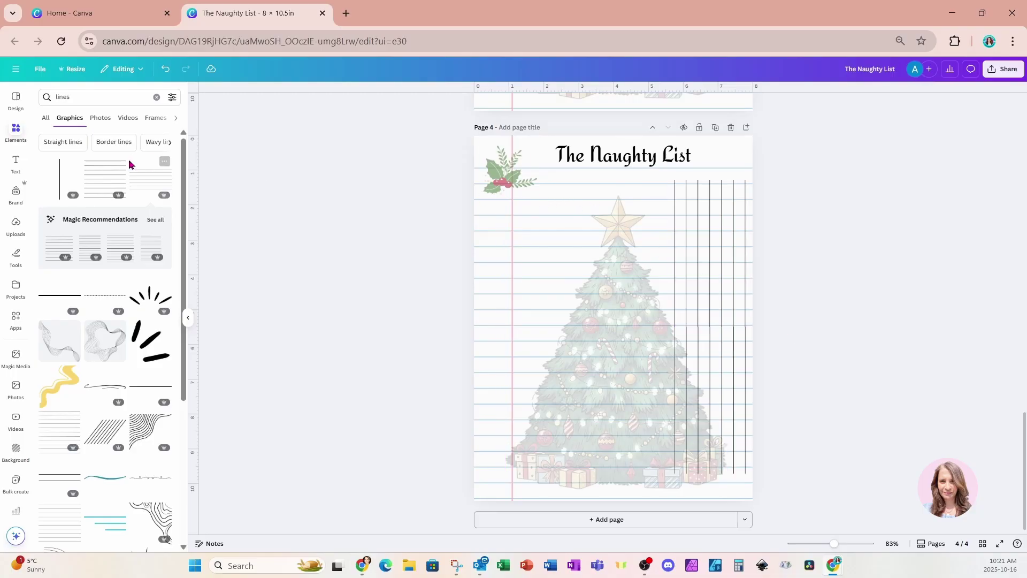
# Add a Subheading text box at the top left and type the first child's name
pyautogui.click(16, 161)
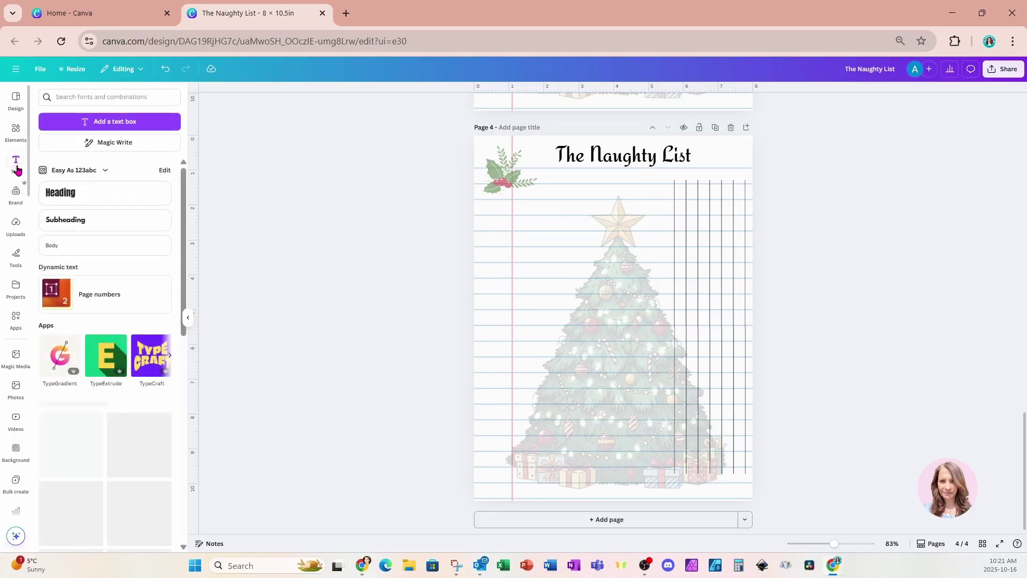
pyautogui.click(59, 220)
pyautogui.moveTo(621, 345); pyautogui.dragTo(558, 235)
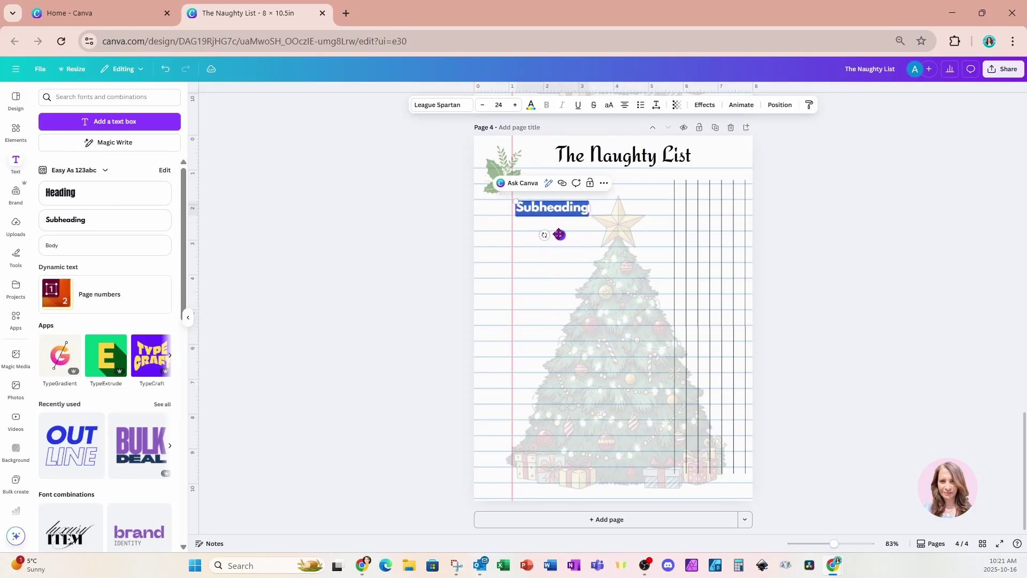
pyautogui.click(564, 212)
pyautogui.doubleClick(564, 213)
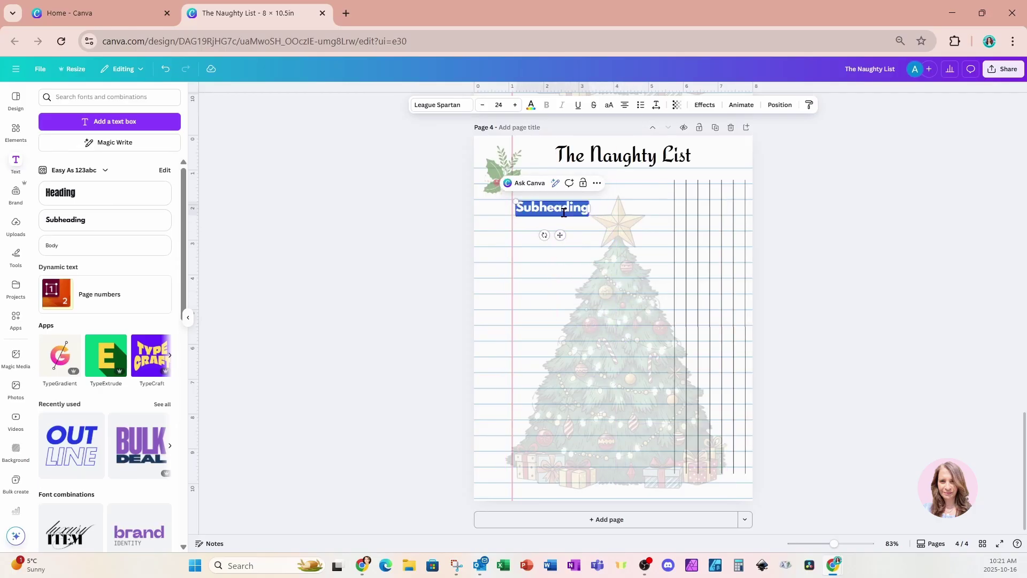
pyautogui.write('John')
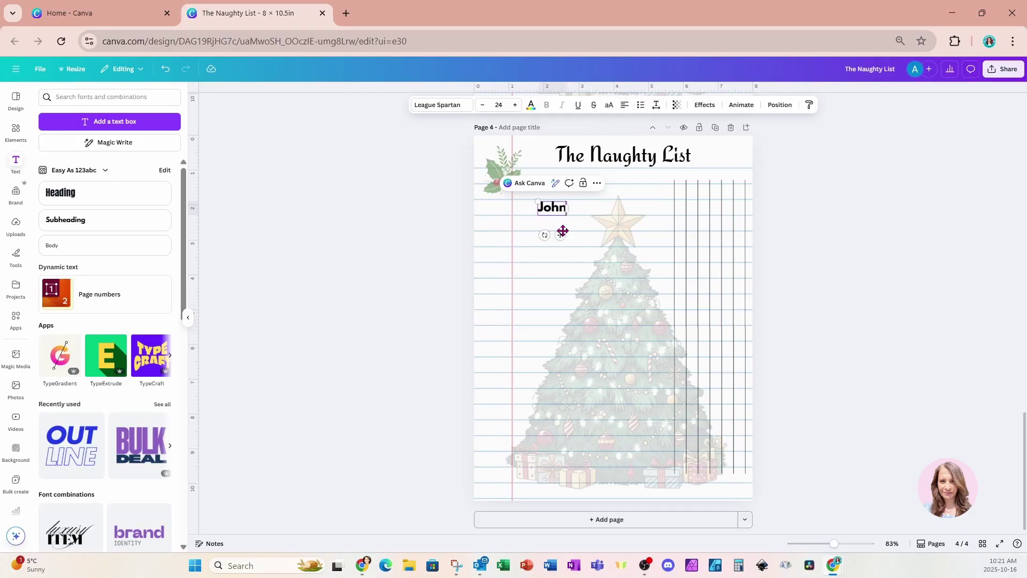
pyautogui.moveTo(561, 235); pyautogui.dragTo(541, 233)
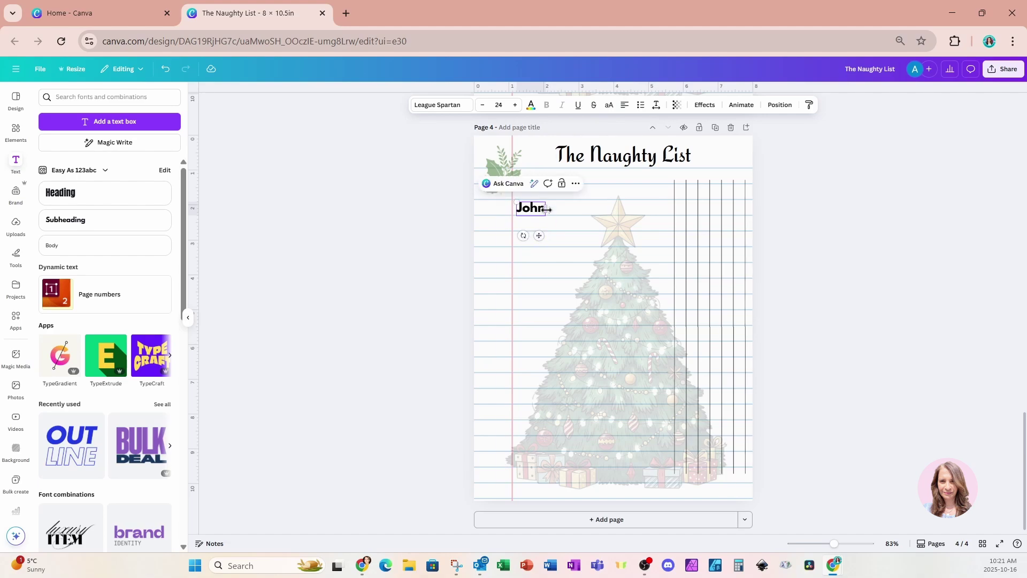
pyautogui.click(547, 247)
# Duplicate the first name onto the next ruled line and retype it as the second name
pyautogui.click(541, 210)
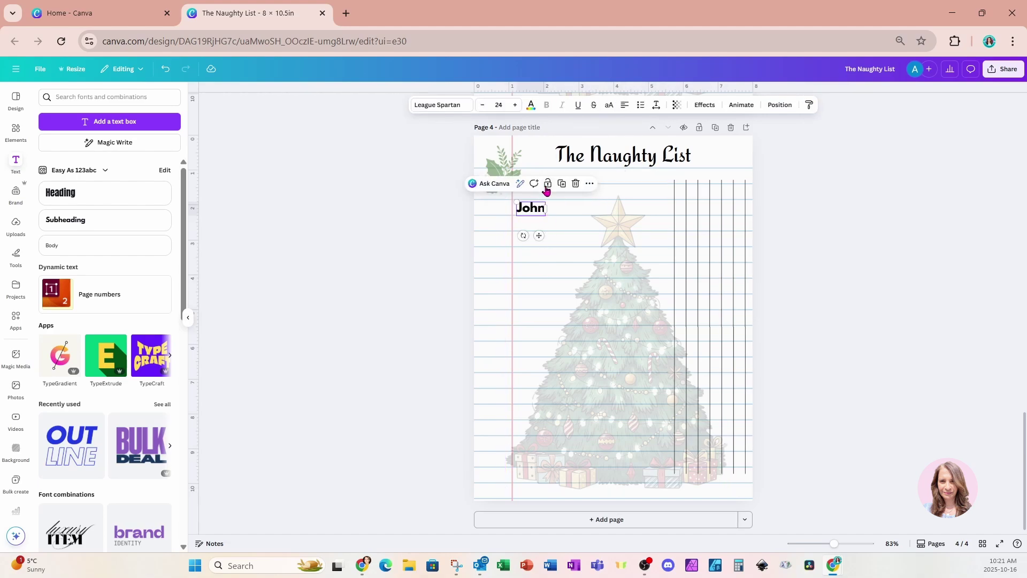
pyautogui.click(554, 183)
pyautogui.moveTo(536, 209); pyautogui.dragTo(539, 229)
pyautogui.doubleClick(537, 225)
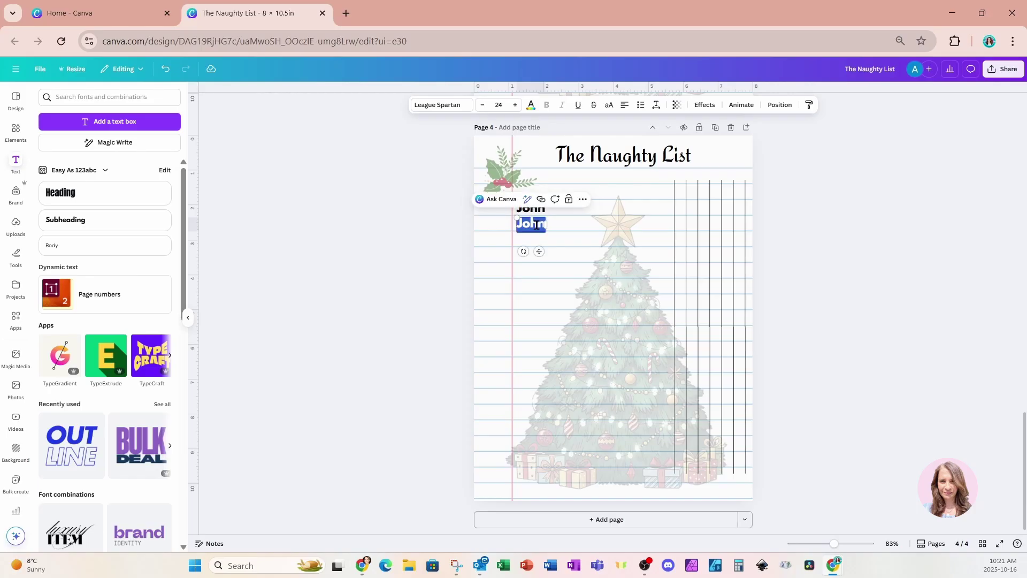
pyautogui.write('Anna')
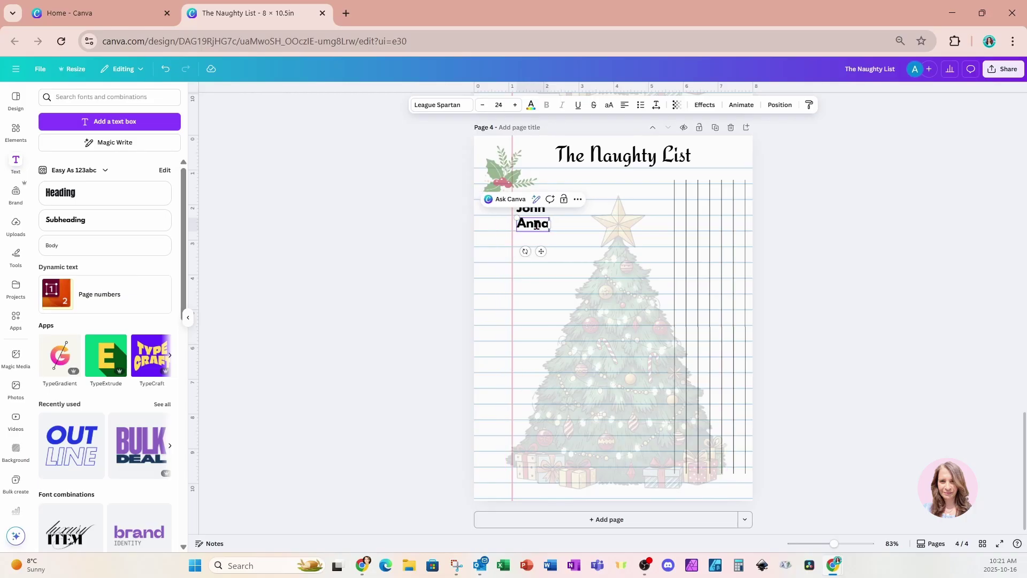
pyautogui.click(544, 234)
# Duplicate the second name onto the third line and retype it as the third name
pyautogui.click(539, 227)
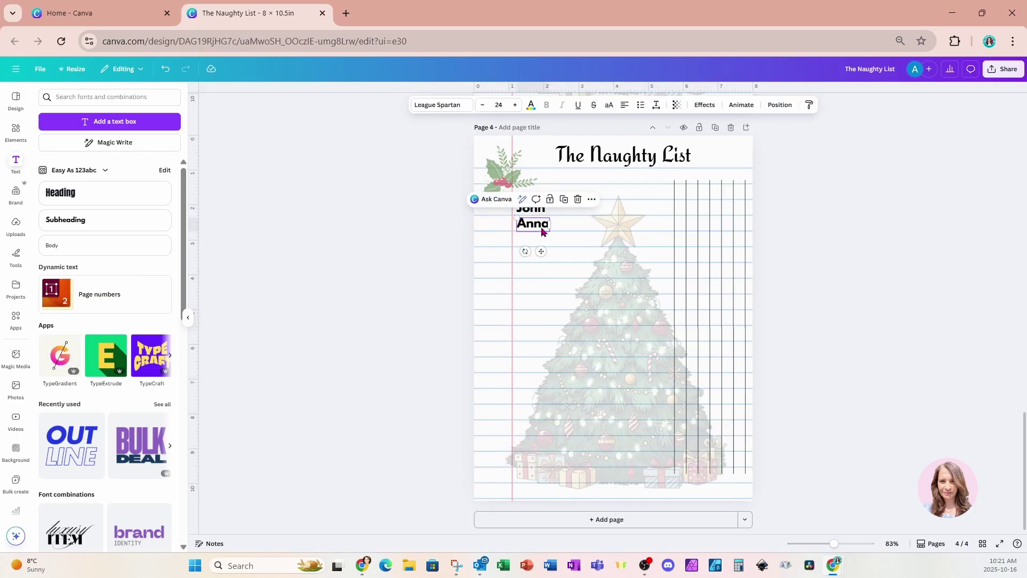
pyautogui.click(568, 202)
pyautogui.moveTo(541, 252); pyautogui.dragTo(541, 267)
pyautogui.doubleClick(542, 239)
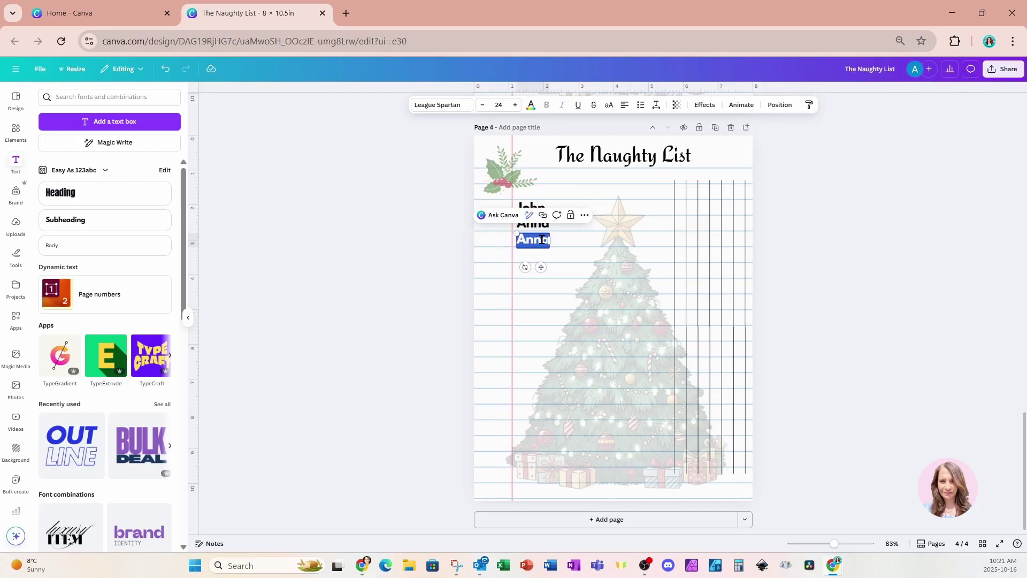
pyautogui.write('bobby')
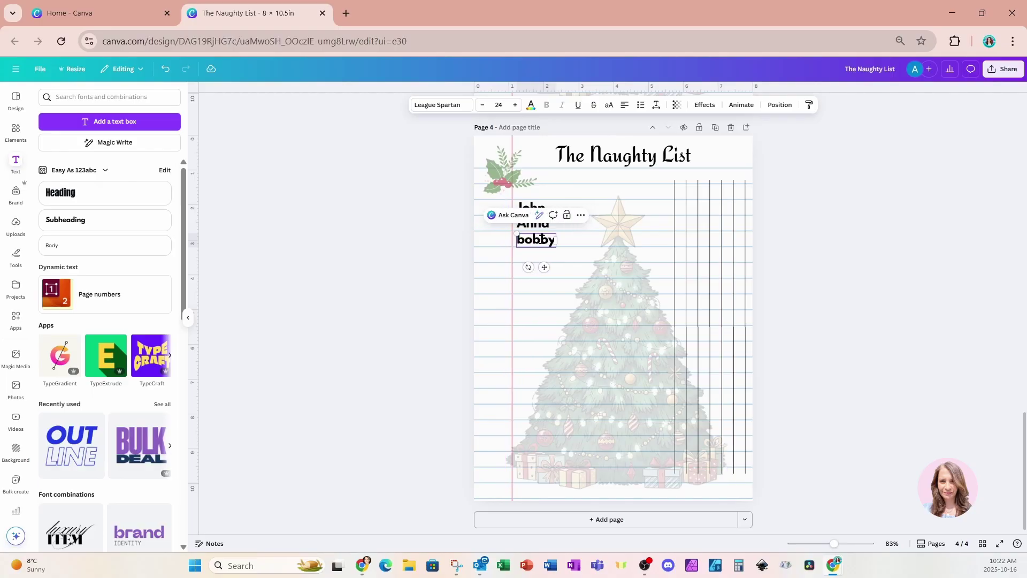
pyautogui.press('BackSpace')
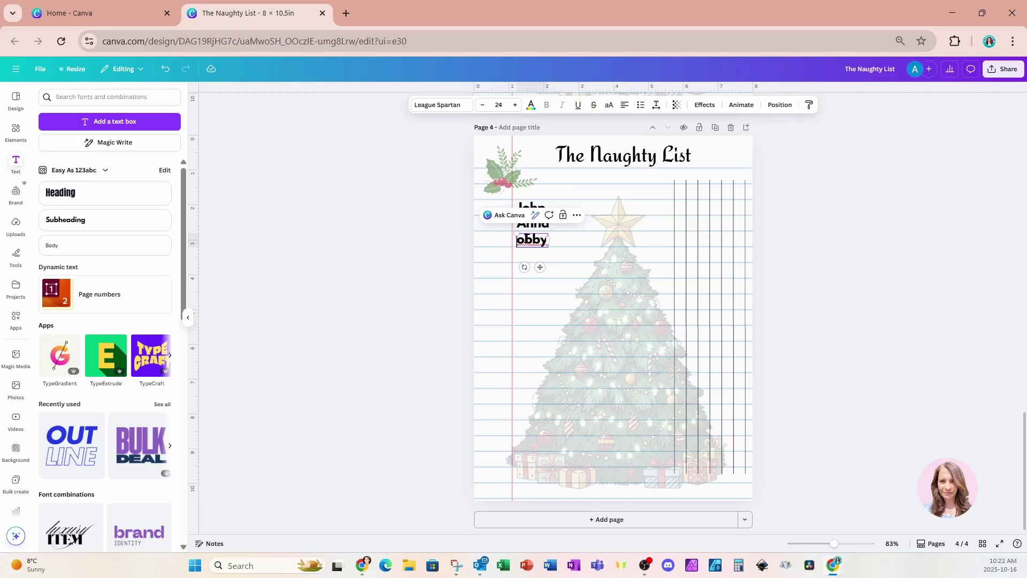
pyautogui.write('B')
pyautogui.click(581, 283)
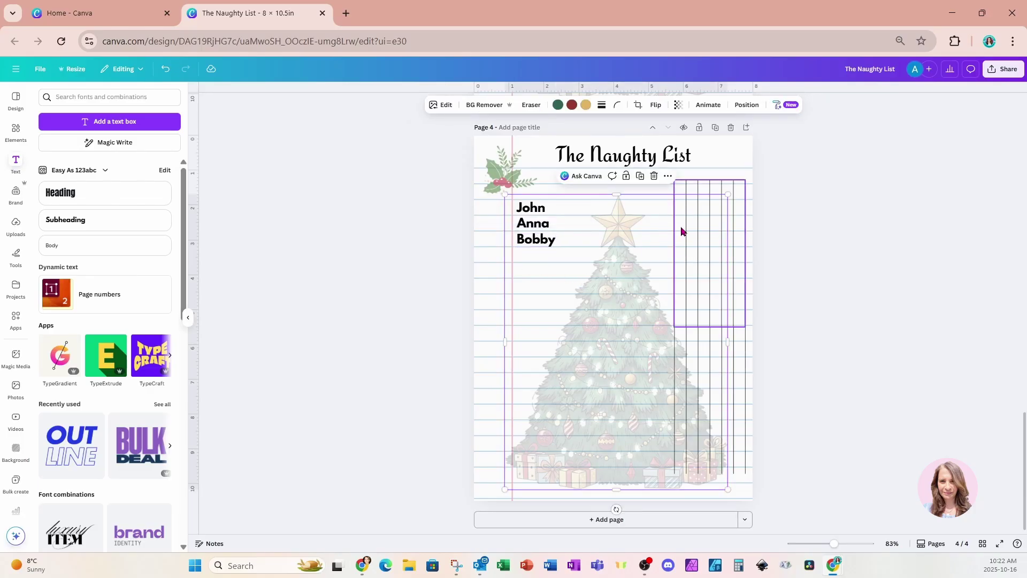
# Select all three names and move them down to uncover the holly
pyautogui.click(538, 212)
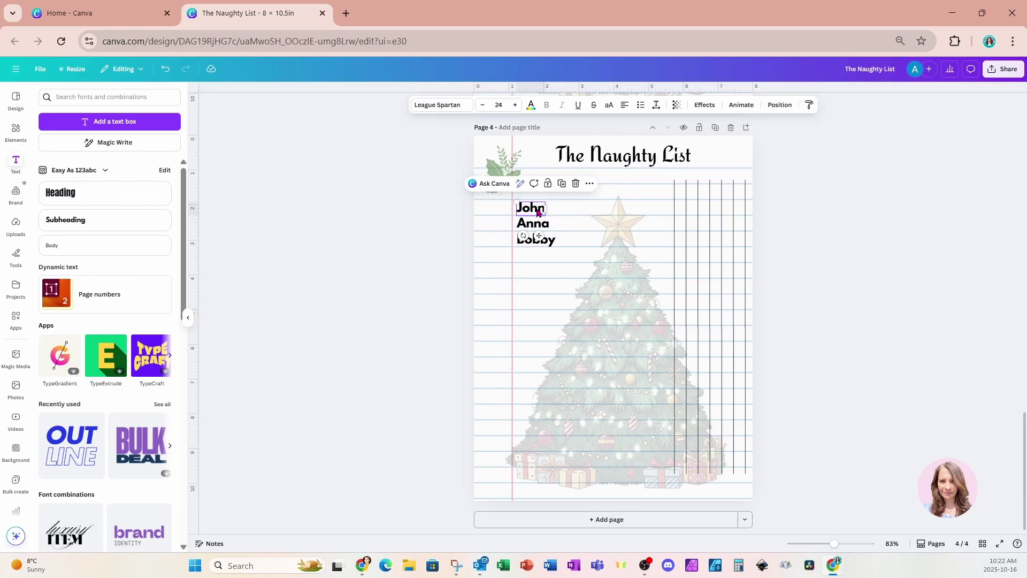
pyautogui.keyDown('shift'); pyautogui.click(538, 227); pyautogui.keyUp('shift')
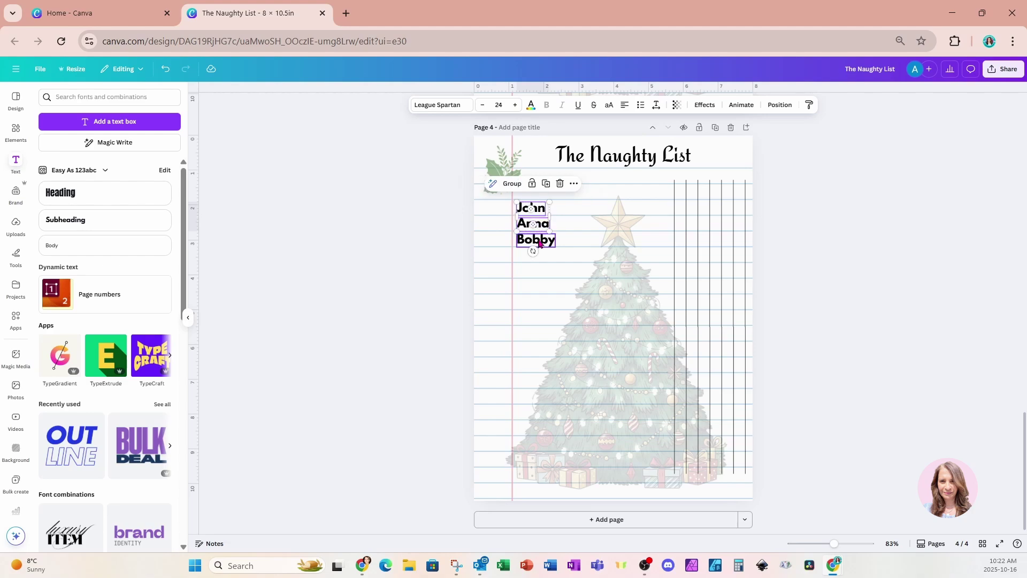
pyautogui.keyDown('shift'); pyautogui.click(540, 243); pyautogui.keyUp('shift')
pyautogui.moveTo(539, 248); pyautogui.dragTo(539, 272)
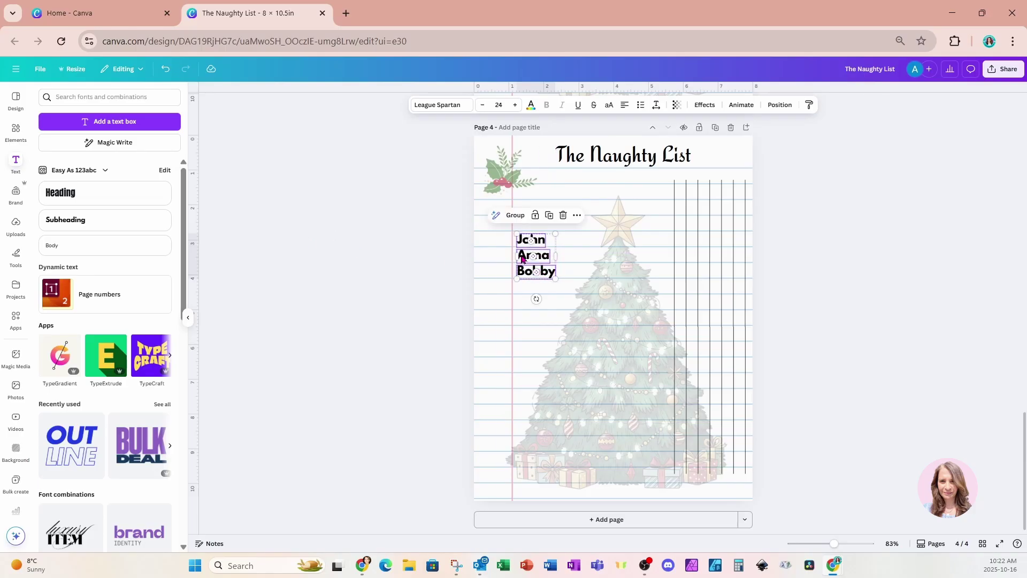
# Add a body text box reading 'Make Up' beside the checklist lines
pyautogui.click(142, 251)
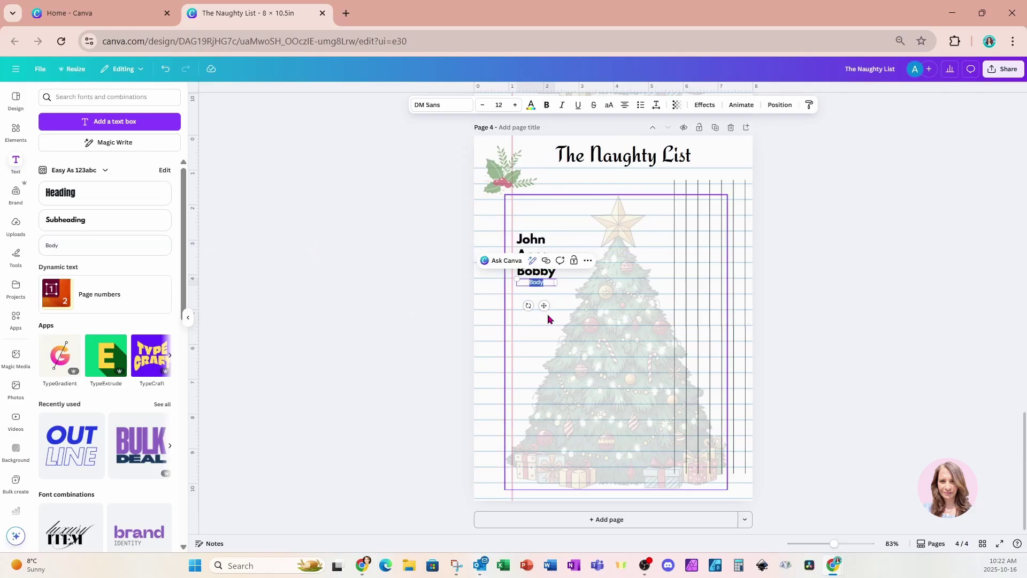
pyautogui.moveTo(545, 306); pyautogui.dragTo(656, 280)
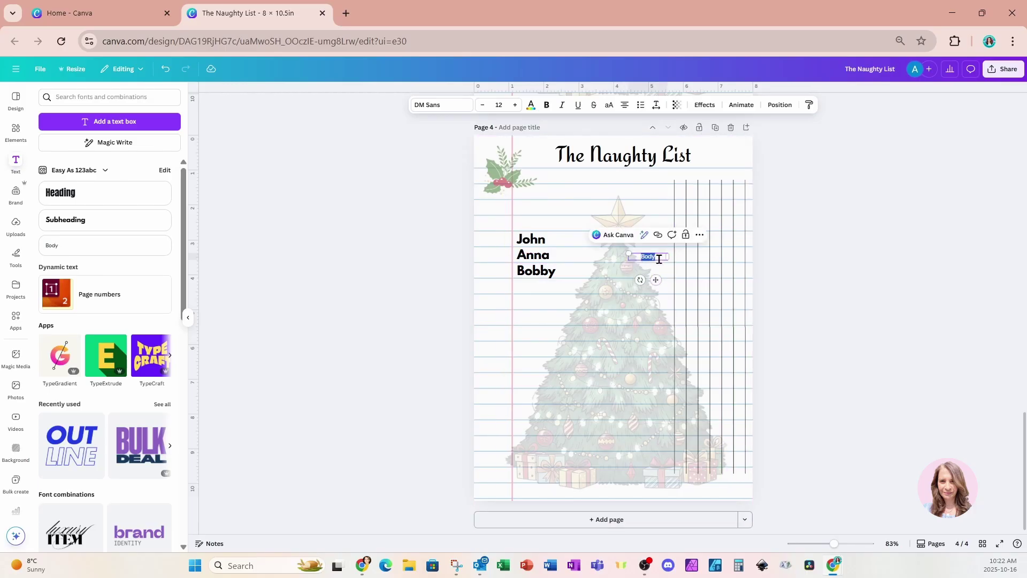
pyautogui.write('Ma')
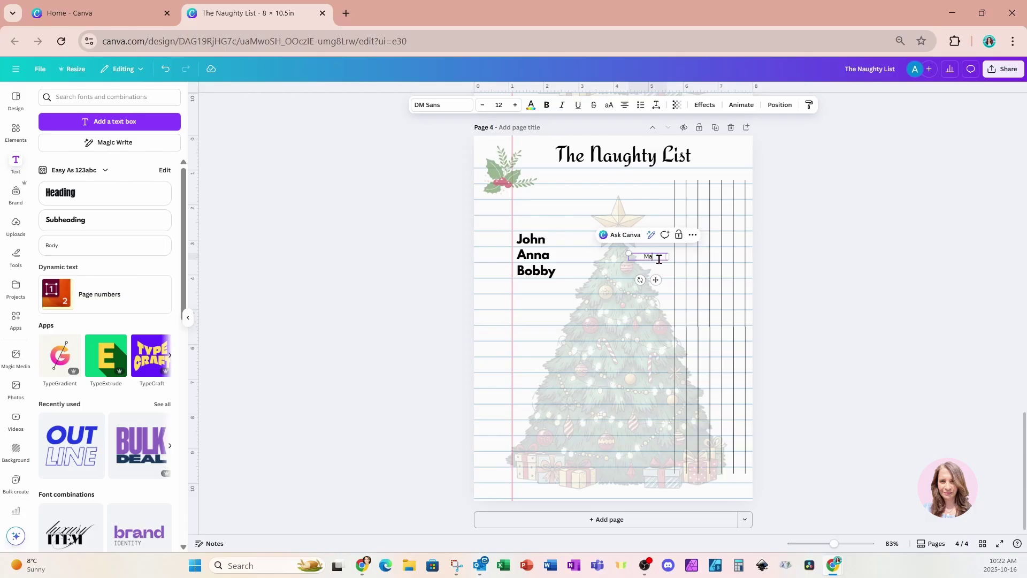
pyautogui.write('ke Up')
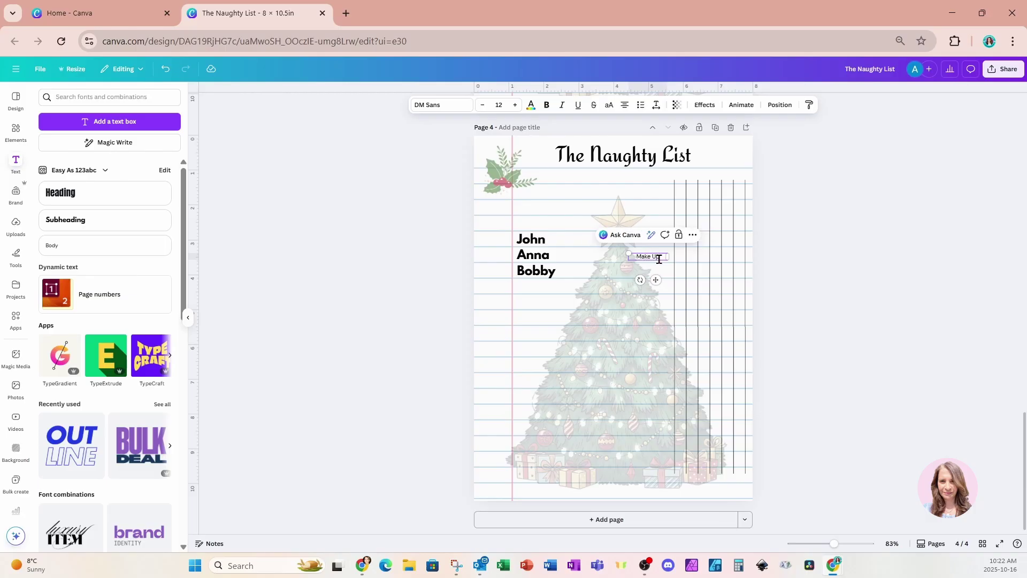
pyautogui.click(655, 300)
# Duplicate the Make Up heading below it and change it to 'Toys'
pyautogui.click(652, 259)
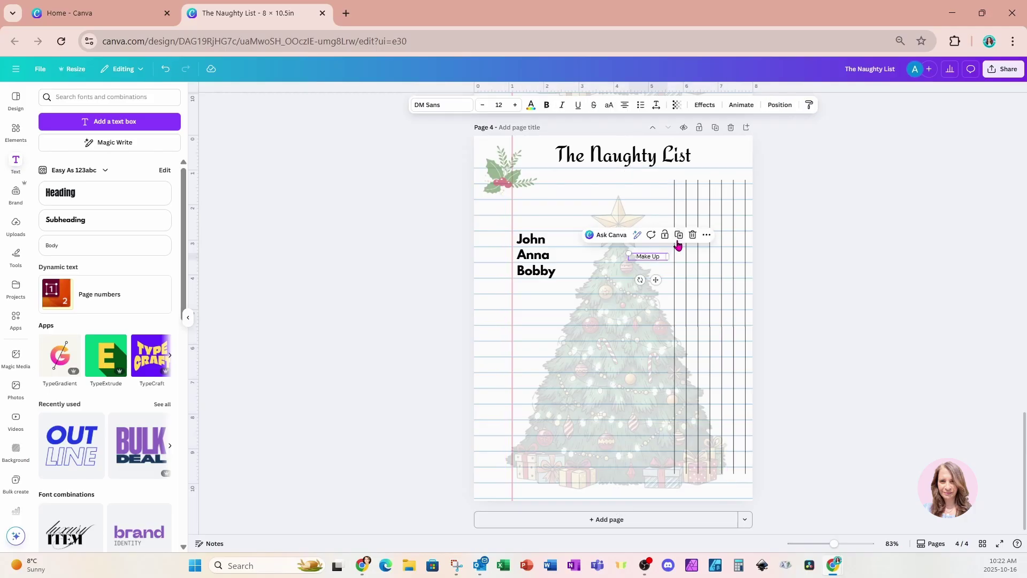
pyautogui.hotkey('ctrl', 'd')
pyautogui.moveTo(663, 281); pyautogui.dragTo(656, 287)
pyautogui.doubleClick(660, 268)
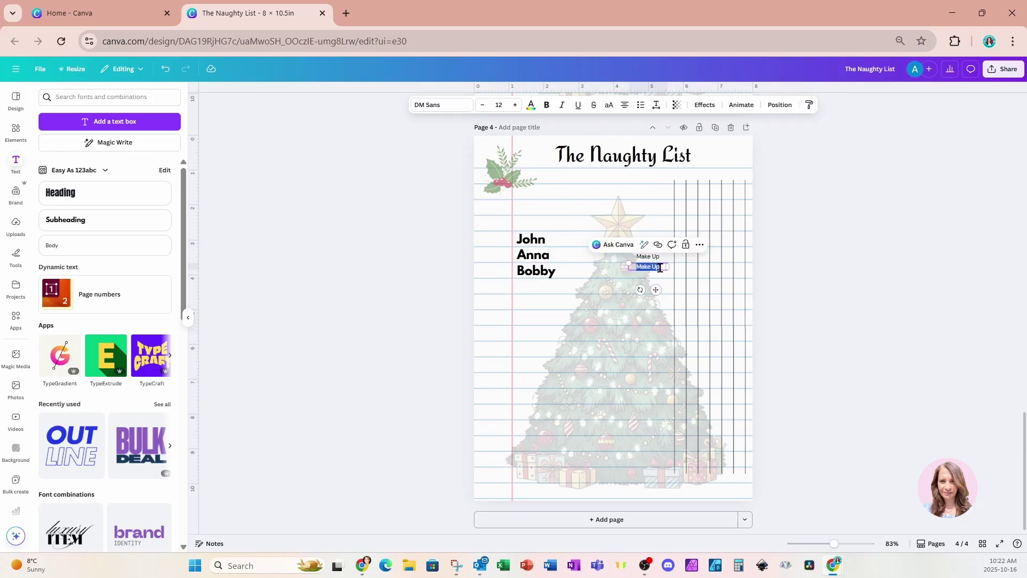
pyautogui.write('Toys')
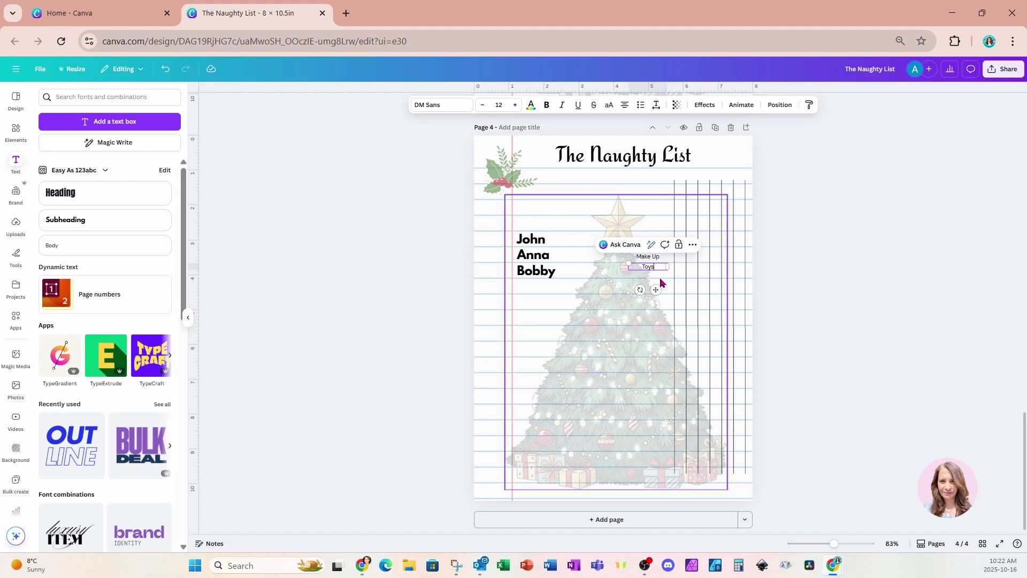
pyautogui.press('Escape')
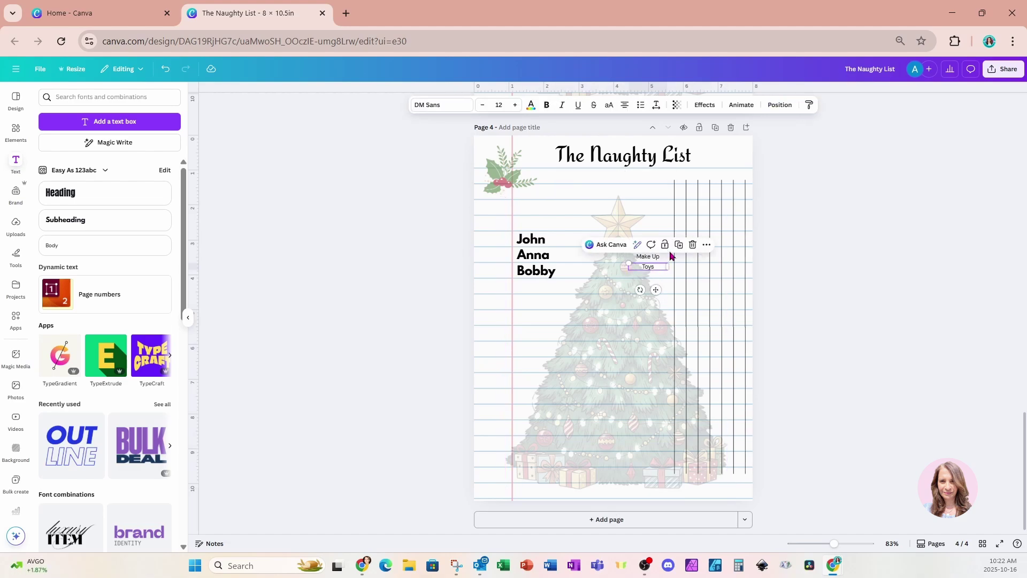
# Duplicate the Toys heading below it and change it to 'Board Games'
pyautogui.click(679, 248)
pyautogui.moveTo(658, 290); pyautogui.dragTo(659, 297)
pyautogui.doubleClick(657, 279)
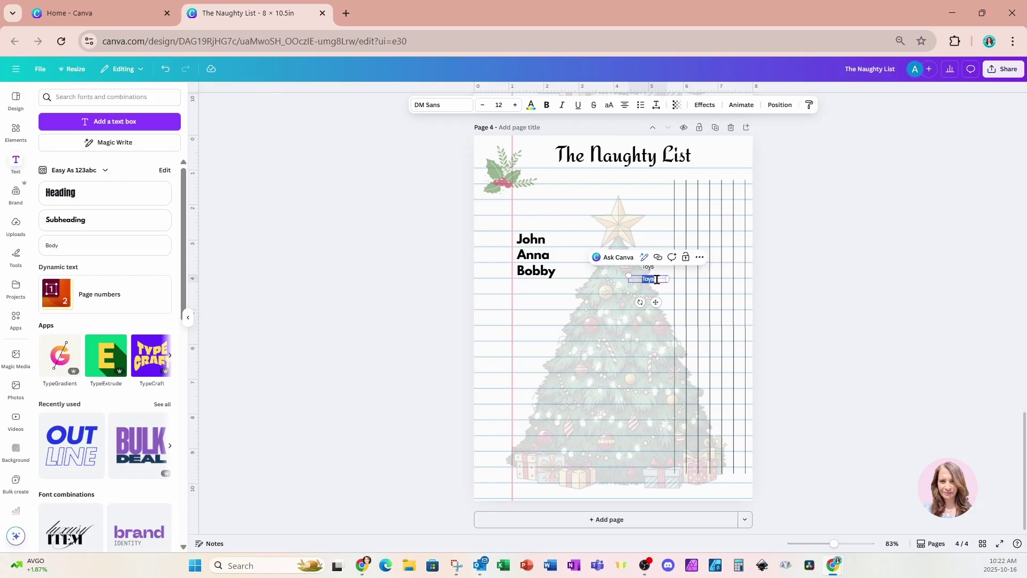
pyautogui.write('Board Game')
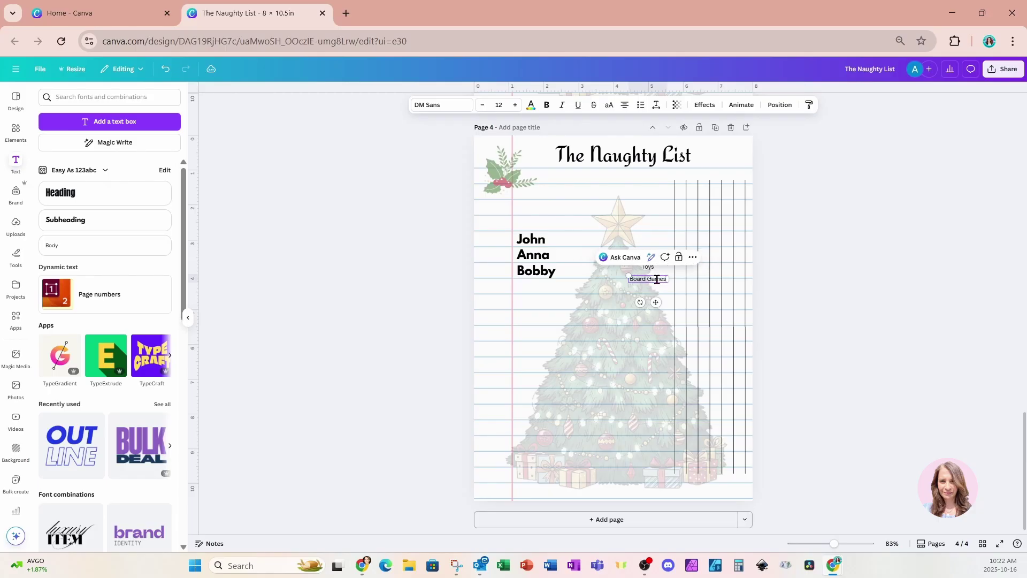
pyautogui.click(657, 315)
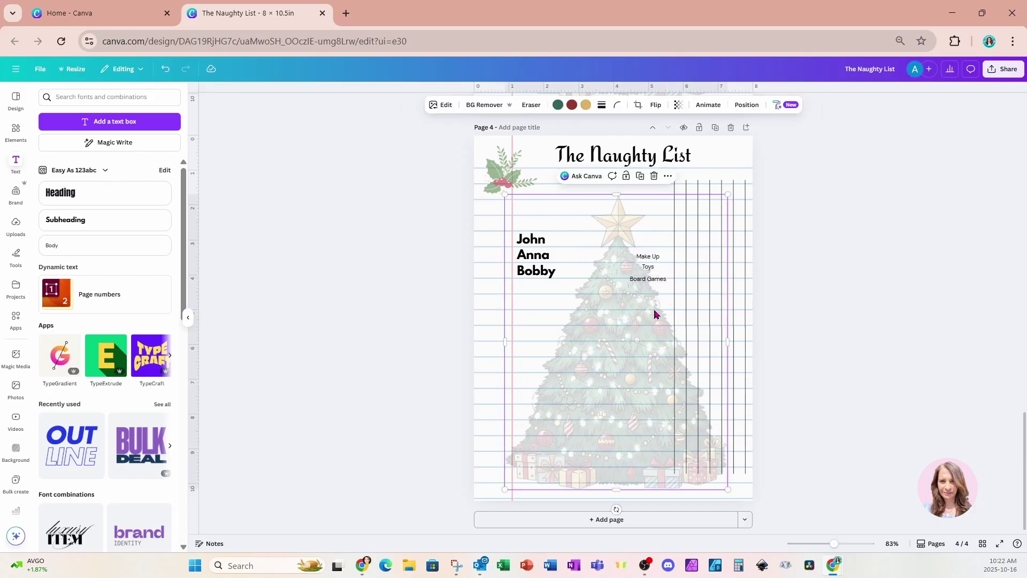
pyautogui.click(648, 267)
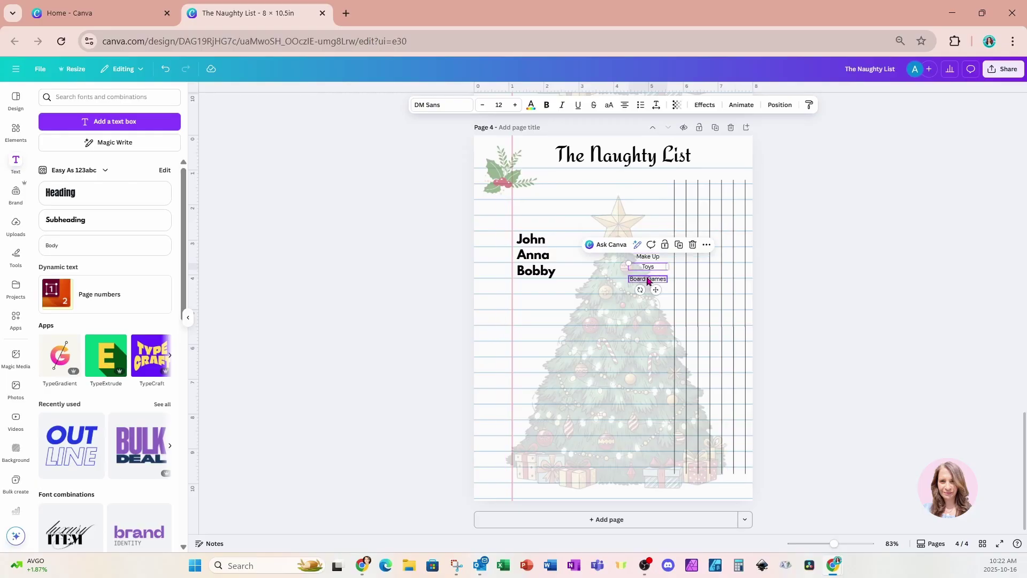
pyautogui.click(649, 257)
# Rotate the Make Up, Toys and Board Games headings to about -90° and left-align their text
pyautogui.keyDown('shift'); pyautogui.click(650, 267); pyautogui.keyUp('shift')
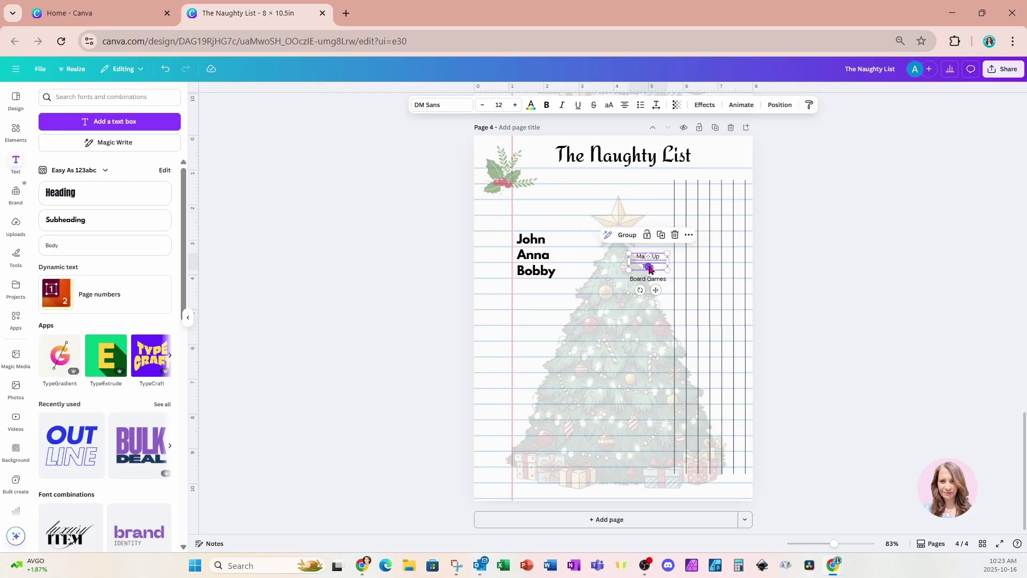
pyautogui.keyDown('shift'); pyautogui.click(648, 279); pyautogui.keyUp('shift')
pyautogui.moveTo(650, 303); pyautogui.dragTo(680, 264)
pyautogui.moveTo(680, 265); pyautogui.dragTo(692, 212)
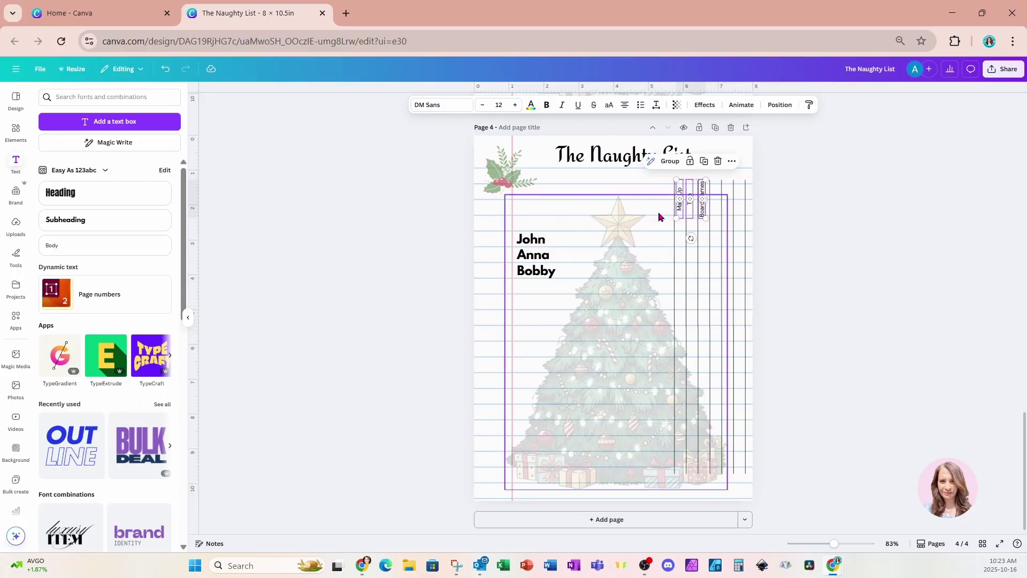
pyautogui.click(626, 105)
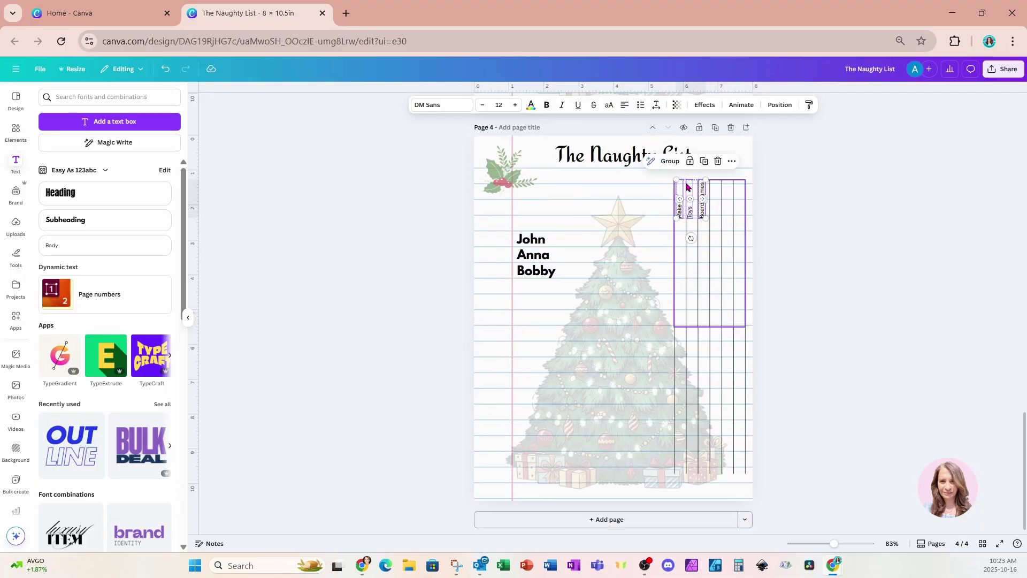
# Nudge the Toys heading slightly right so it sits in its checklist column
pyautogui.click(648, 215)
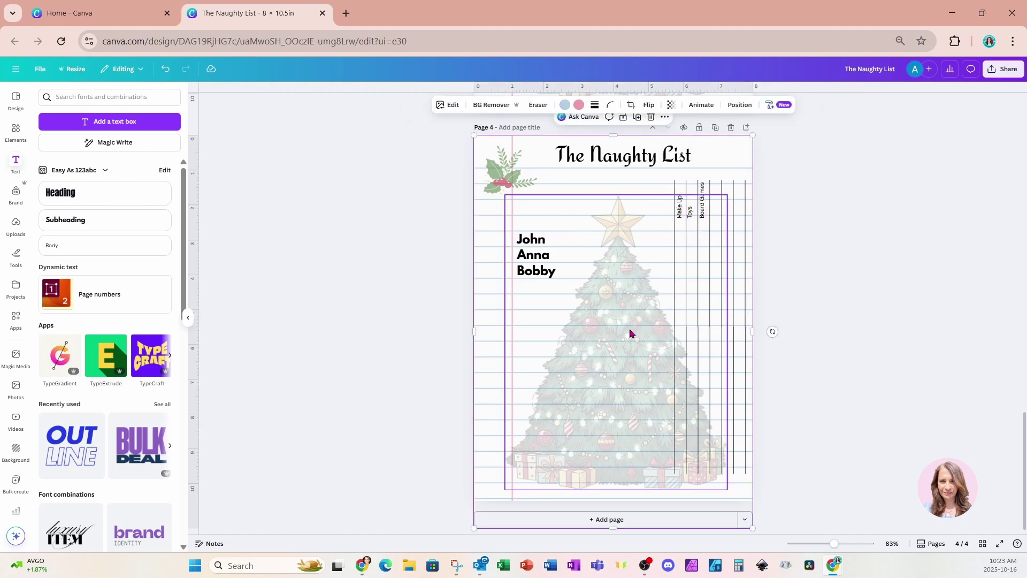
pyautogui.click(691, 214)
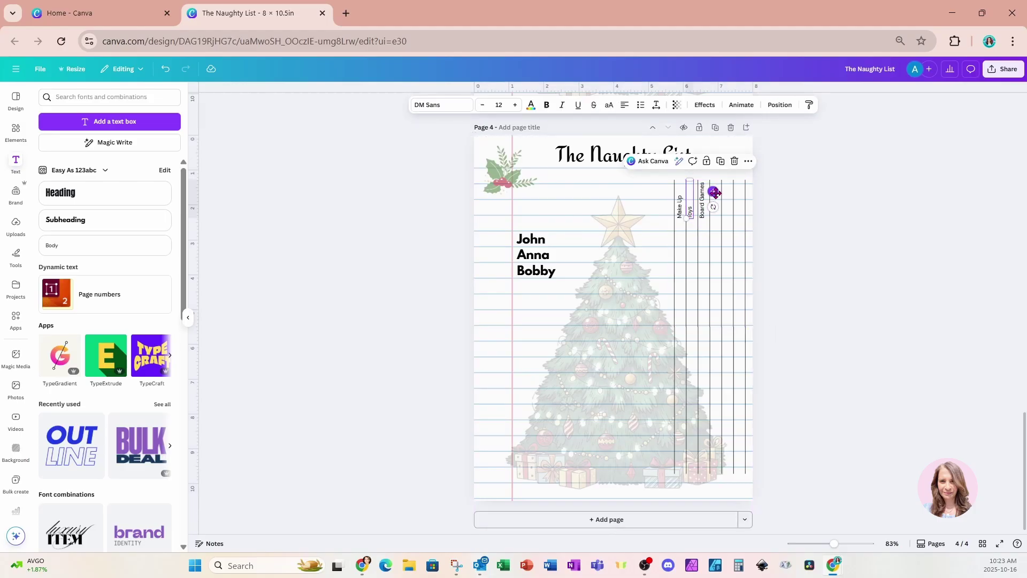
pyautogui.moveTo(716, 193); pyautogui.dragTo(717, 193)
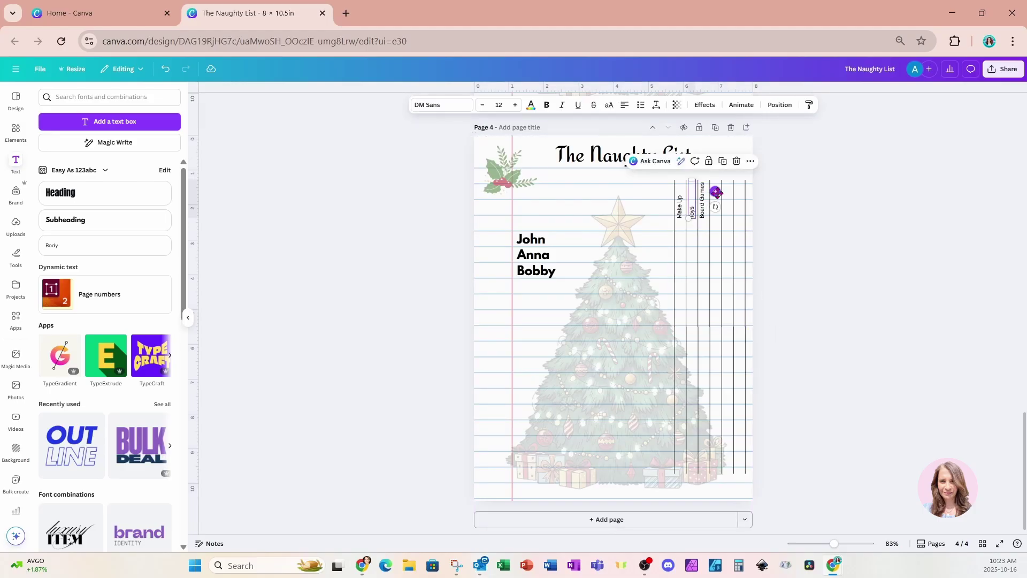
pyautogui.click(823, 234)
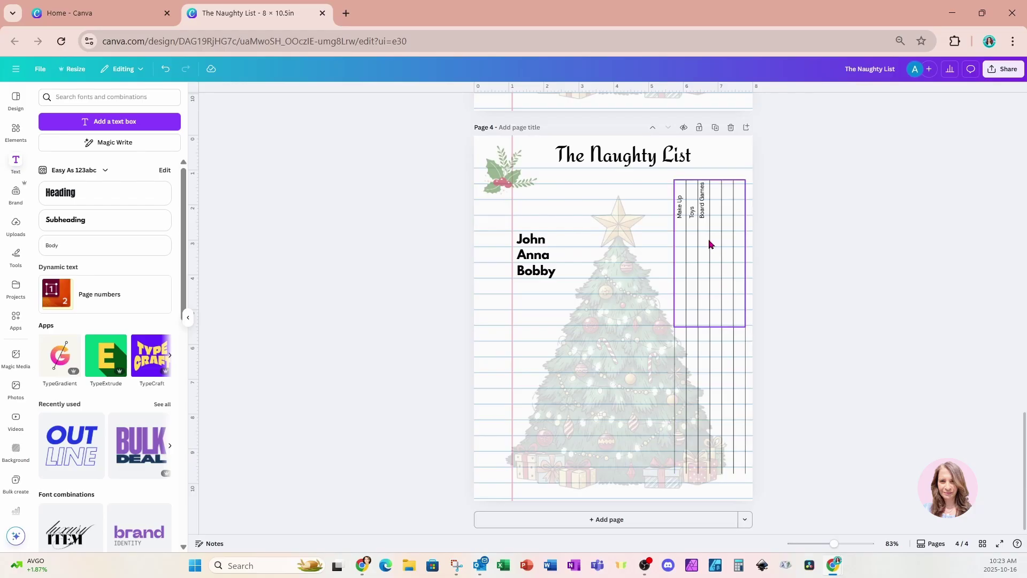
# Add a line with L, place it under the vertical headings, and shorten it to the checklist columns' width
pyautogui.click(653, 227)
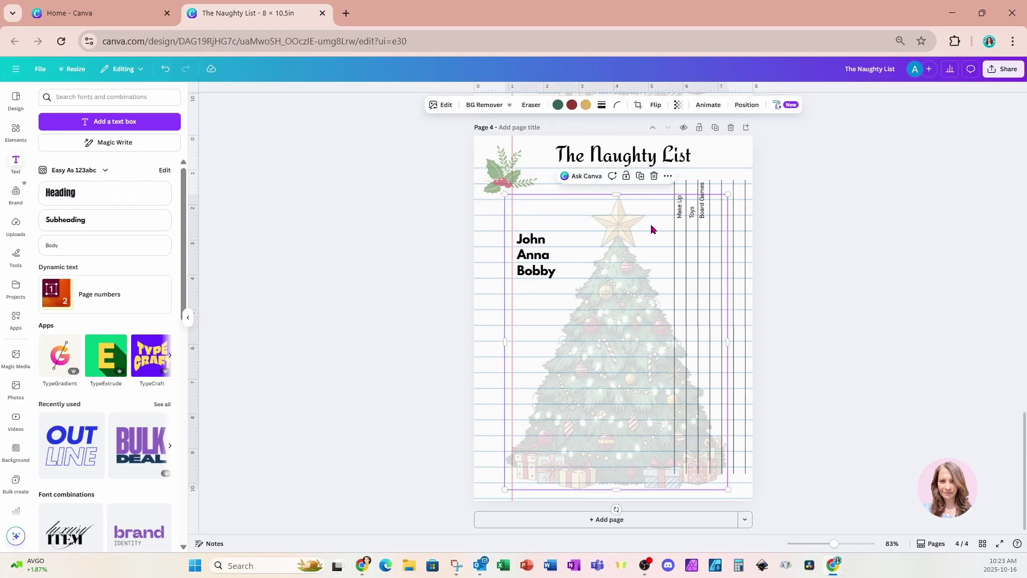
pyautogui.press('l')
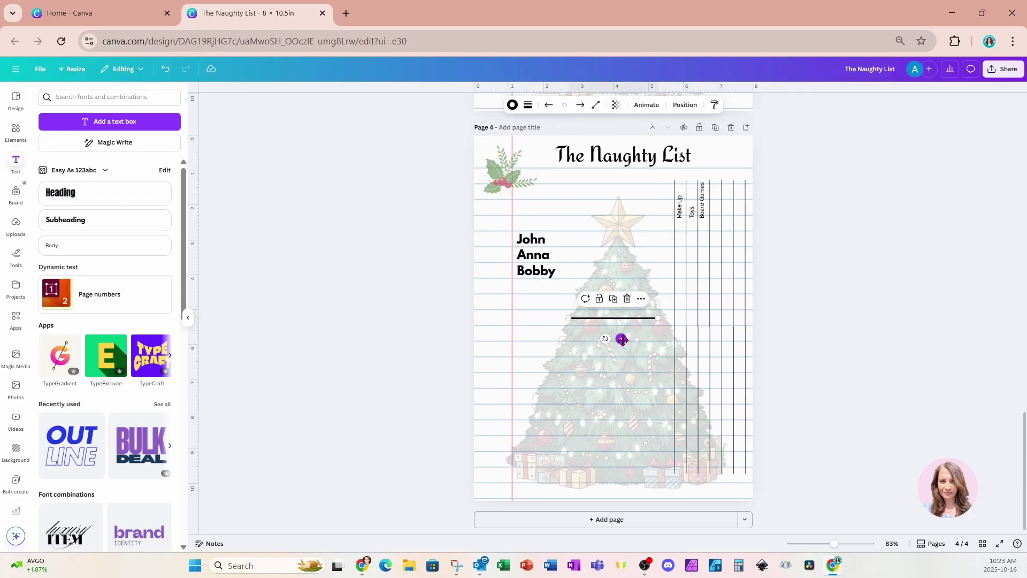
pyautogui.moveTo(621, 339); pyautogui.dragTo(718, 246)
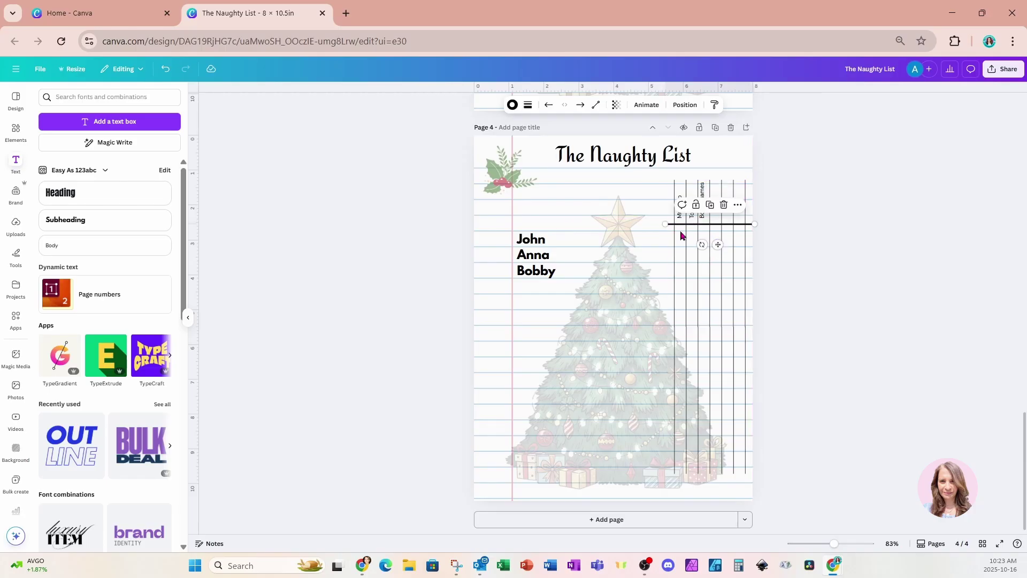
pyautogui.moveTo(666, 223); pyautogui.dragTo(674, 224)
pyautogui.click(807, 256)
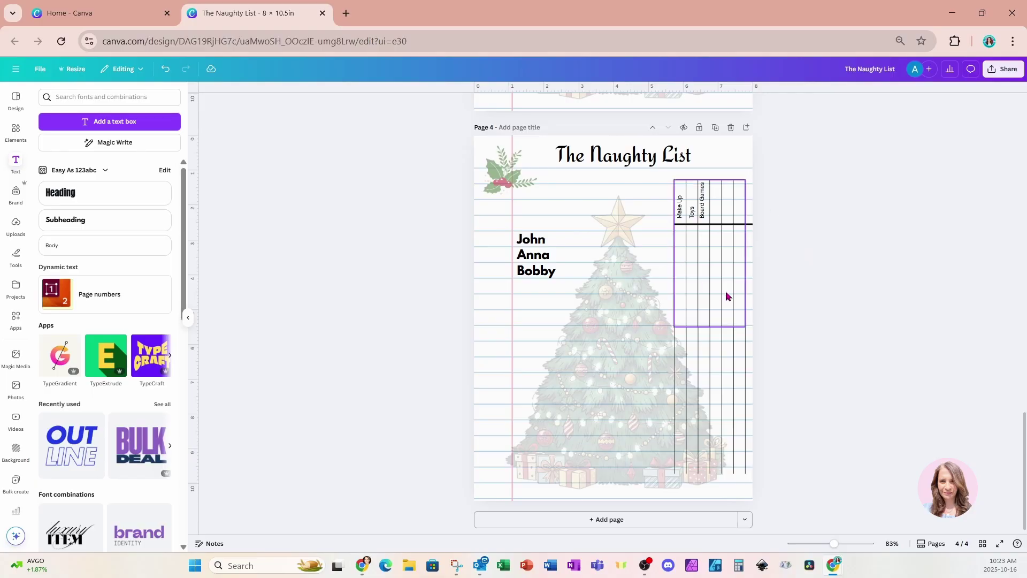
pyautogui.scroll(2, 728, 296)
pyautogui.scroll(10, 727, 297)
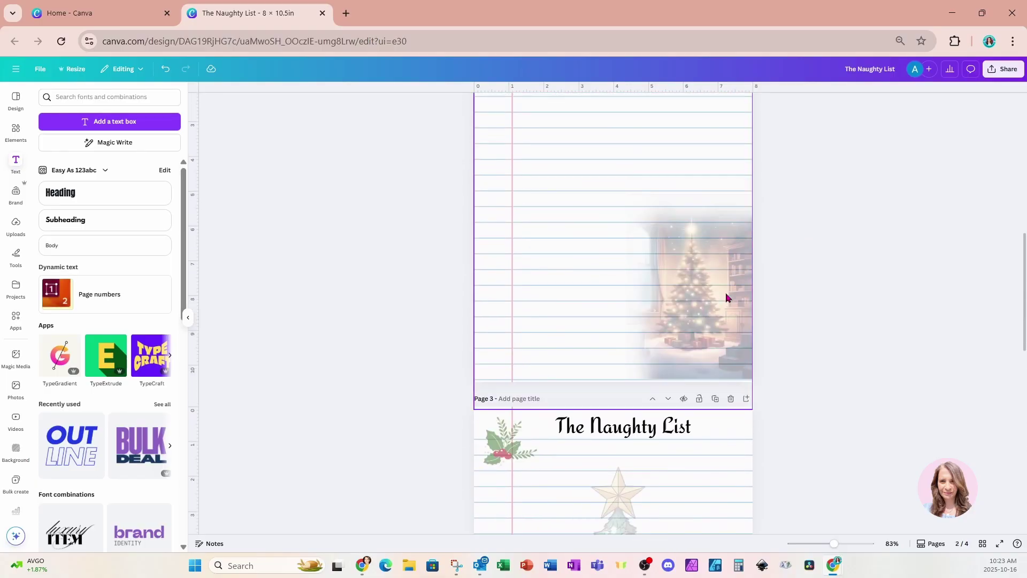
pyautogui.scroll(6, 728, 297)
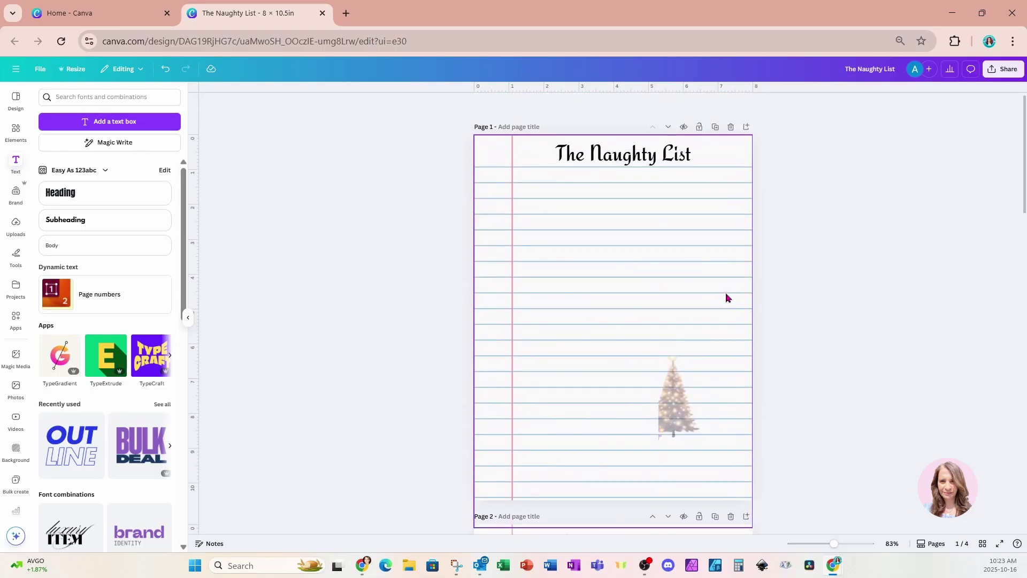
pyautogui.scroll(-10, 728, 297)
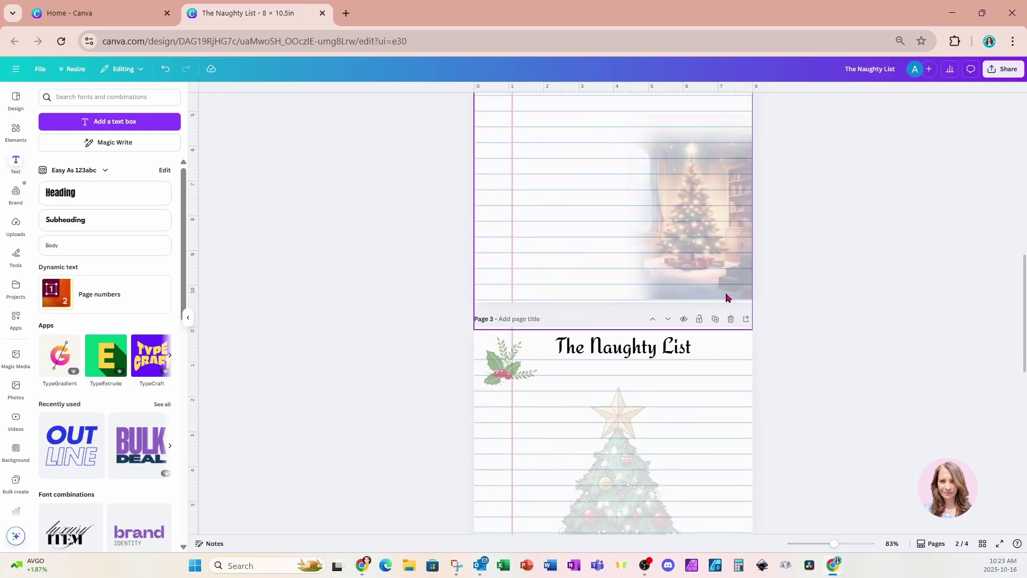
pyautogui.scroll(-5, 728, 297)
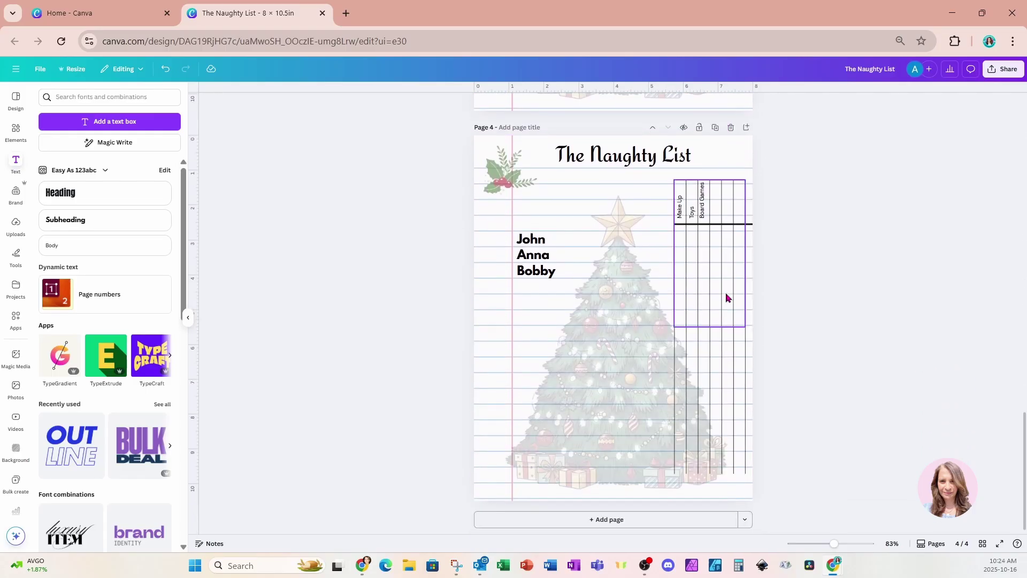